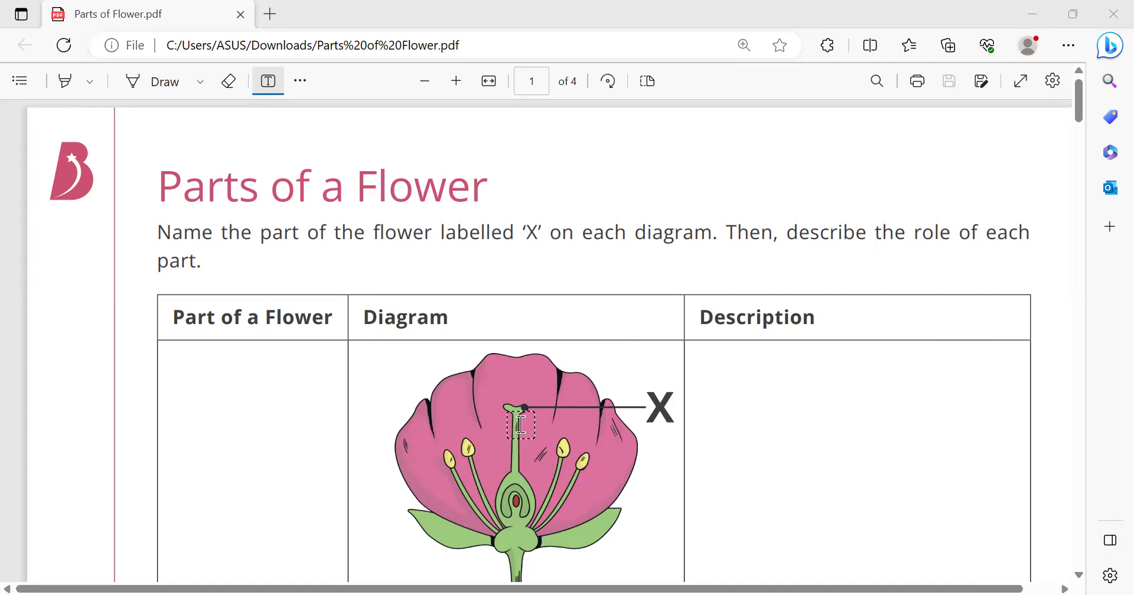
Step: Add the text "Stigma" to the Part of a Flower cell of the table's first row
left_click(191, 408)
type("St")
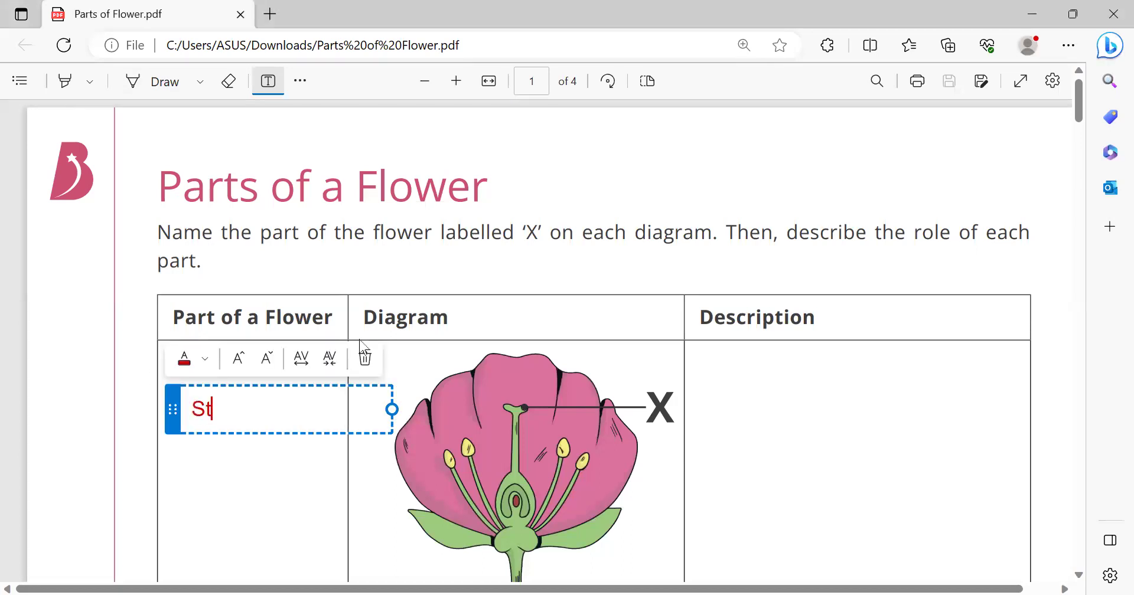
type("igma")
left_click(724, 389)
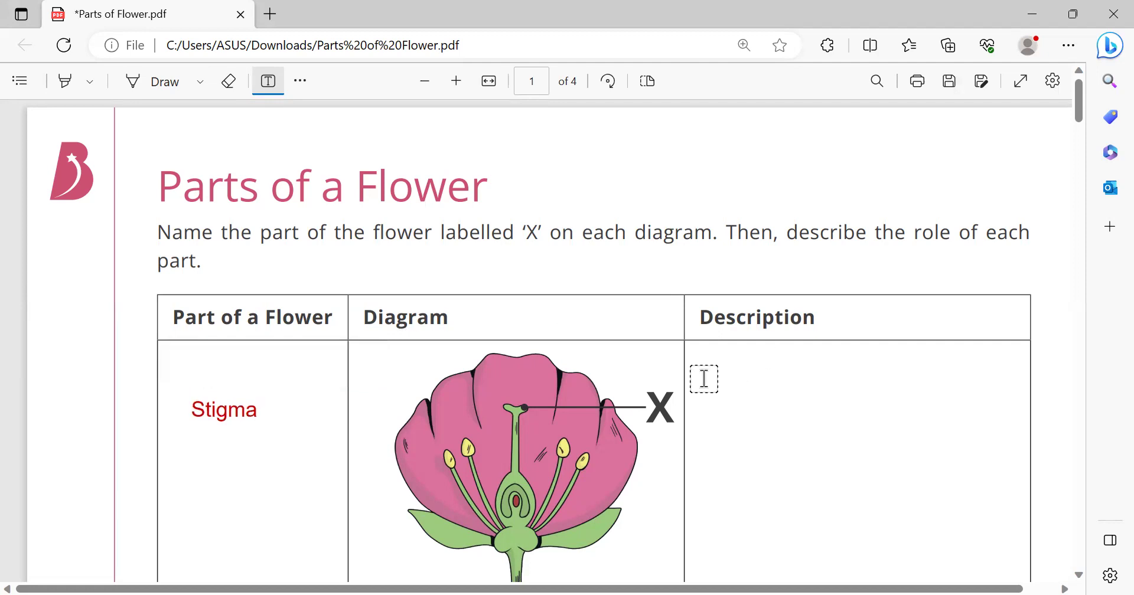
Step: Enter the first row's description: "The top of the female part of the flower, which is sticky, so pollen grains stick to it"
left_click(705, 378)
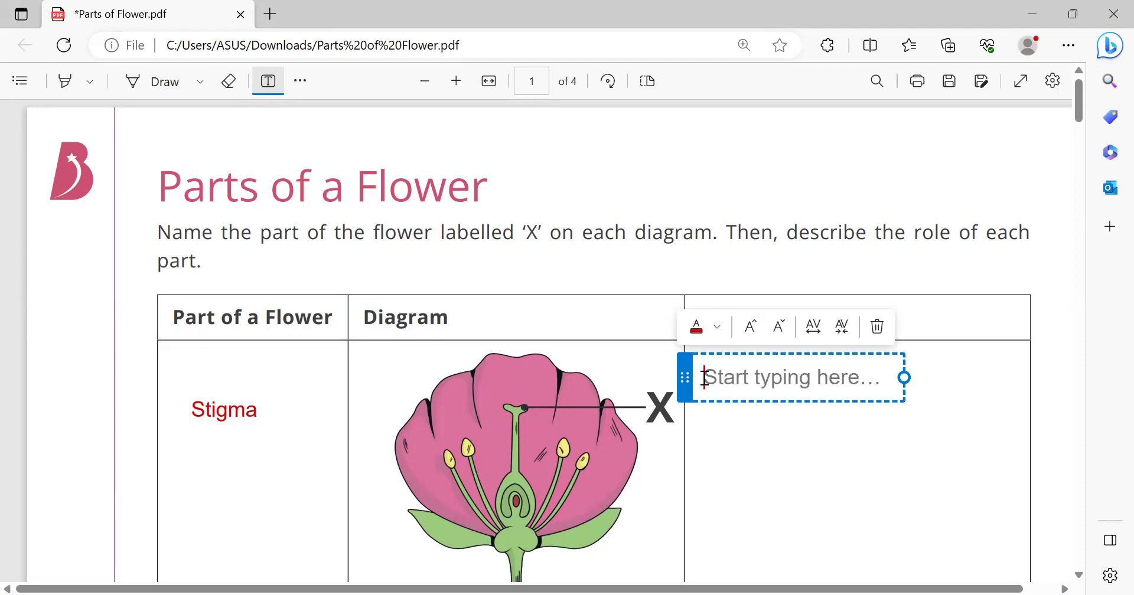
type("The top")
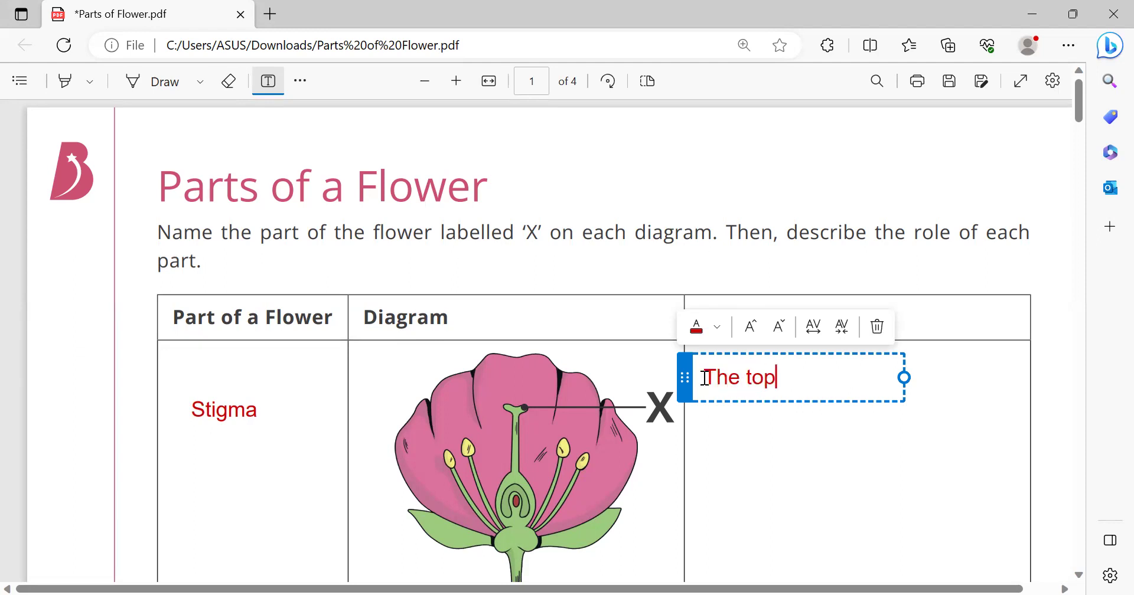
type(" of the female ")
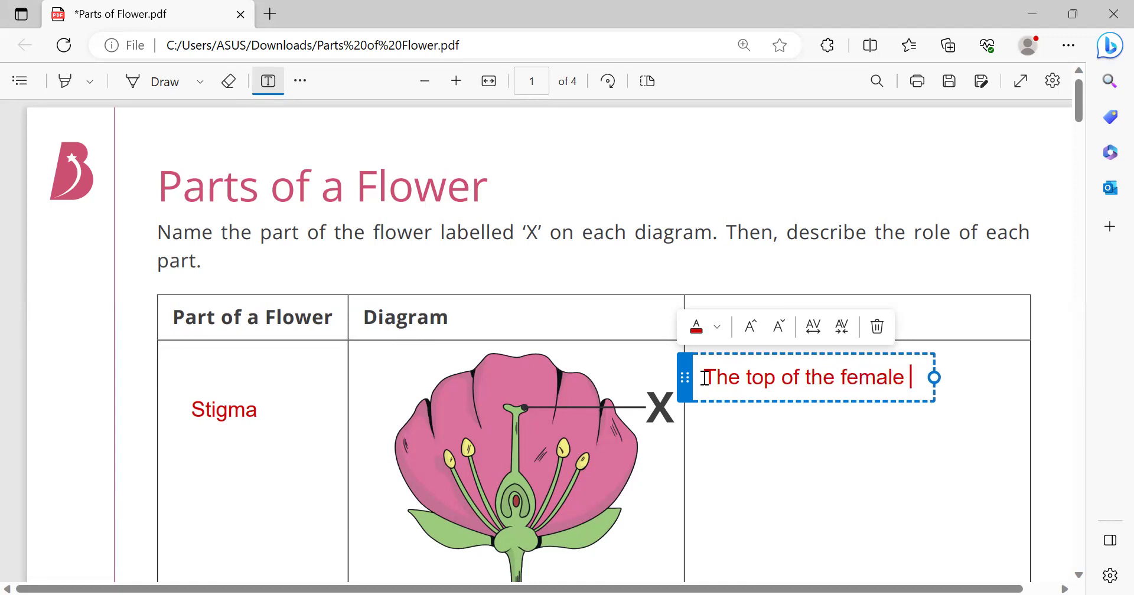
type("part")
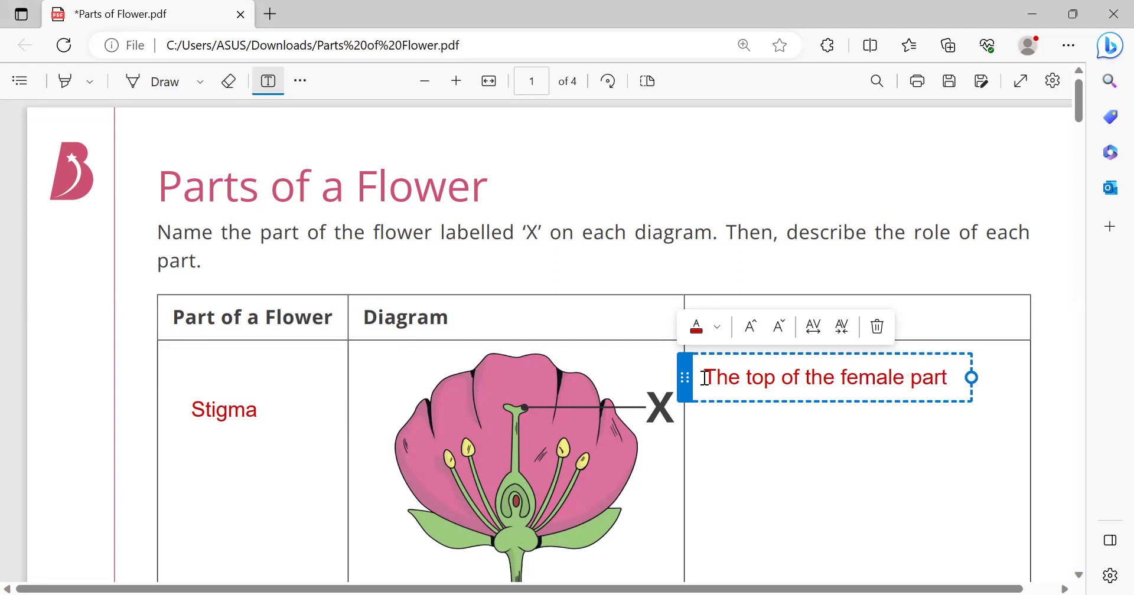
type(" of")
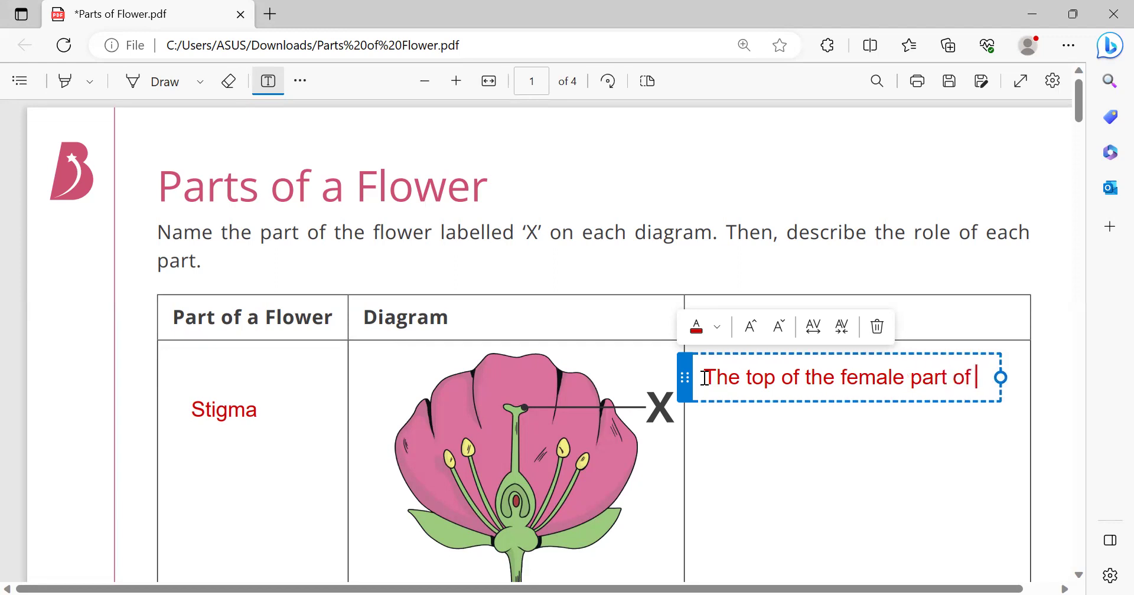
type(" the f")
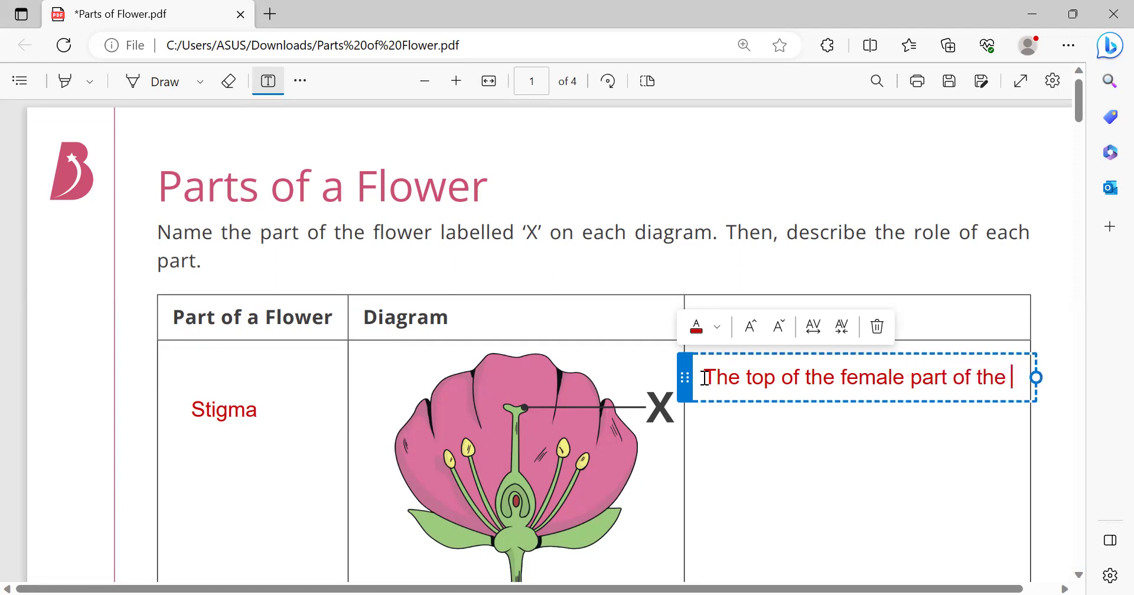
type("lower")
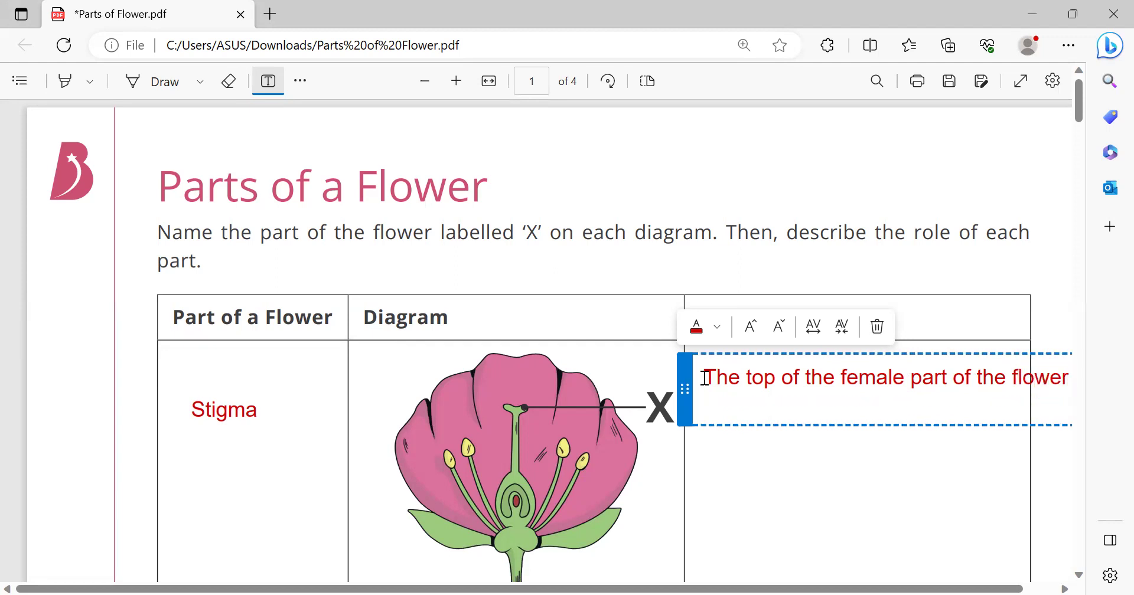
type(", which")
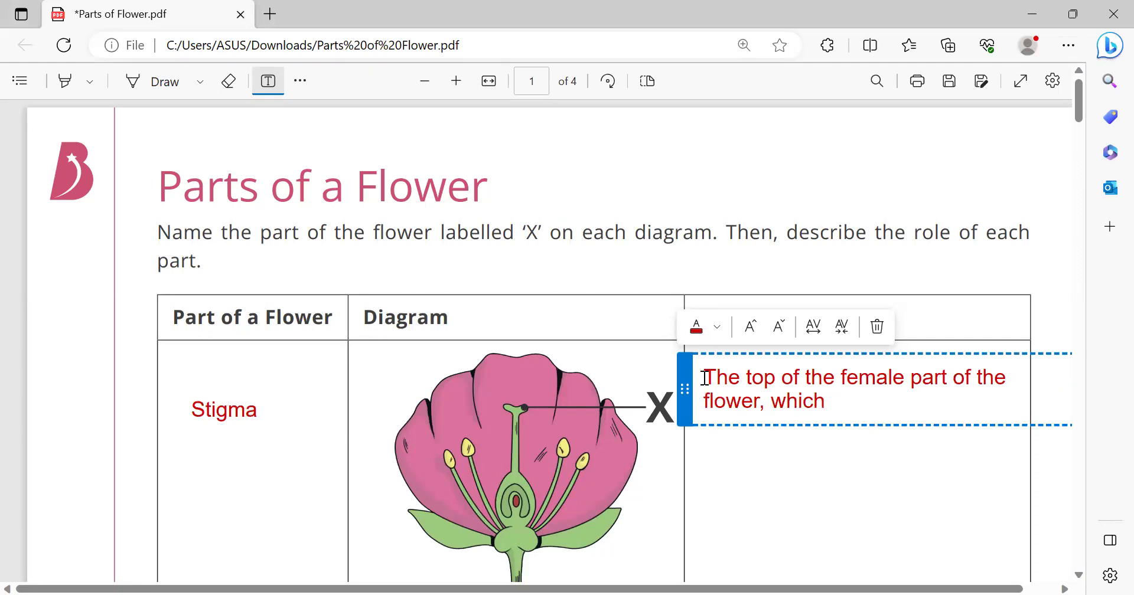
type(" is sticky")
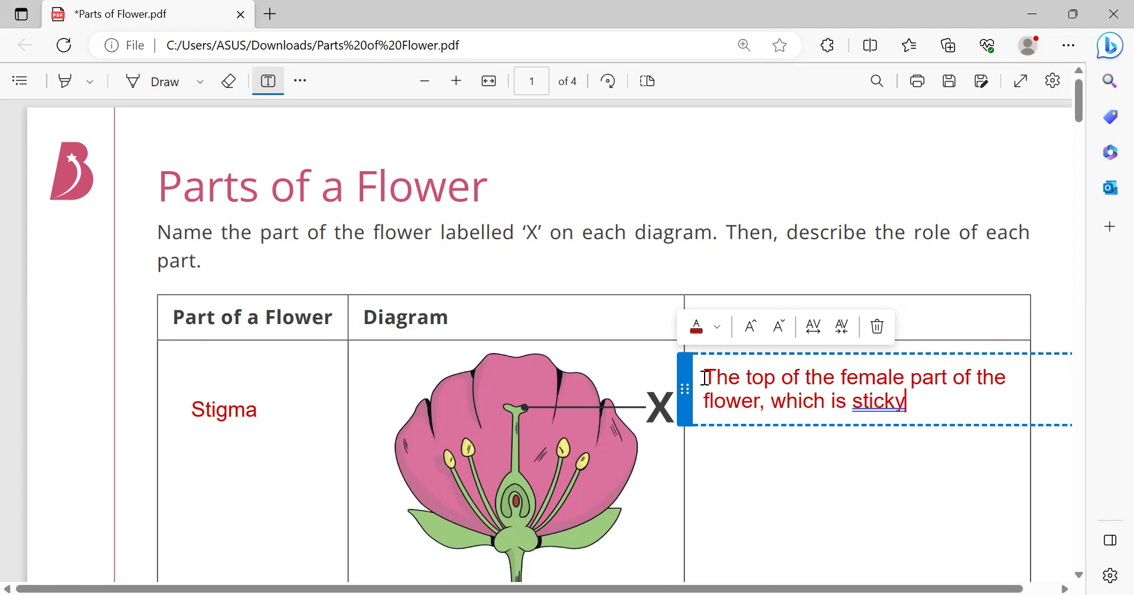
type(", so p")
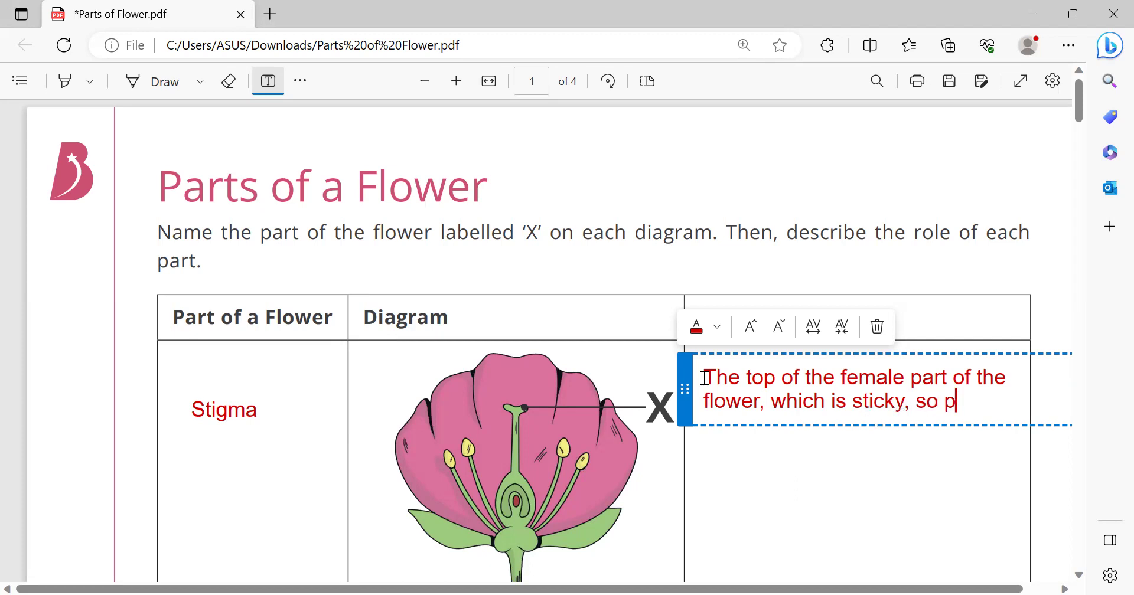
type("ollen grain")
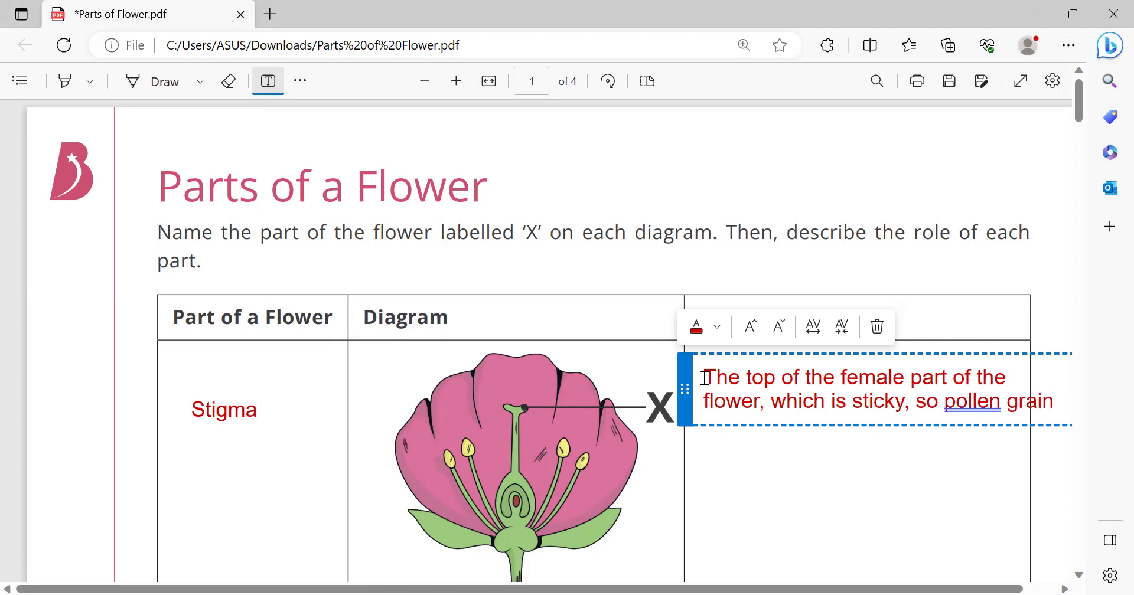
type("s s")
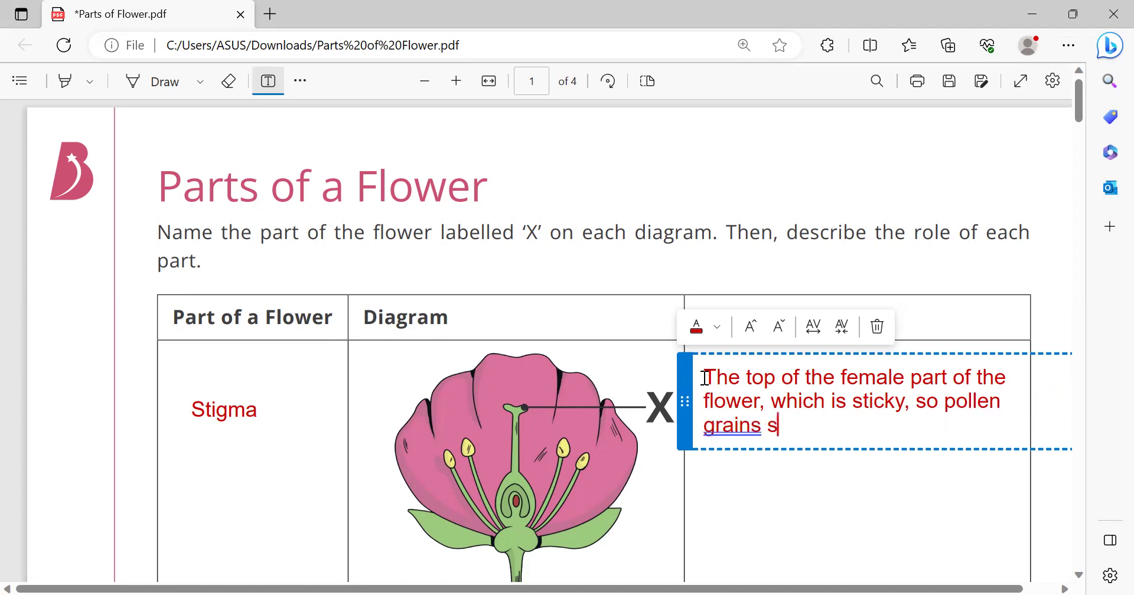
type("tick")
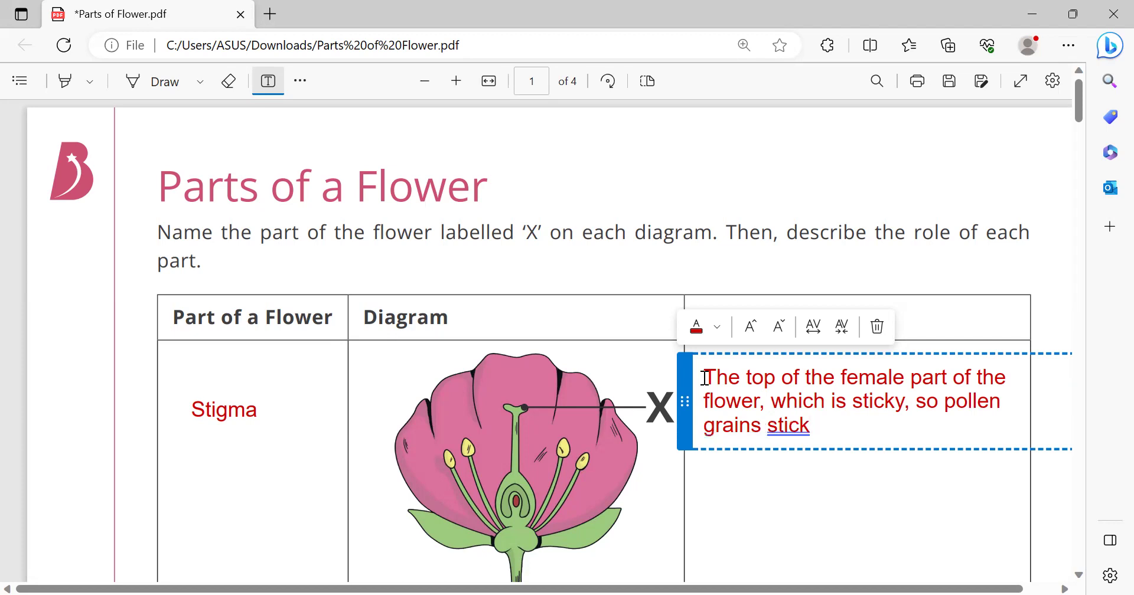
type(" to it")
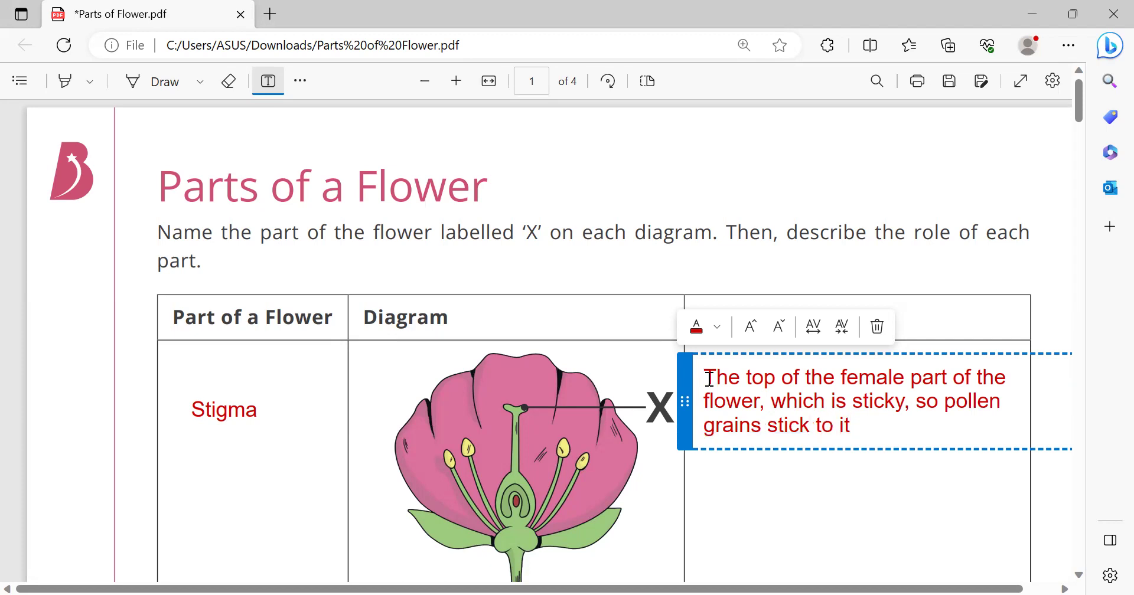
left_click(835, 495)
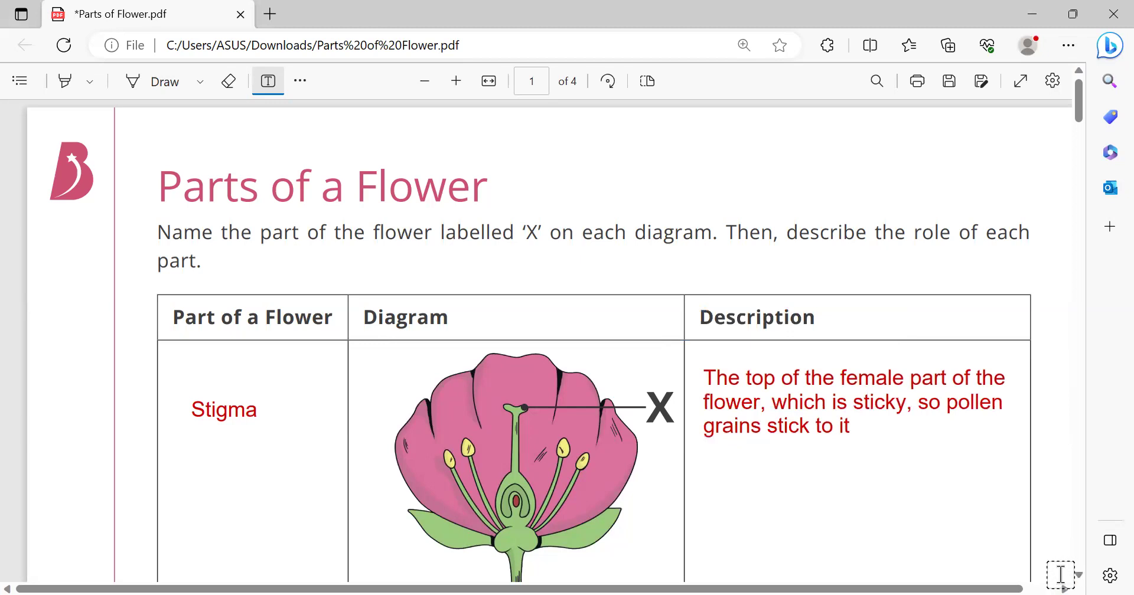
Step: Add the text "style" to the Part of a Flower cell of the table's second row
left_click(1078, 575)
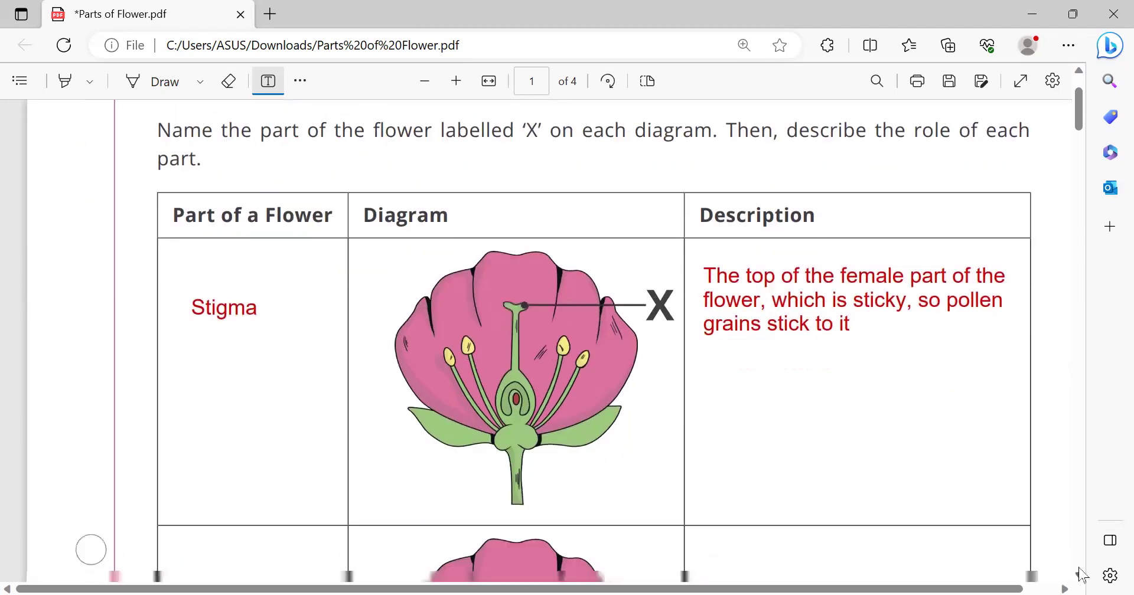
left_click(1082, 575)
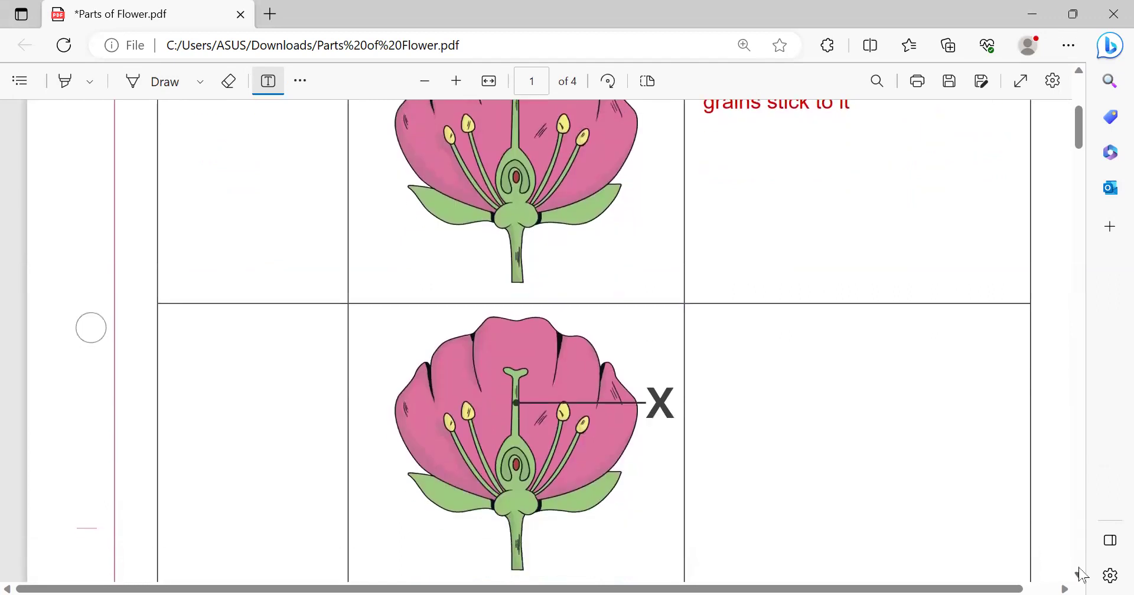
left_click(1082, 575)
left_click(517, 347)
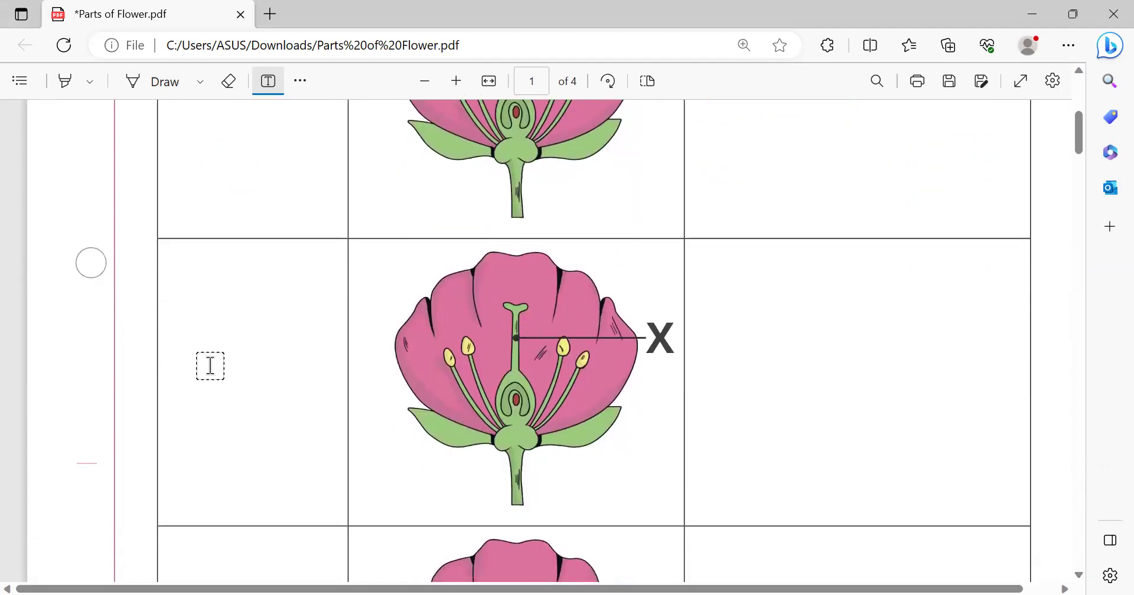
left_click(180, 338)
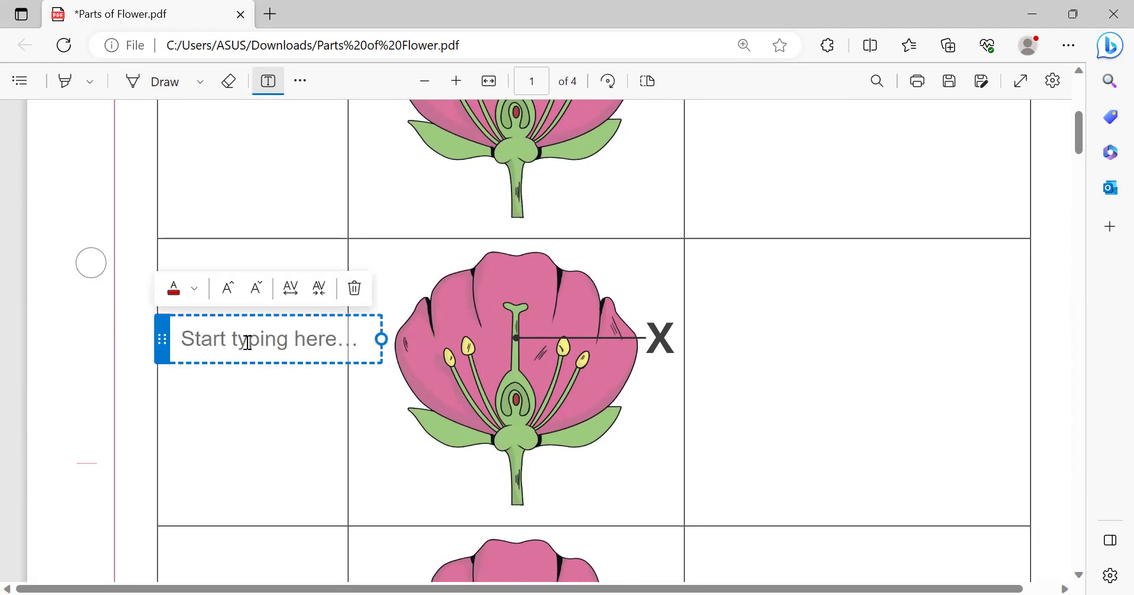
type("style")
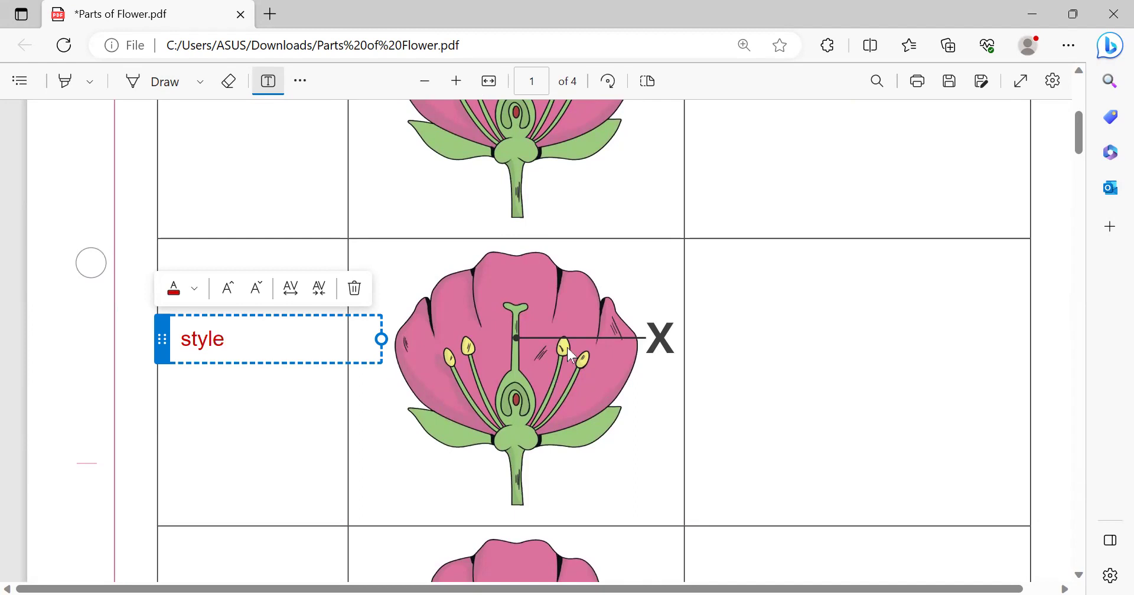
left_click(787, 345)
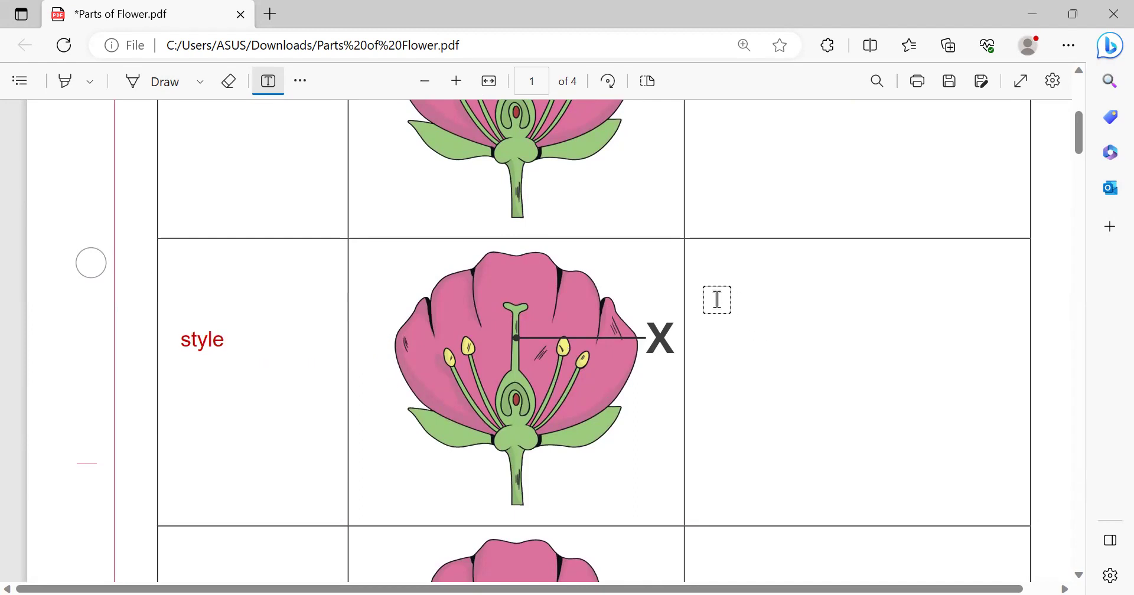
Step: Enter the second row's description: "the cube connecting the stigma to the ovary which pollen travels down"
left_click(690, 293)
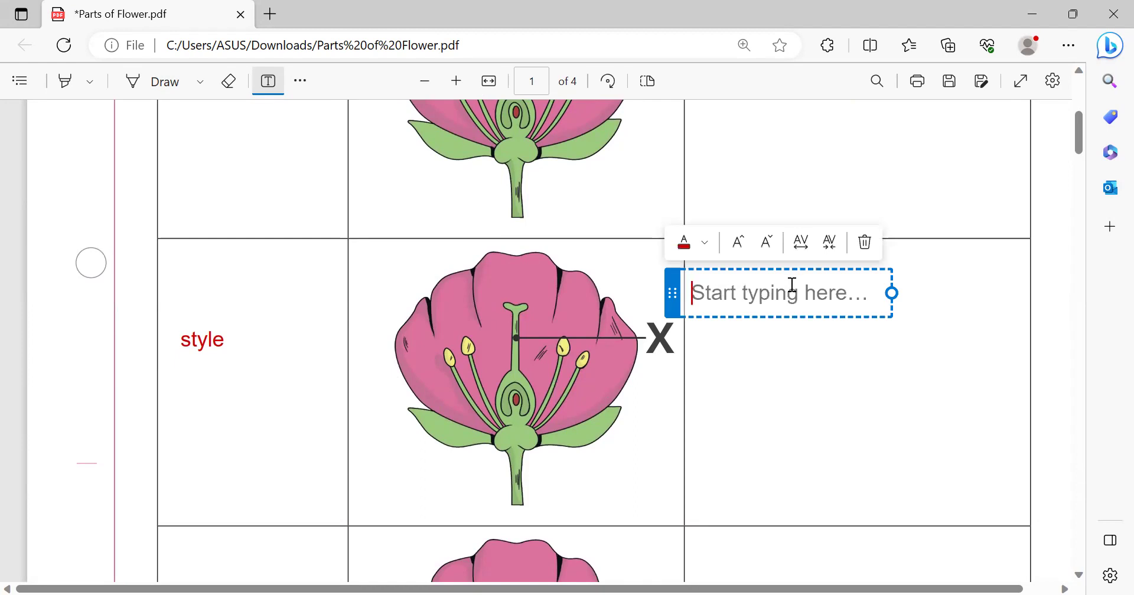
type("the")
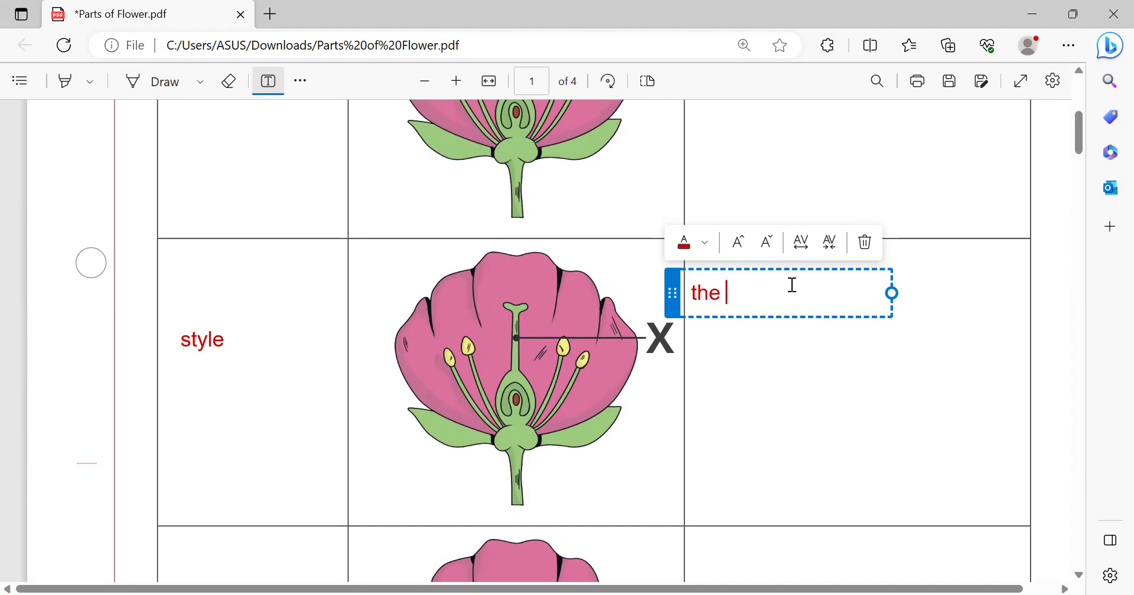
type(" cube conned")
type("ting ")
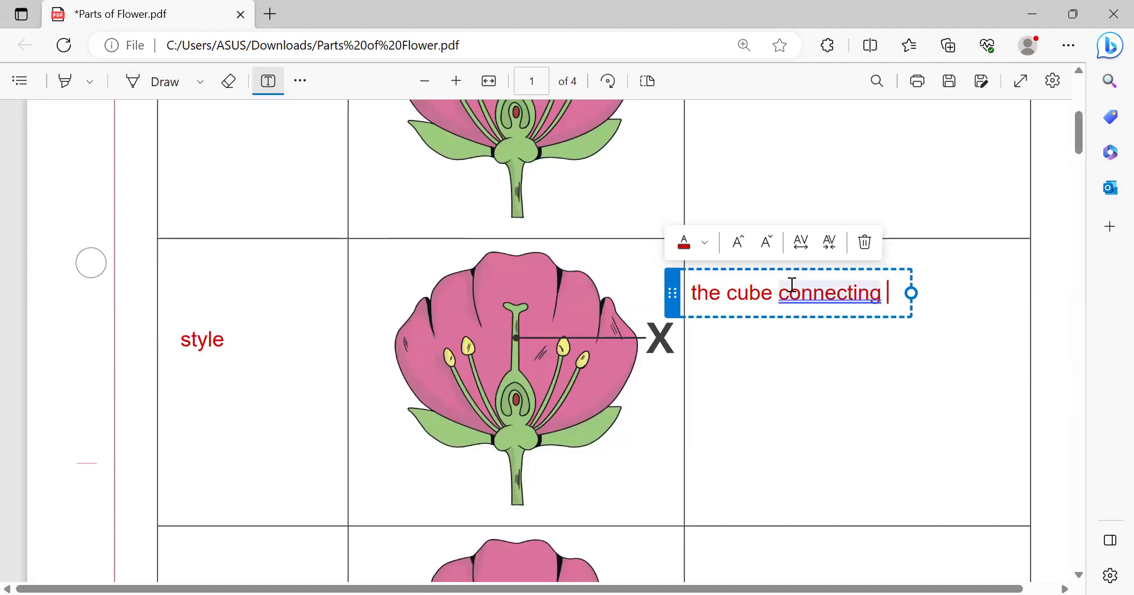
type("the ")
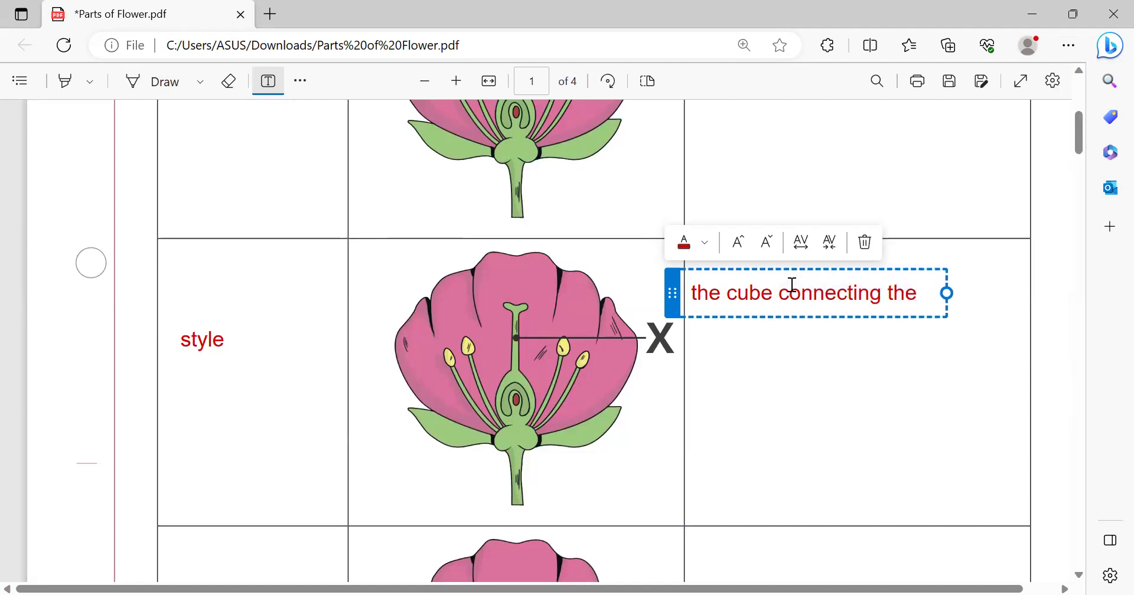
type("stigm")
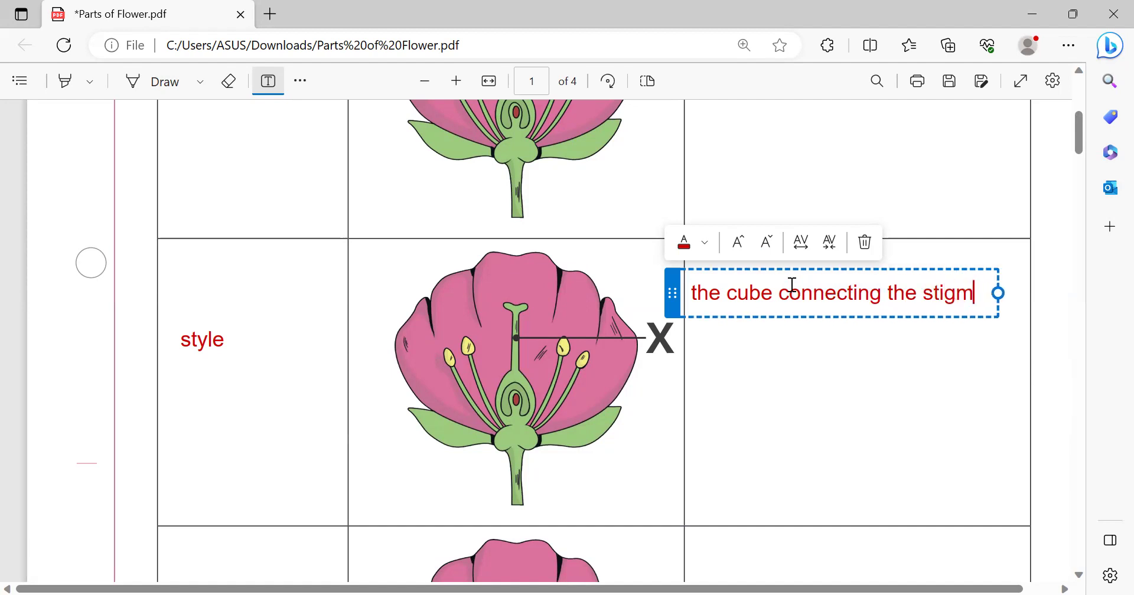
type("a to")
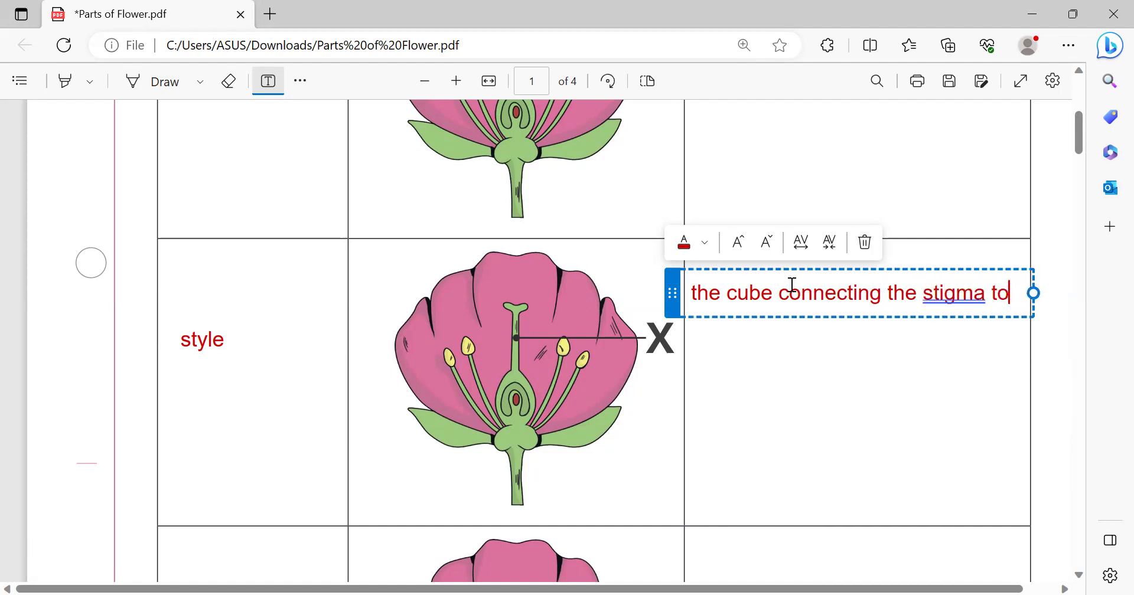
type(" the ovaryu")
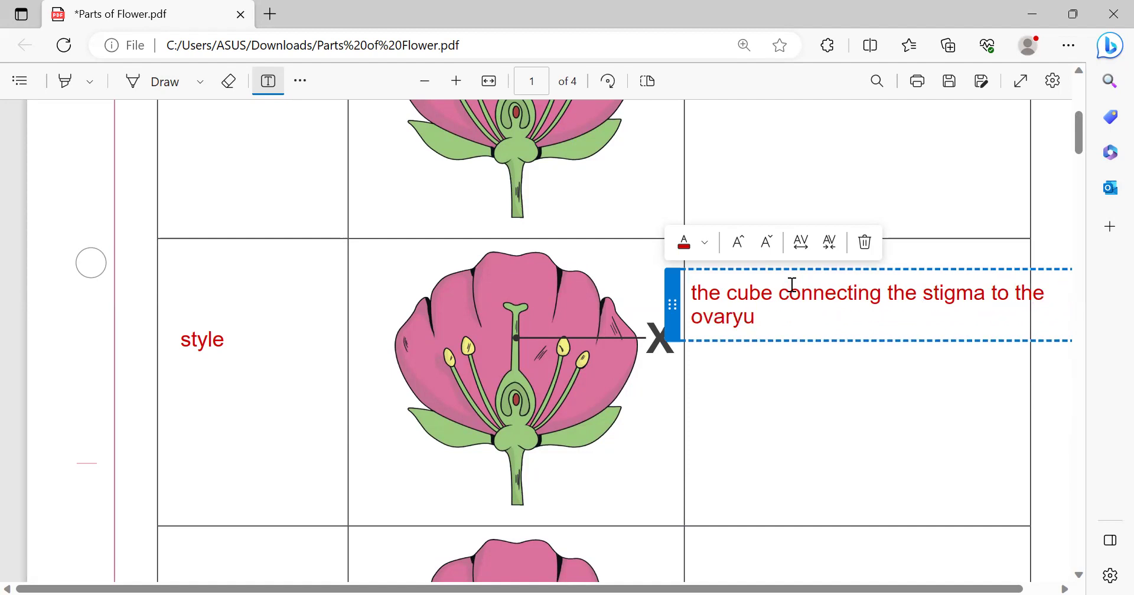
key("BackSpace")
type("which")
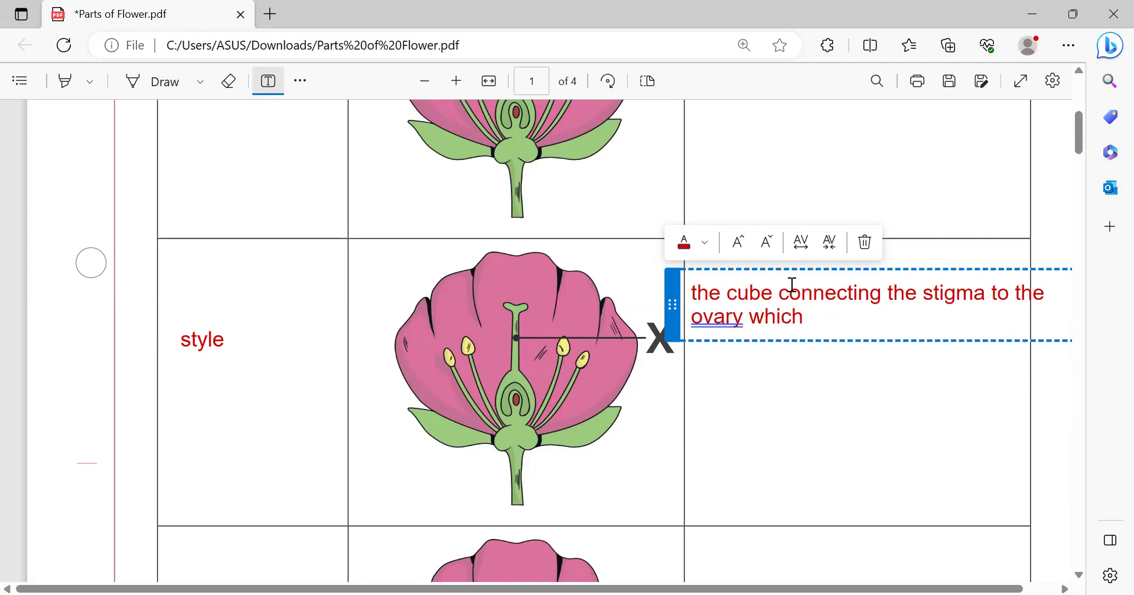
type(" pollen")
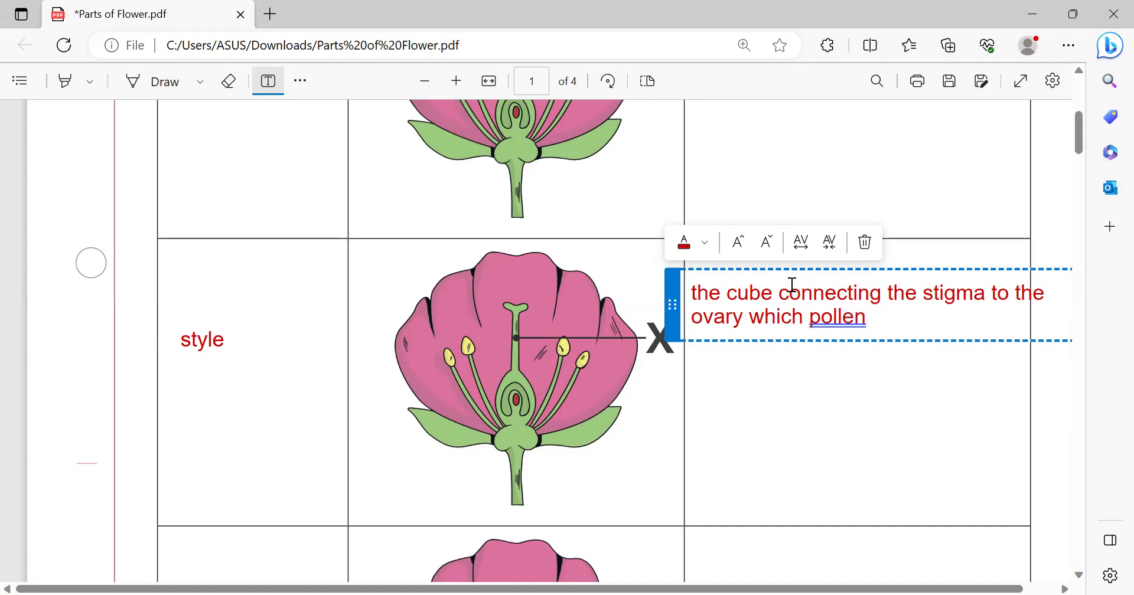
type(" travels down")
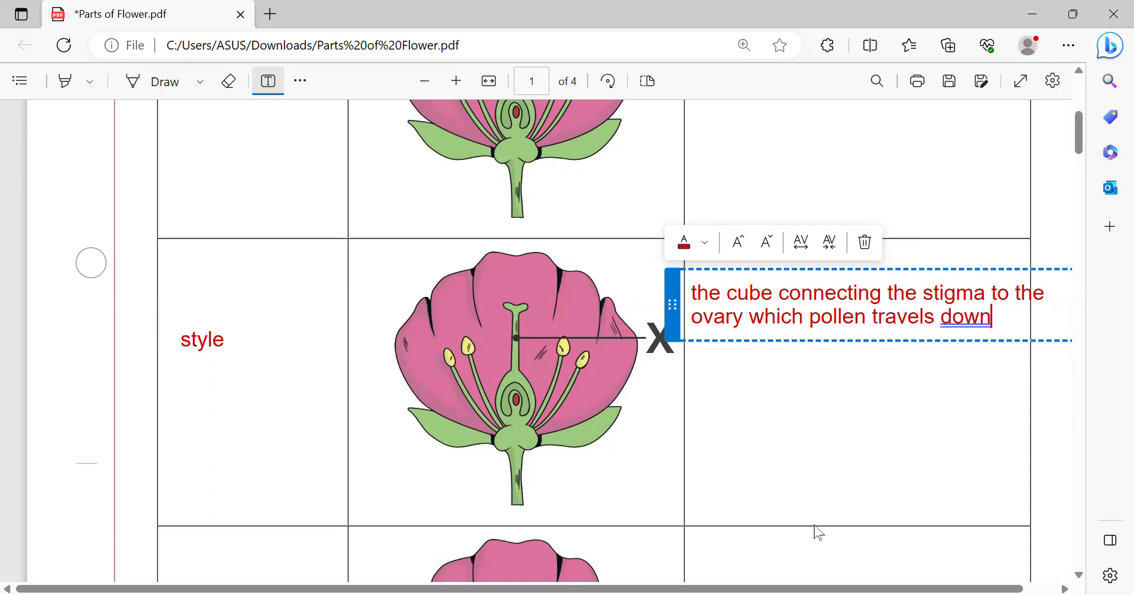
left_click(1049, 451)
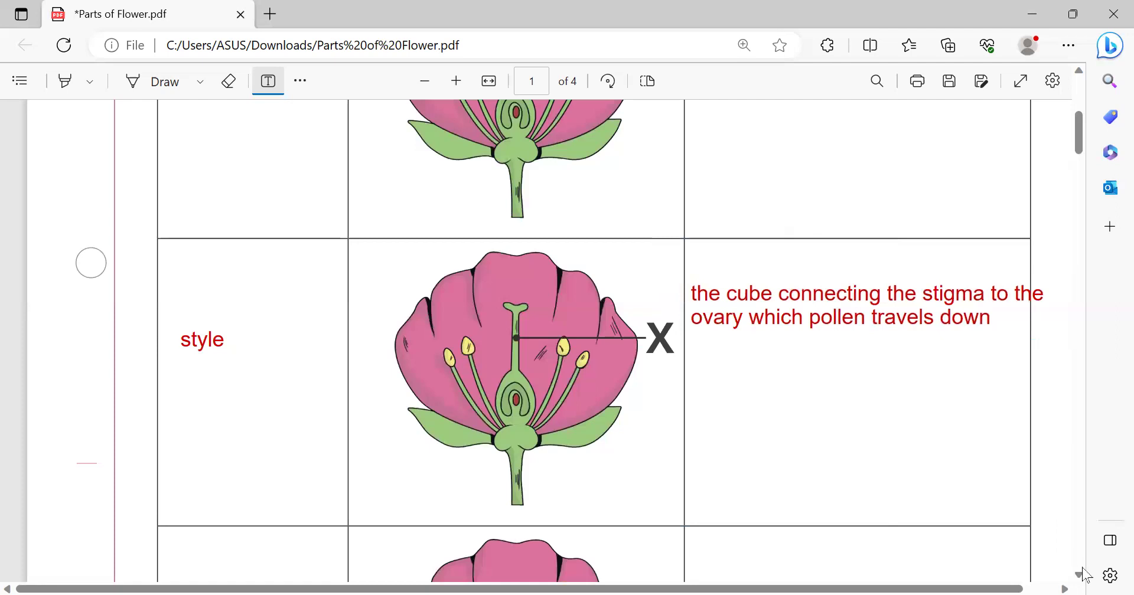
Step: Add the text "Ovary" to the Part of a Flower cell of the table's third row
scroll(1080, 570, "down", 3)
scroll(1084, 574, "down", 1)
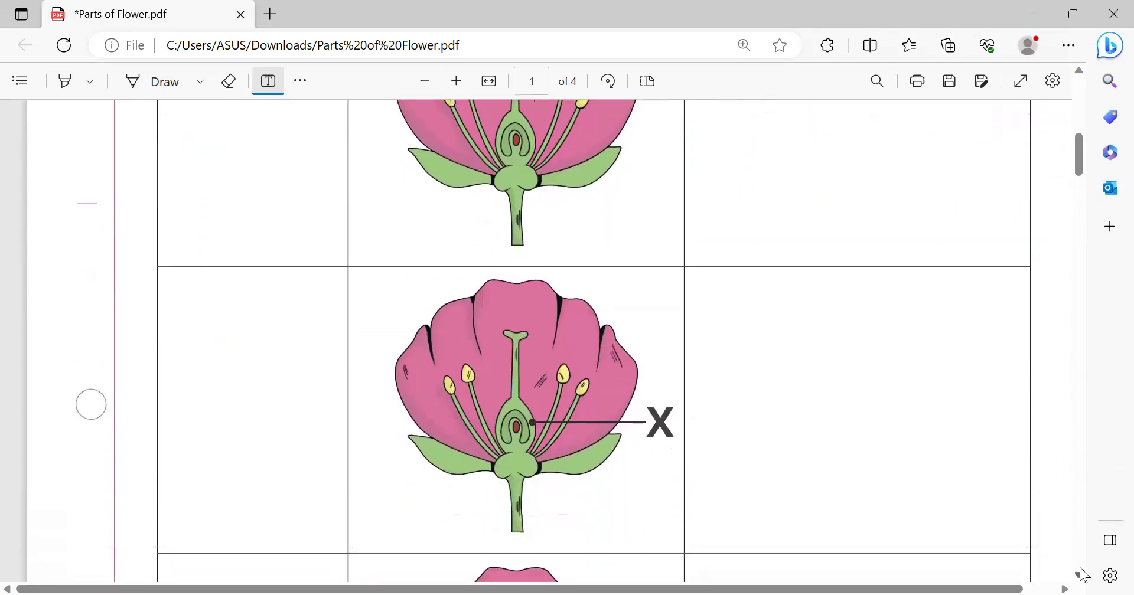
scroll(659, 365, "down", 1)
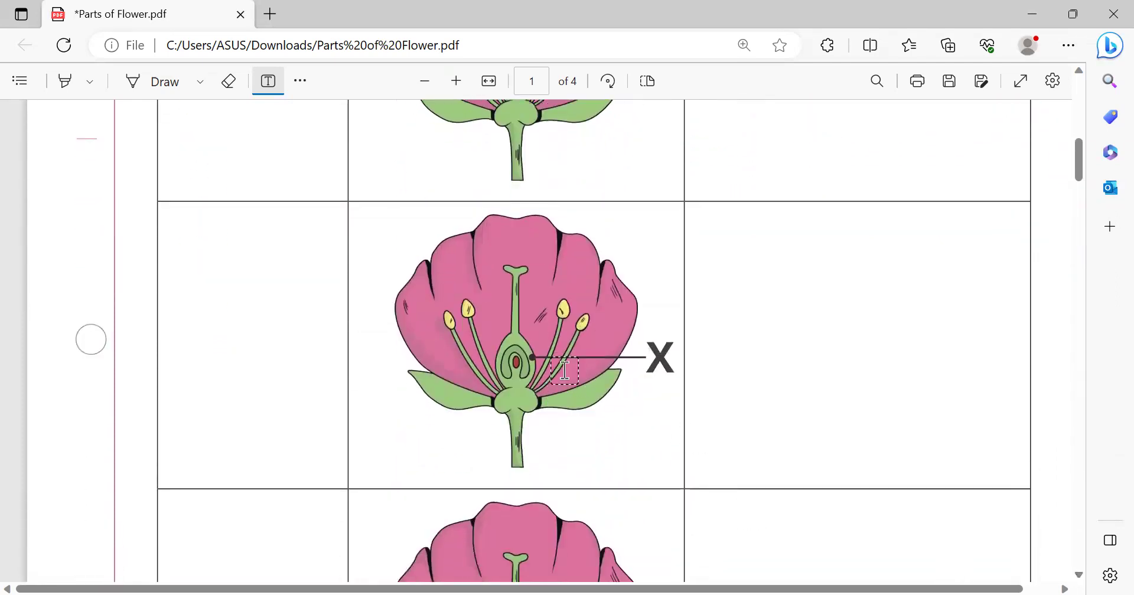
left_click(187, 322)
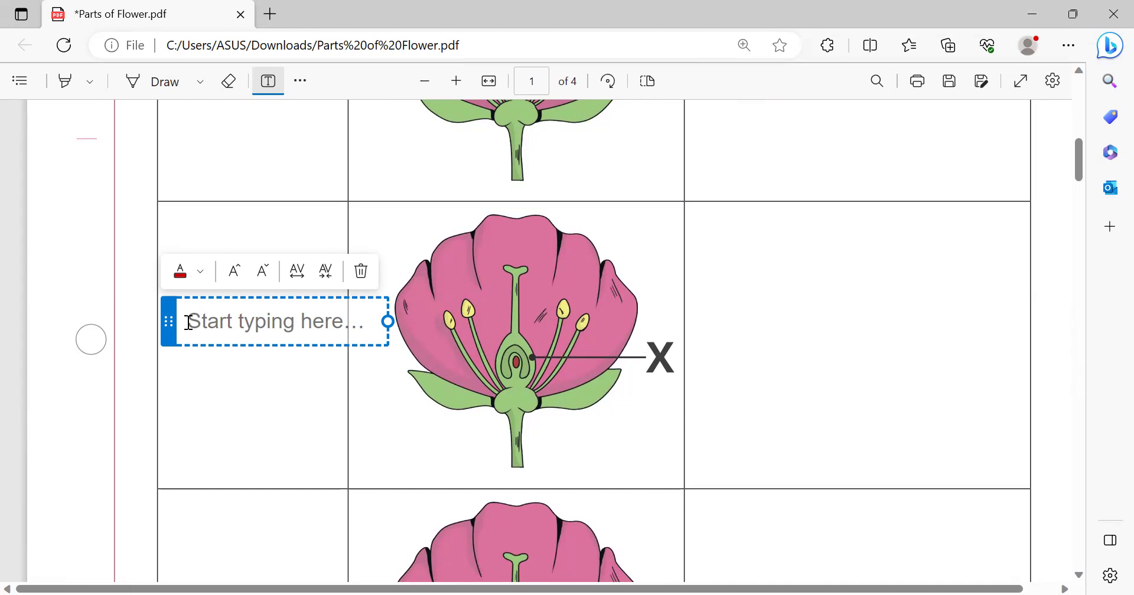
type("Ovary")
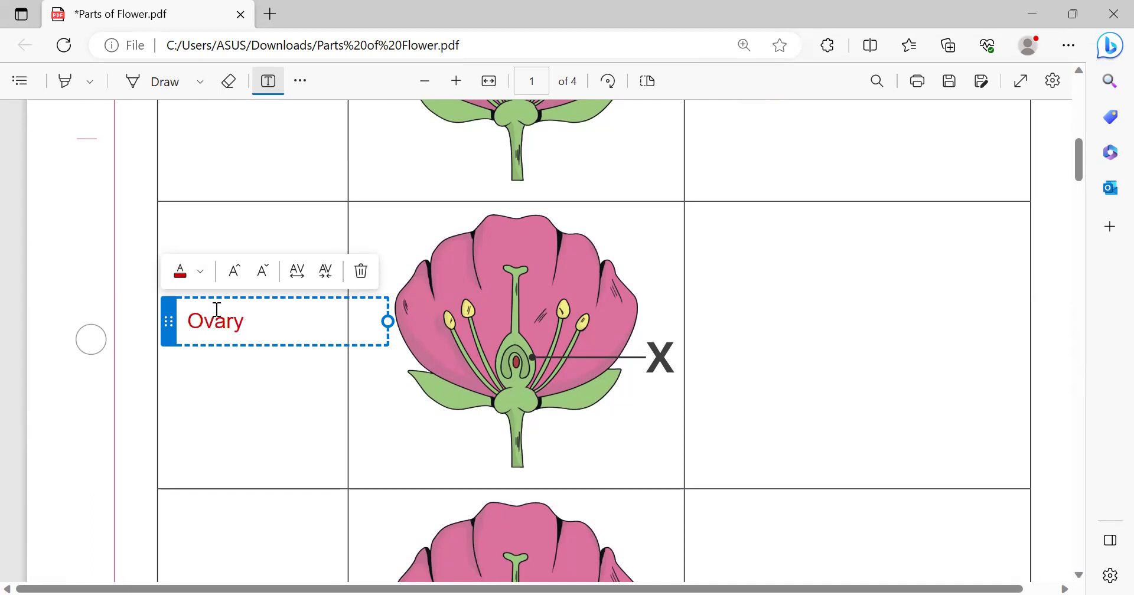
left_click(724, 248)
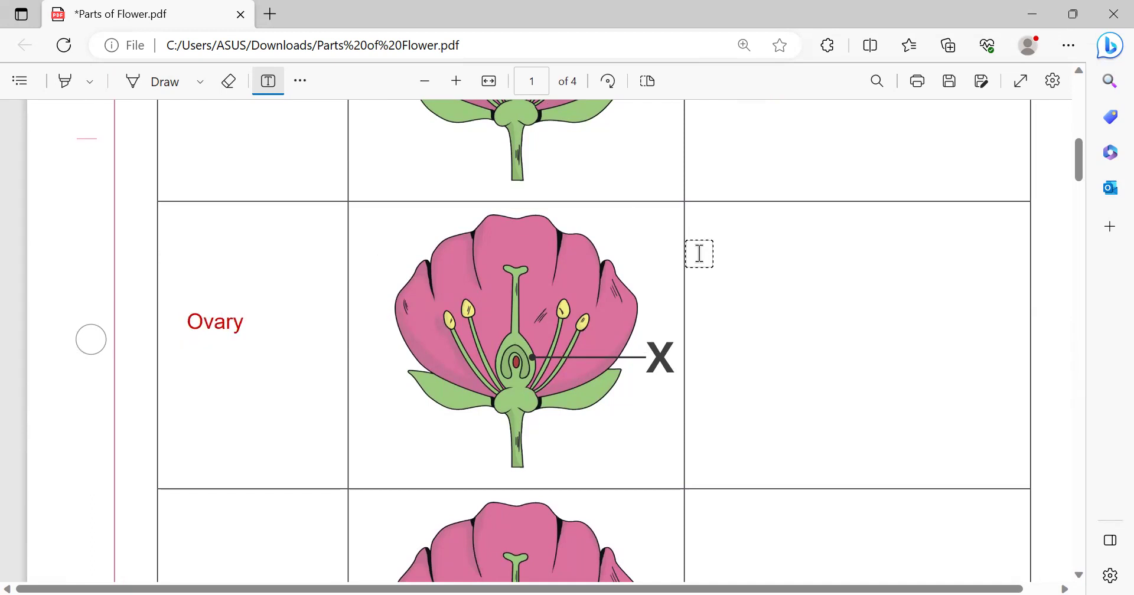
Step: Enter the third row's description: "Produces female sex cells (eggs)"
left_click(700, 254)
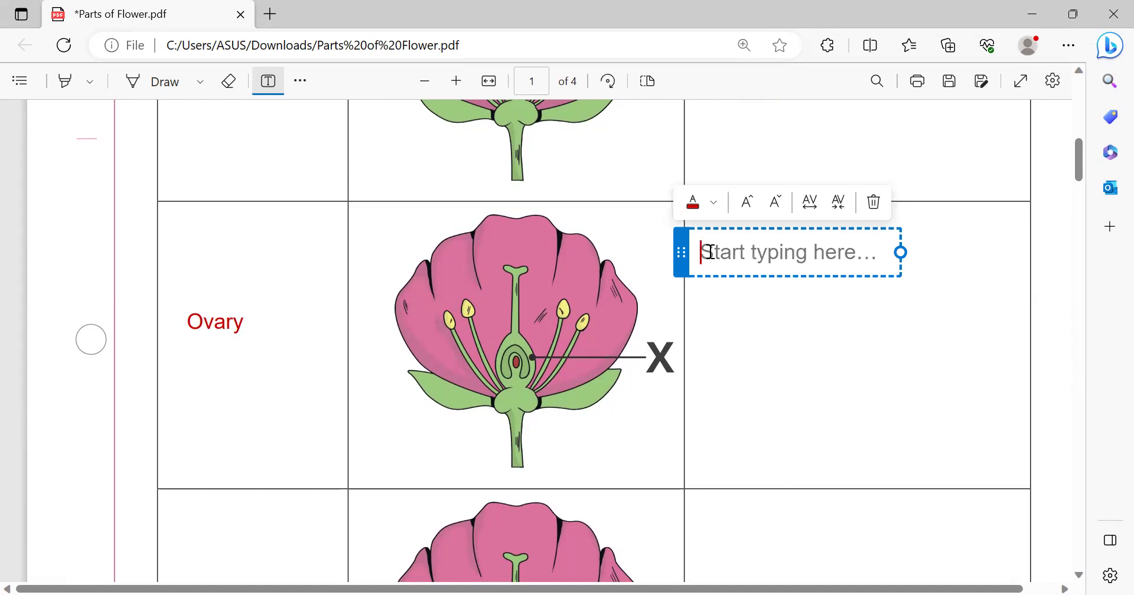
type("Produ")
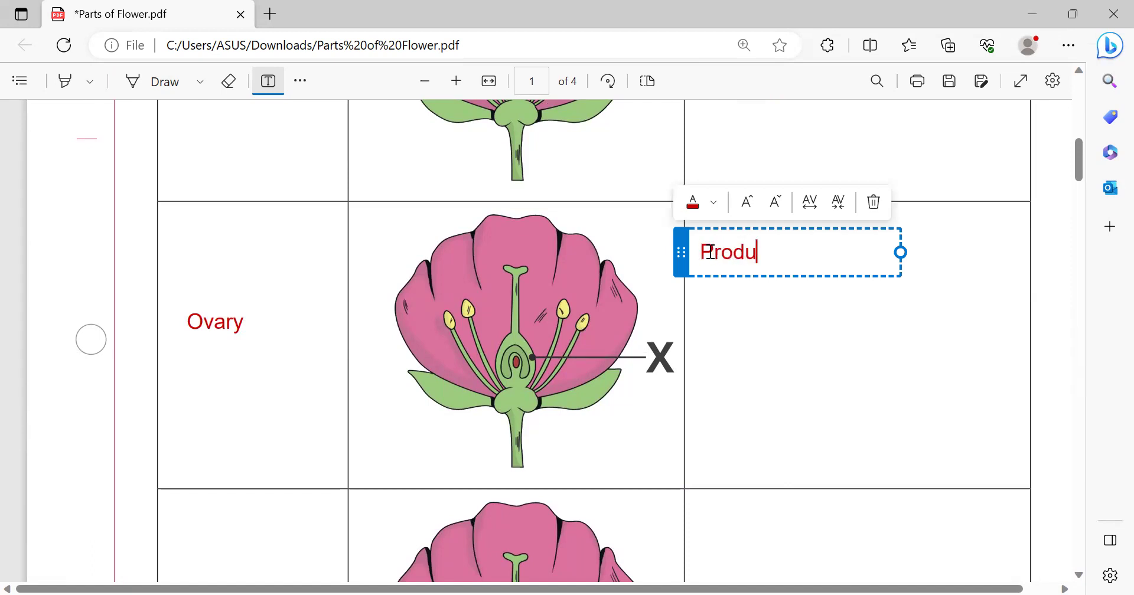
type("ces female ")
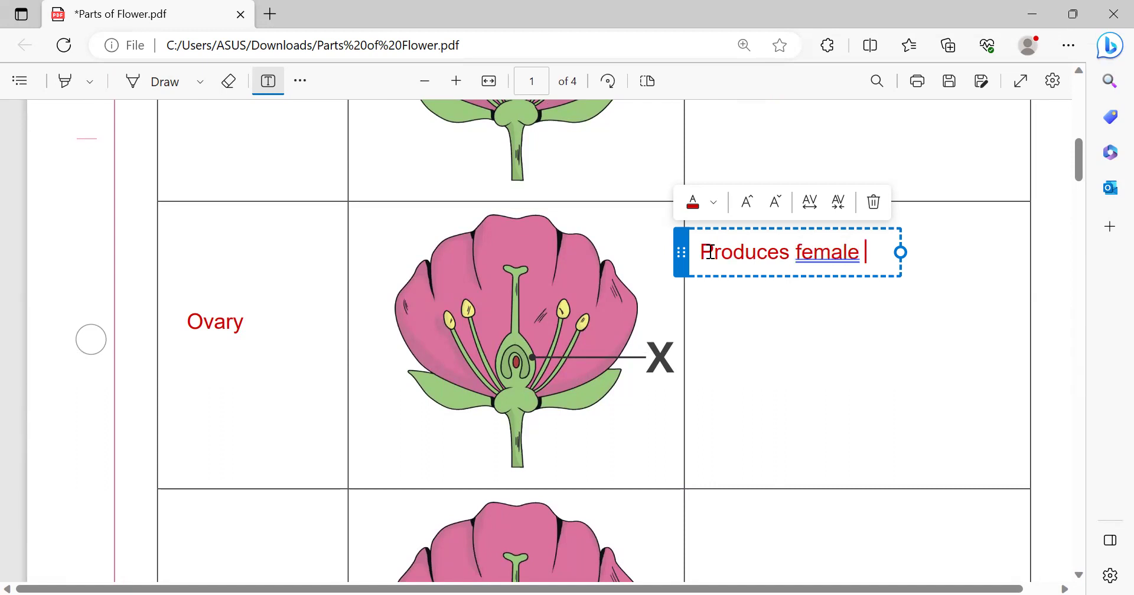
type("sex")
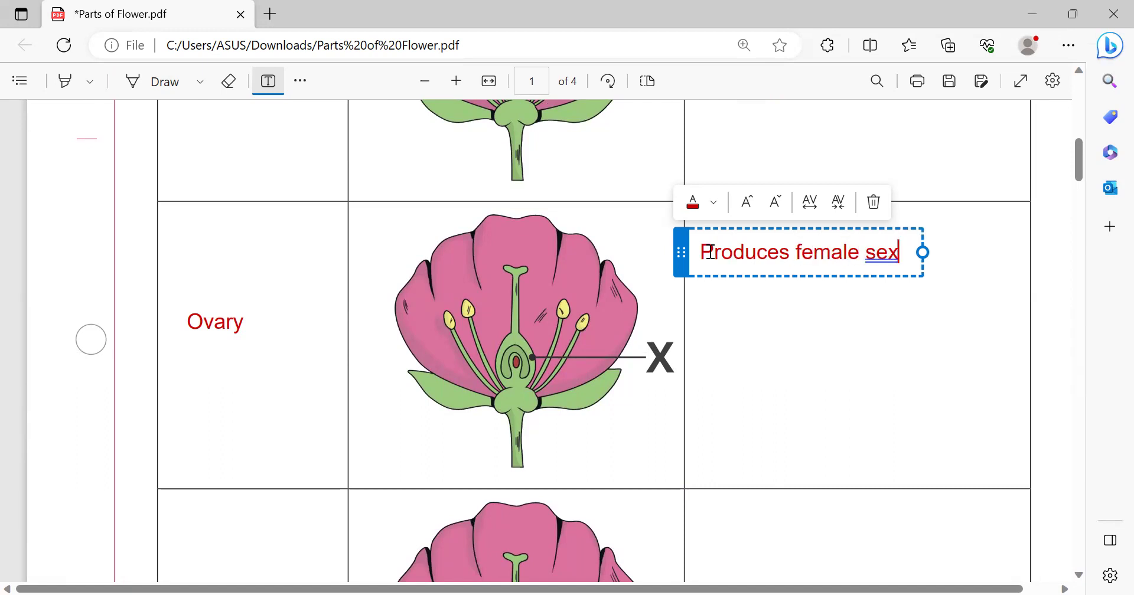
type(" cells (eggs")
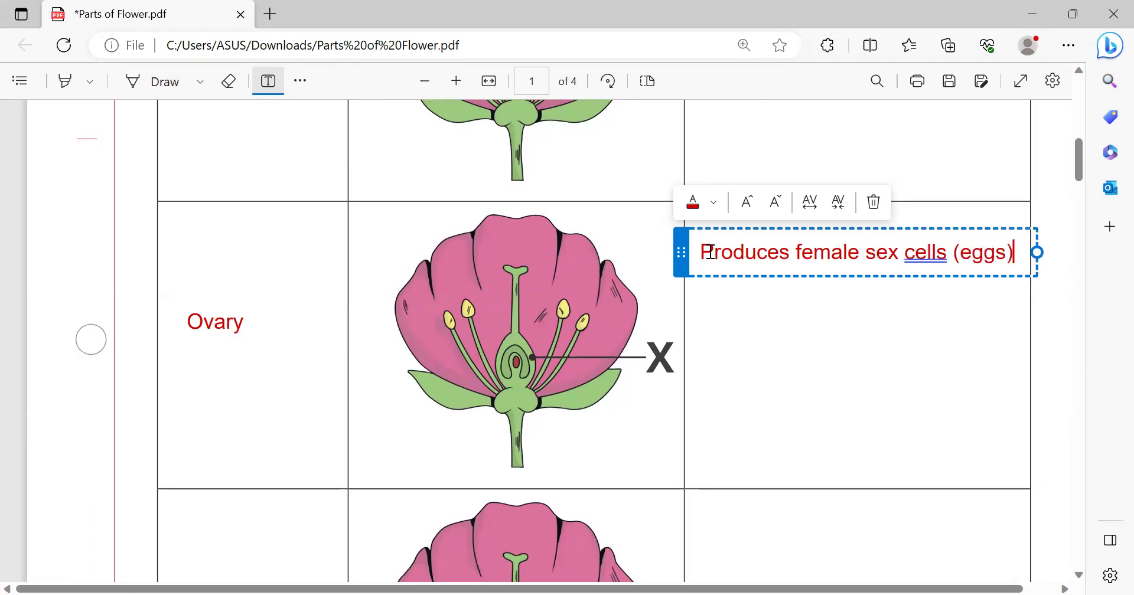
type(")")
left_click(709, 284)
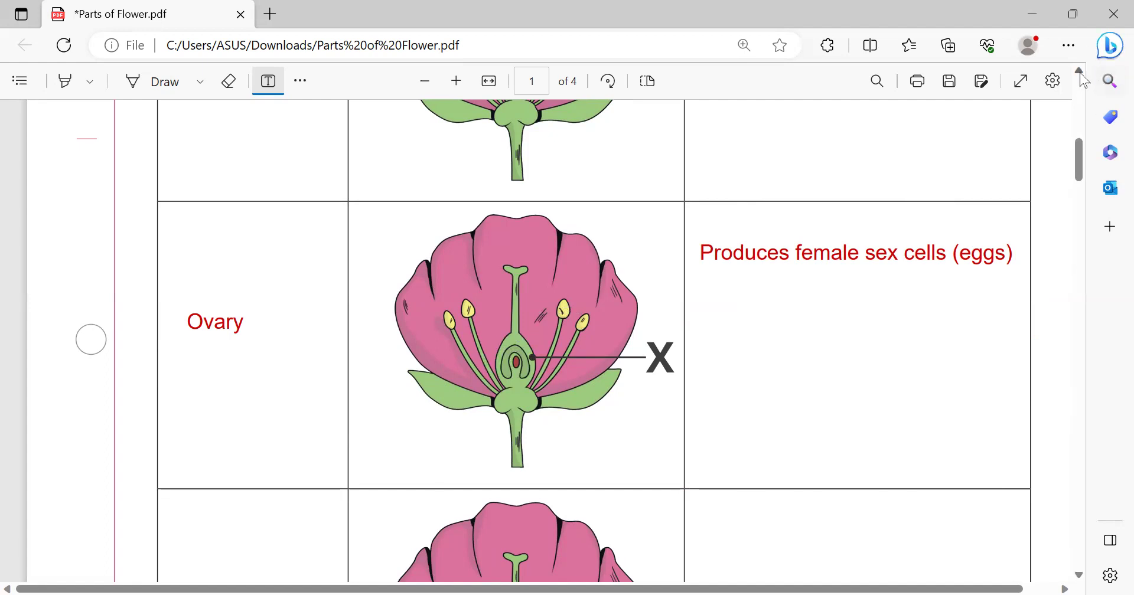
Step: Add the text "Ovule" to the Part of a Flower cell of the fourth row on page 1
scroll(1084, 80, "up", 6)
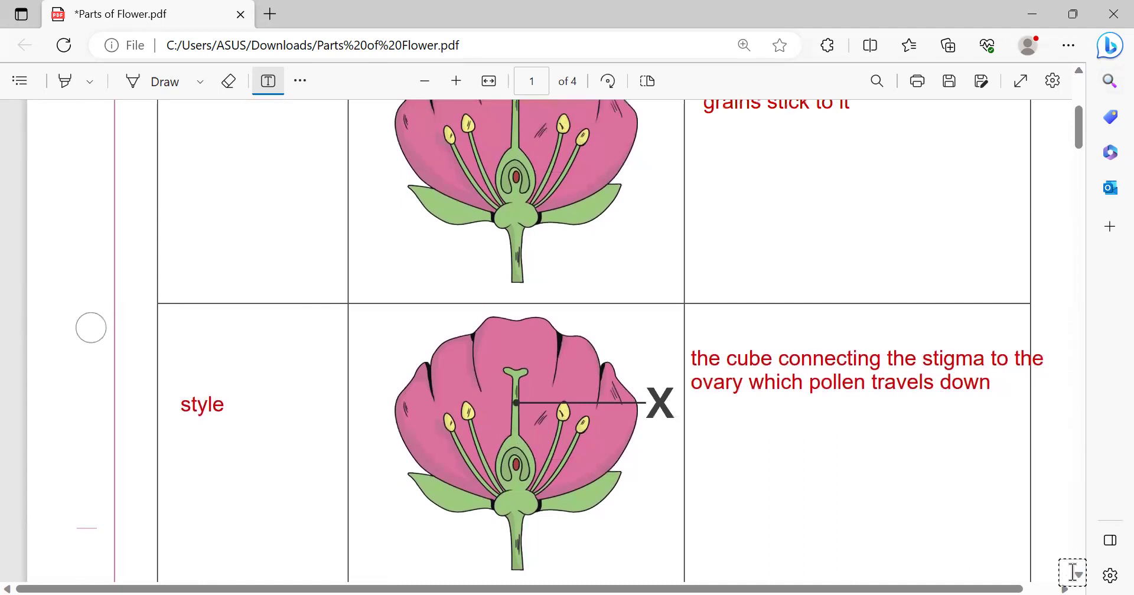
scroll(1078, 574, "down", 7)
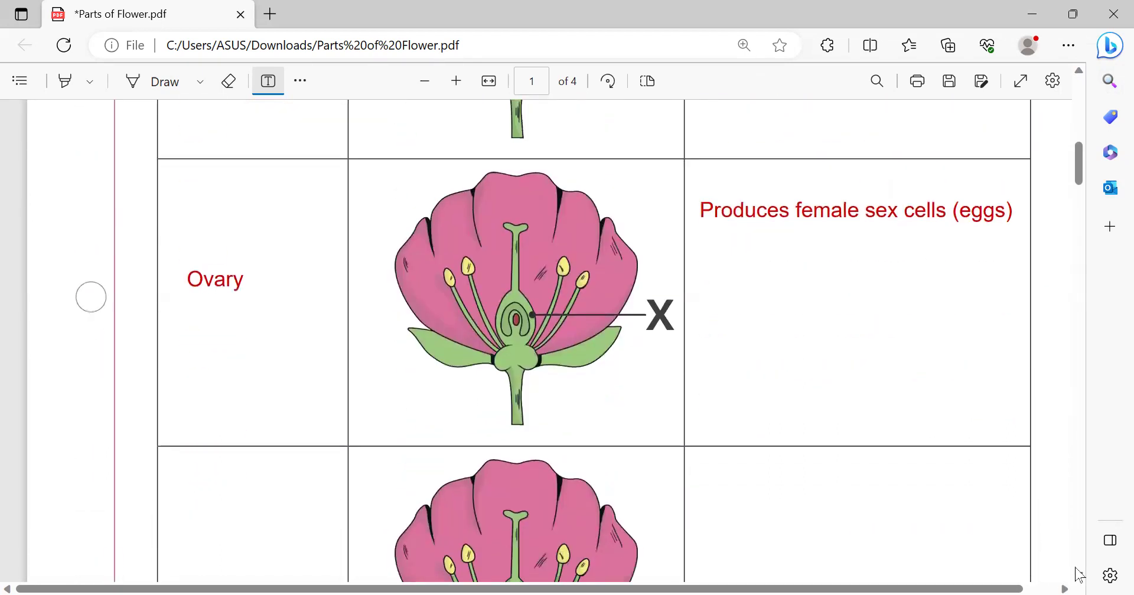
scroll(1080, 576, "down", 4)
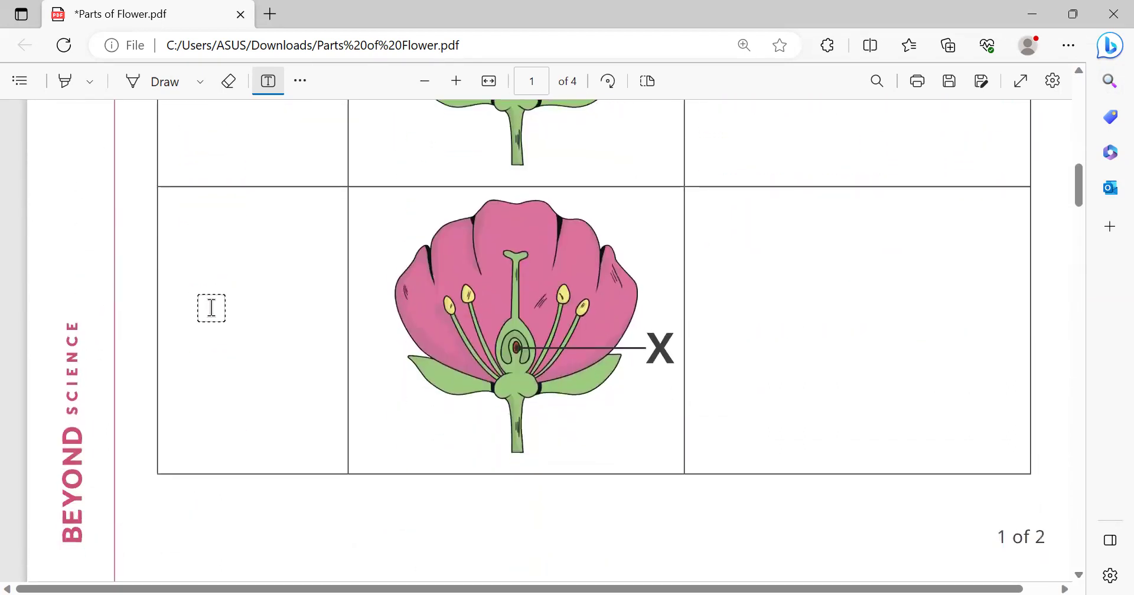
left_click(200, 313)
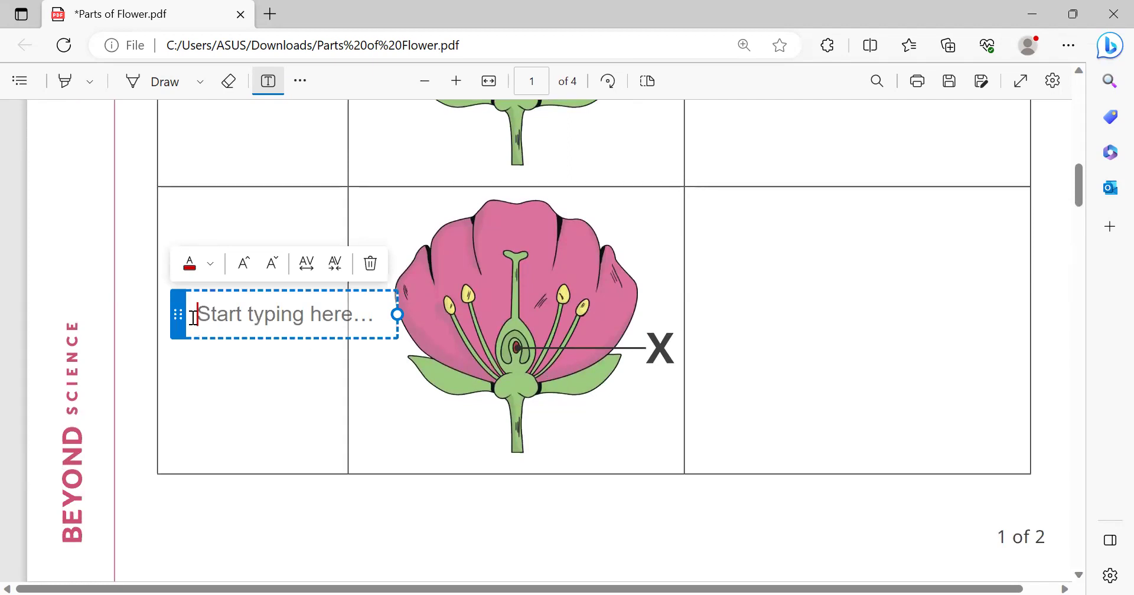
type("Ovule")
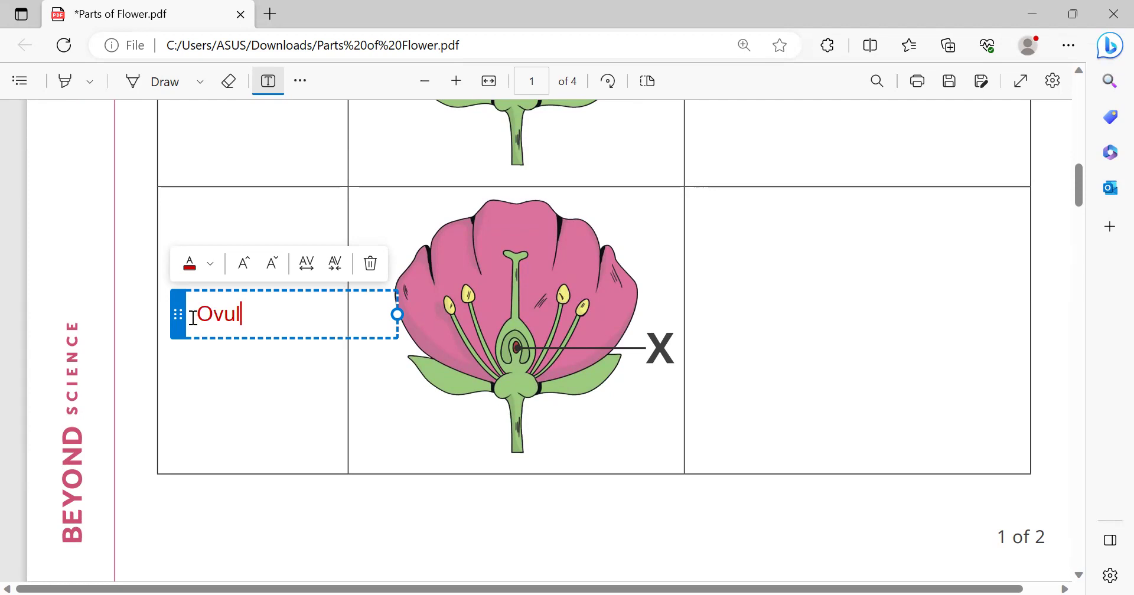
left_click(703, 238)
Step: Enter the fourth row's description: "Develops into a seed after fertilisation"
left_click(704, 239)
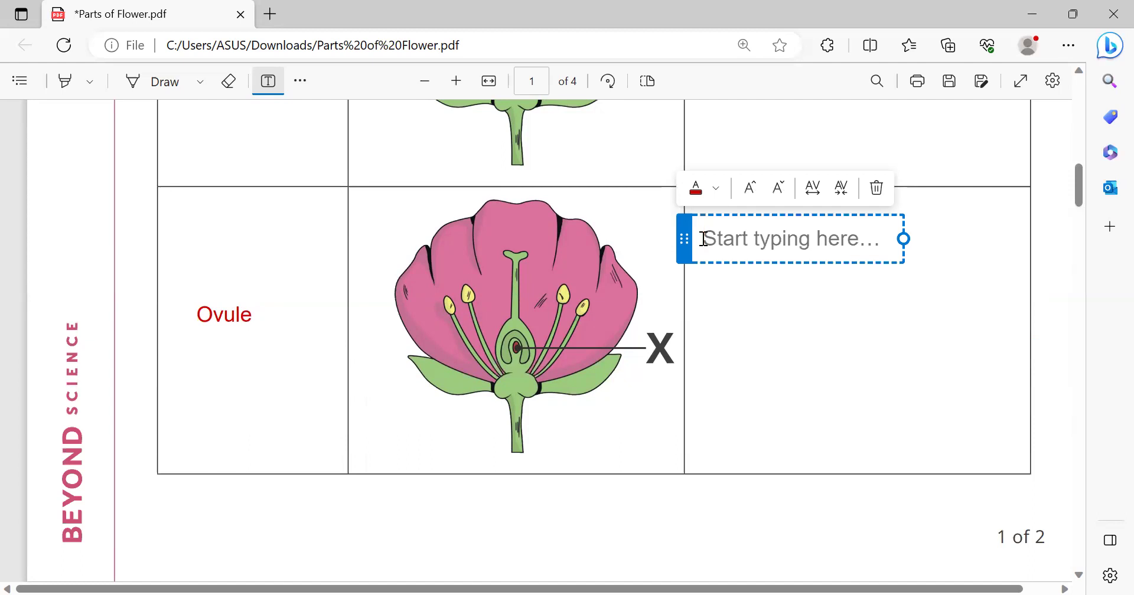
type("Develop")
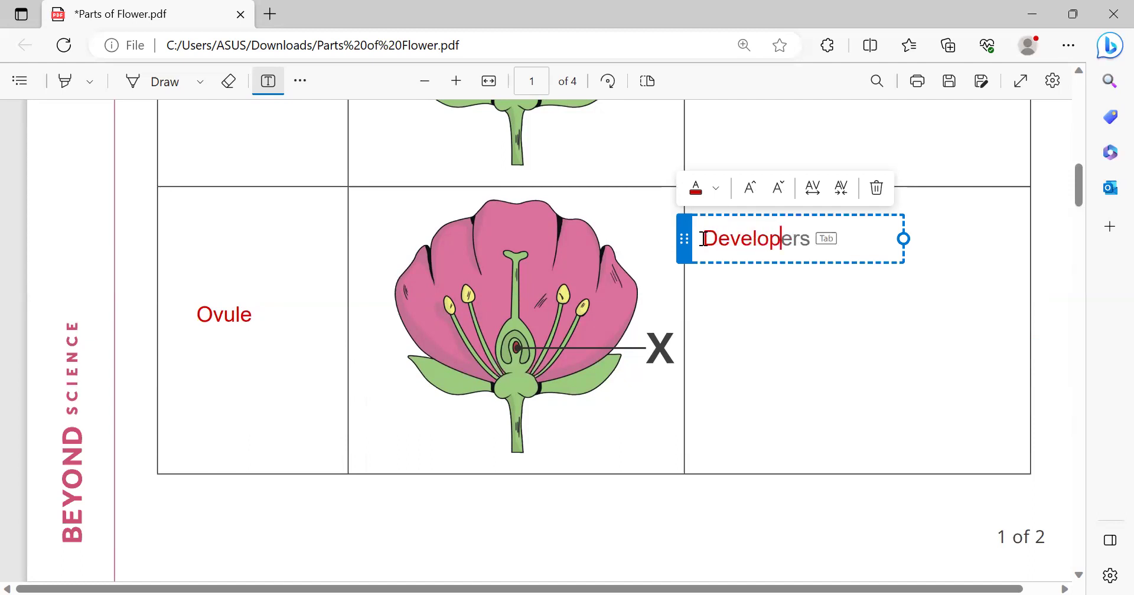
type("s into")
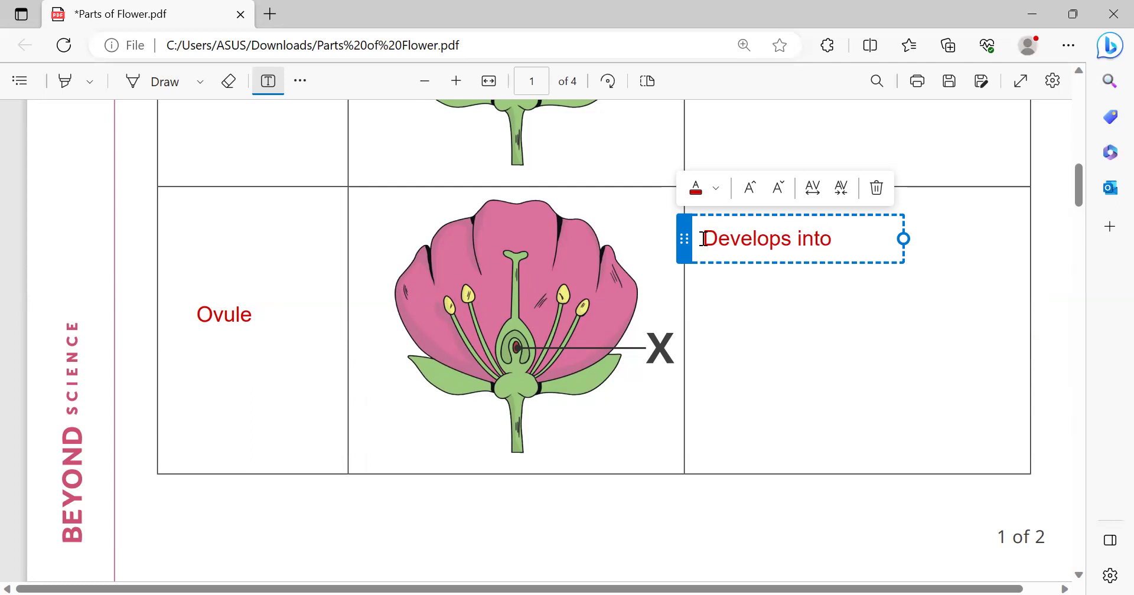
type(" a seed")
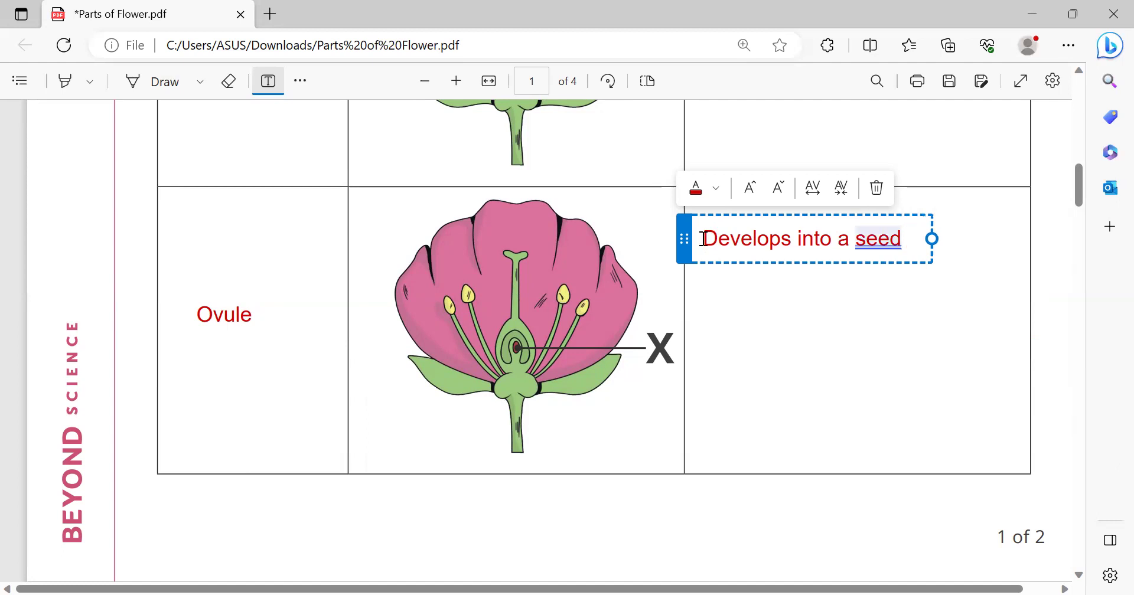
type(" af")
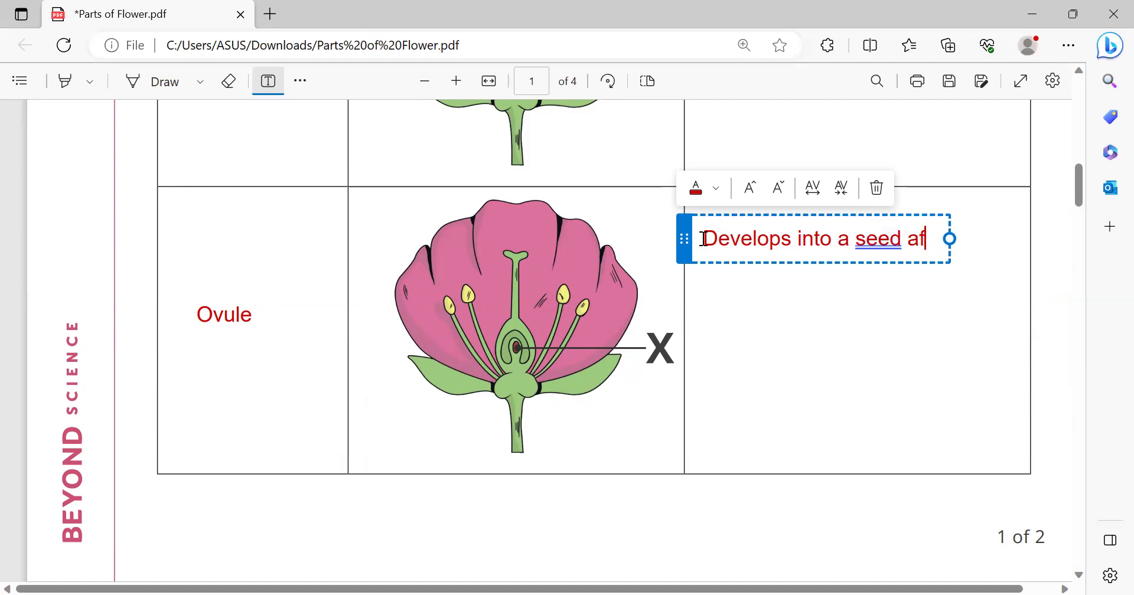
type("ter fe")
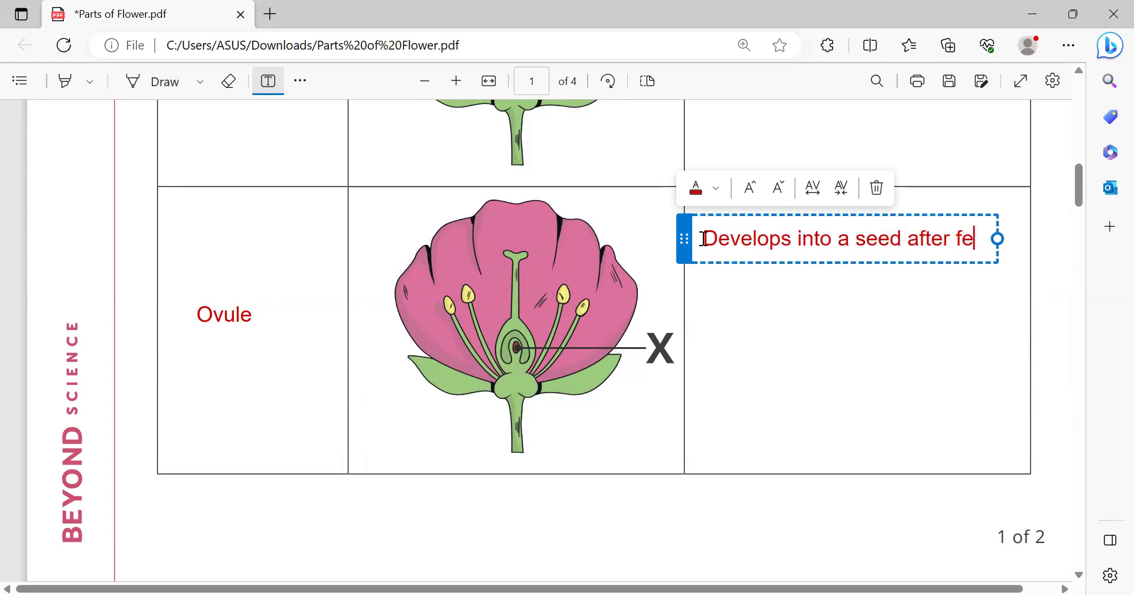
type("rtilisation")
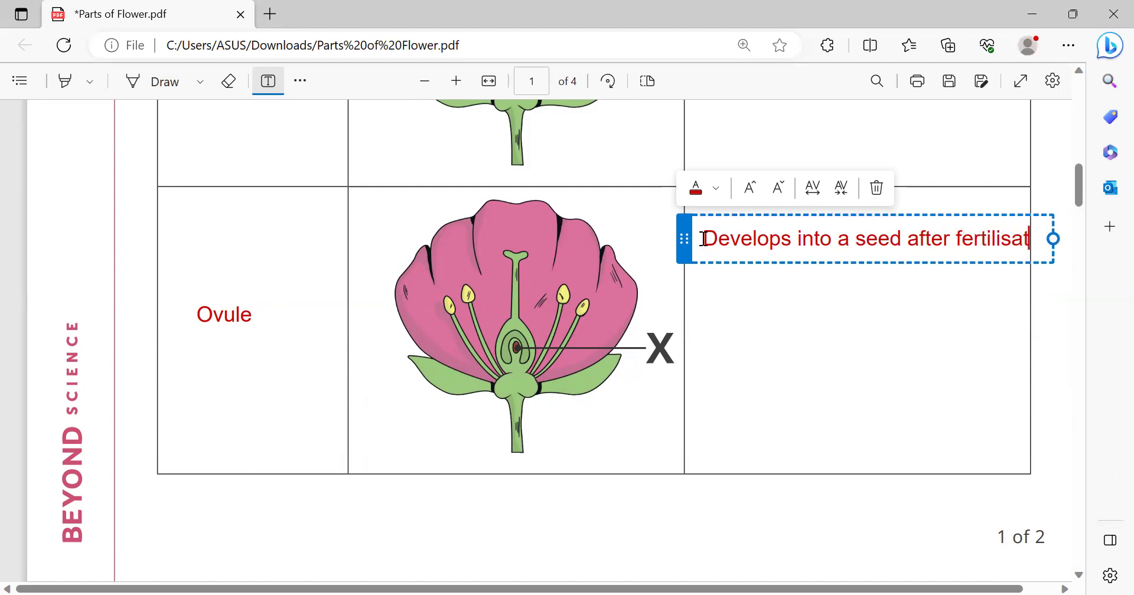
left_click(809, 416)
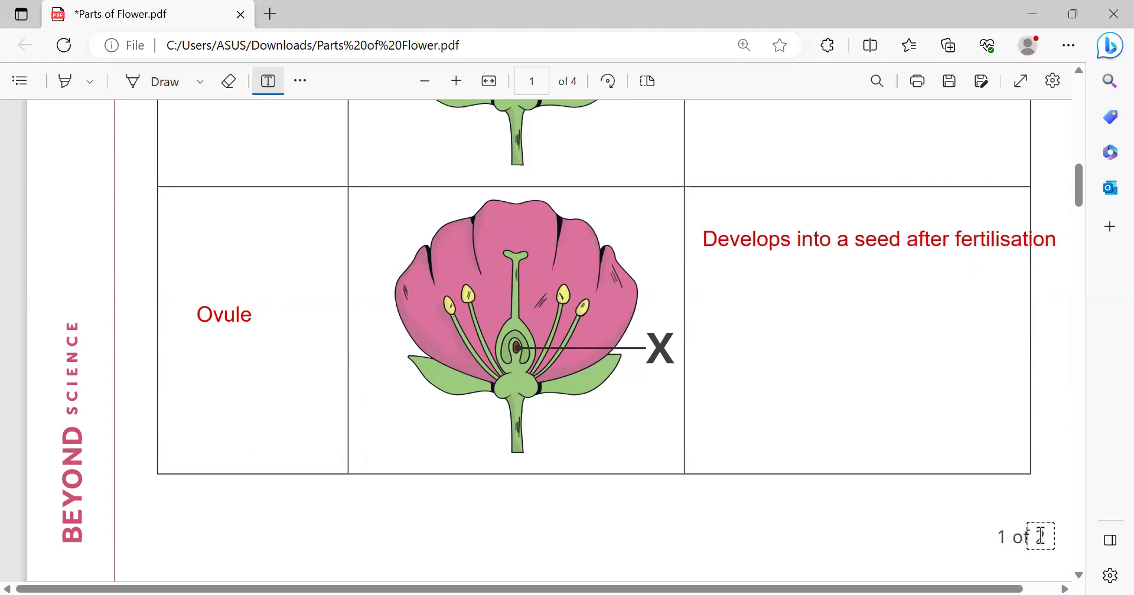
Step: Add the text "Petal" to the Part of a Flower cell of the first row on page 2
left_click(1080, 575)
scroll(1081, 574, "down", 7)
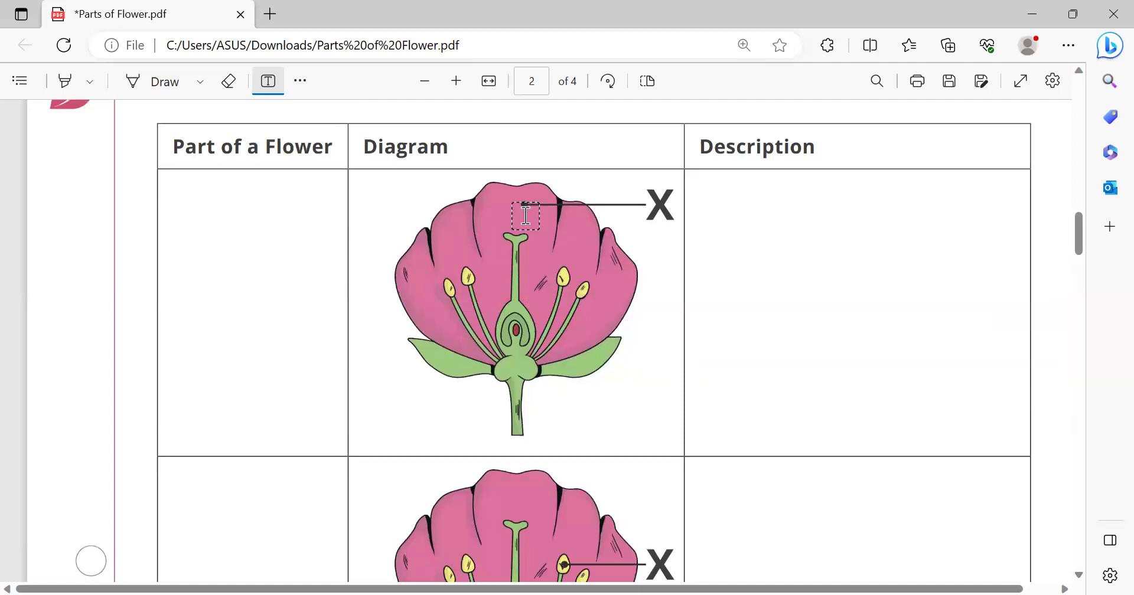
left_click(171, 280)
type("Petal")
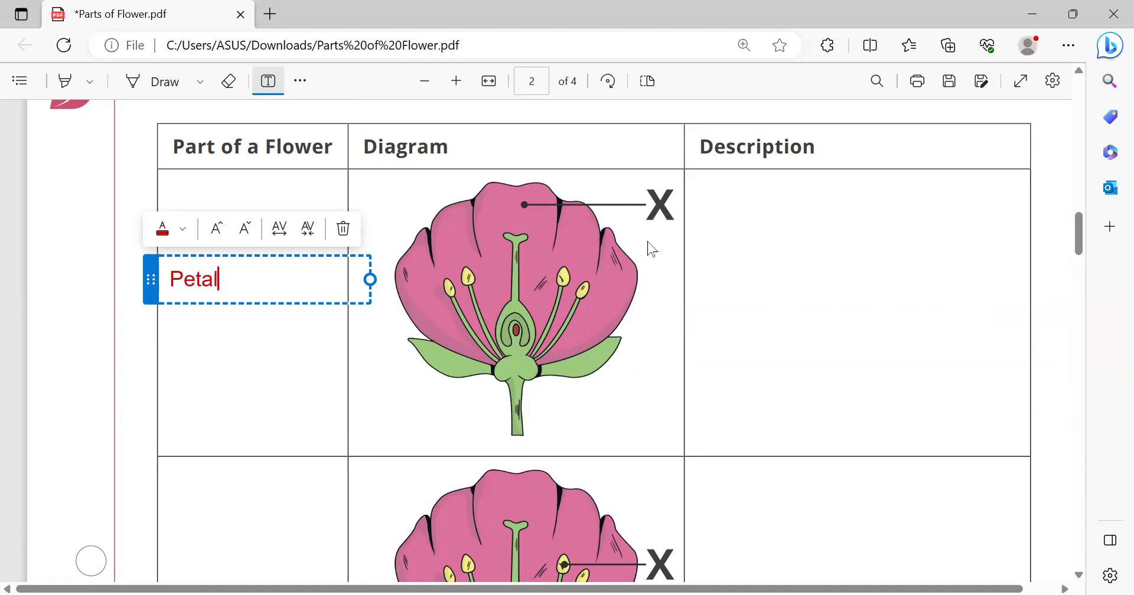
left_click(690, 216)
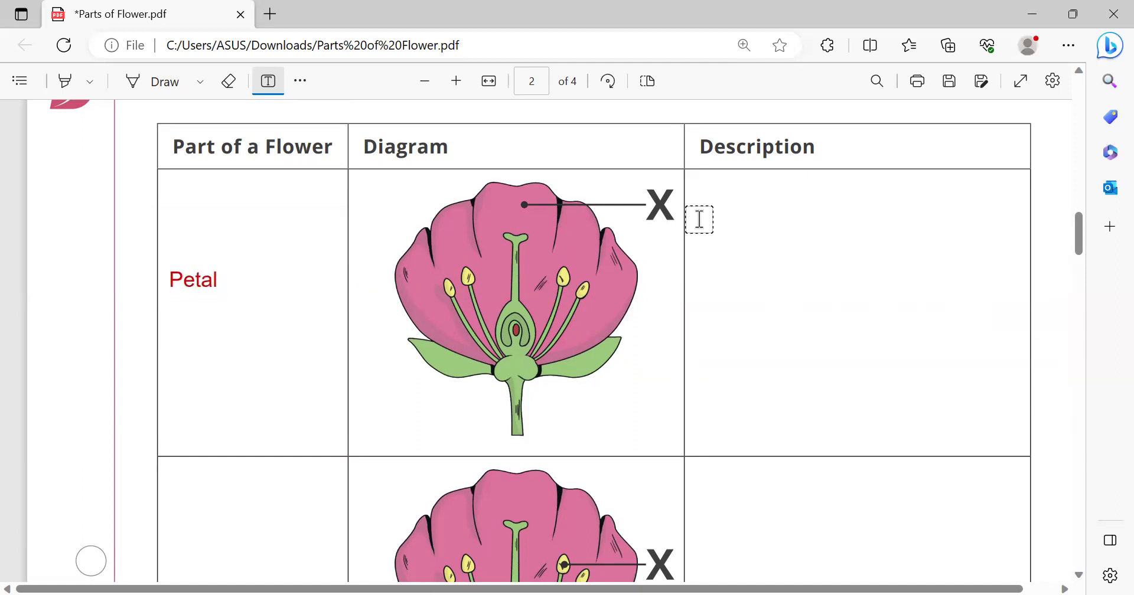
Step: Enter the description for the Petal row on page 2: "May be brightly coloured to attract insects"
left_click(700, 219)
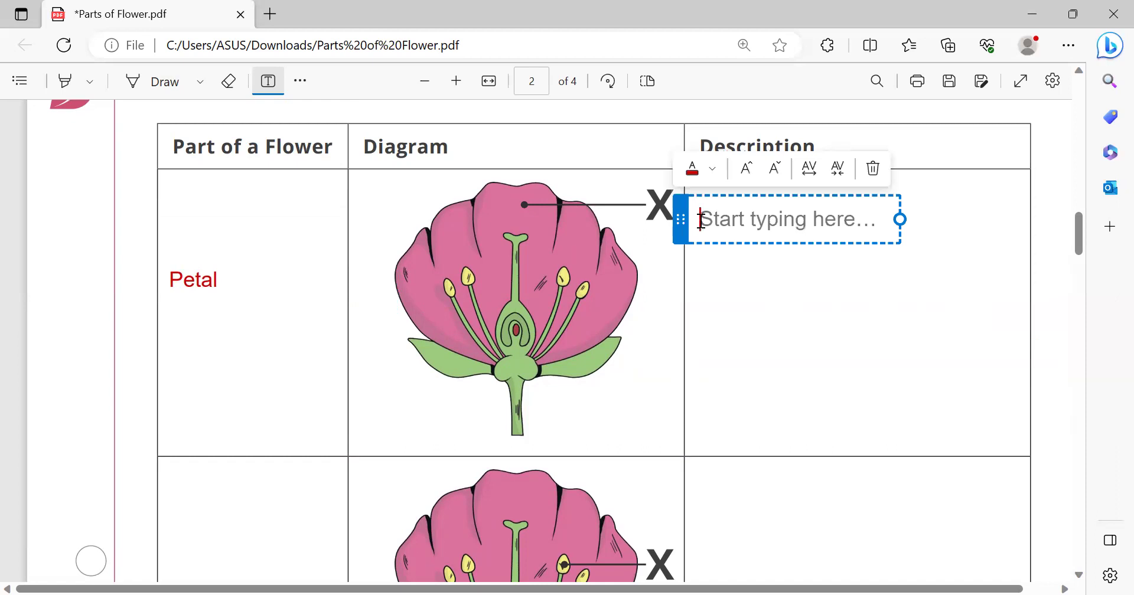
type("May ")
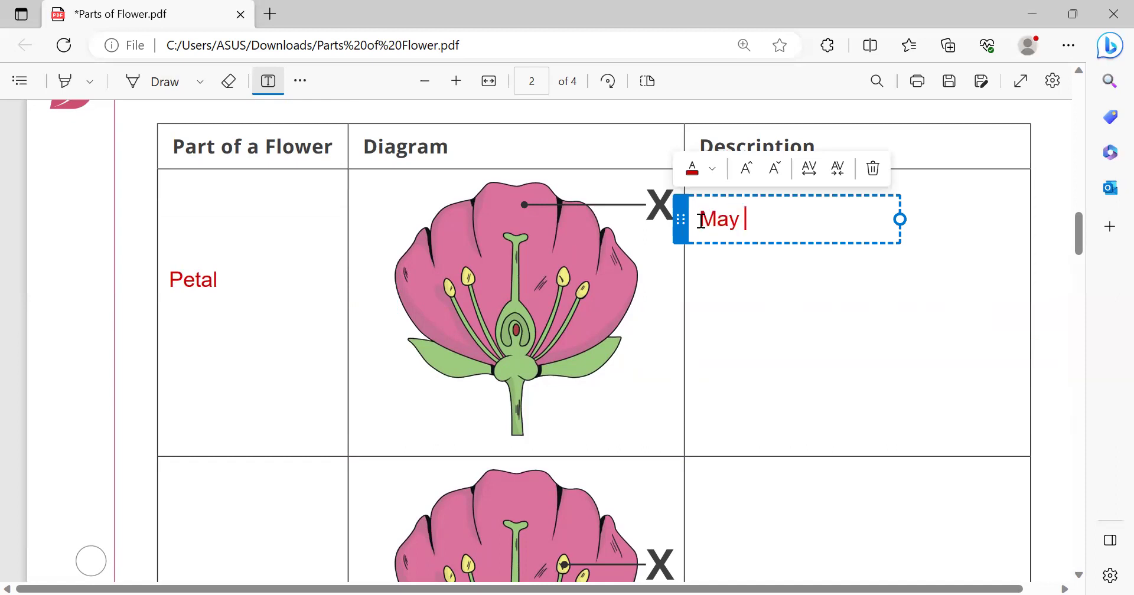
type("be right")
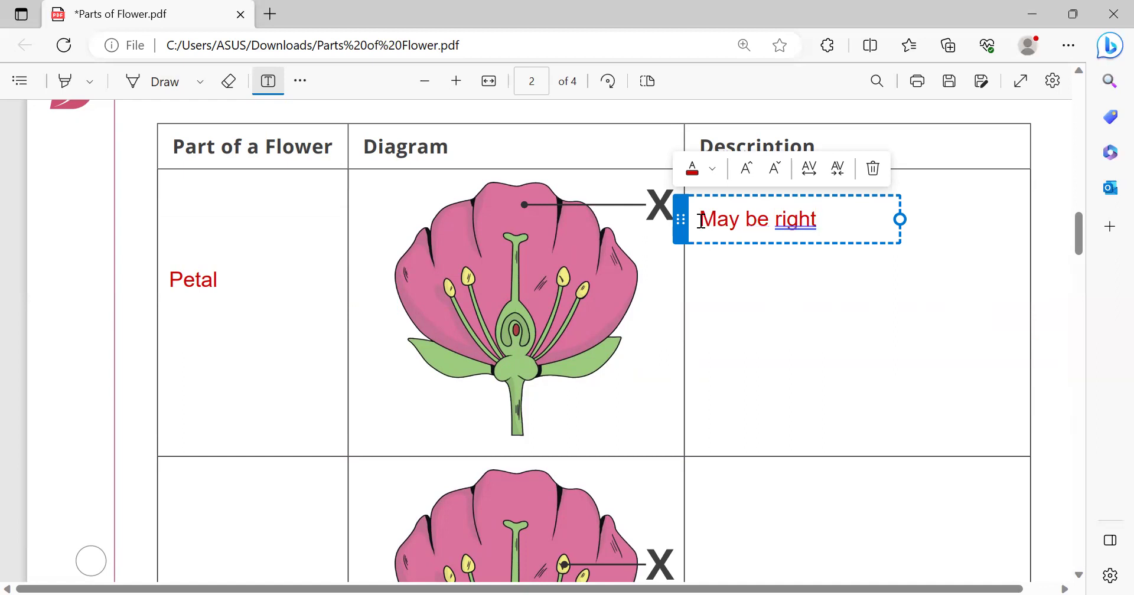
key("BackSpace")
key("BackSpace")
key("BackSpace")
key("BackSpace")
key("BackSpace")
type("brightly")
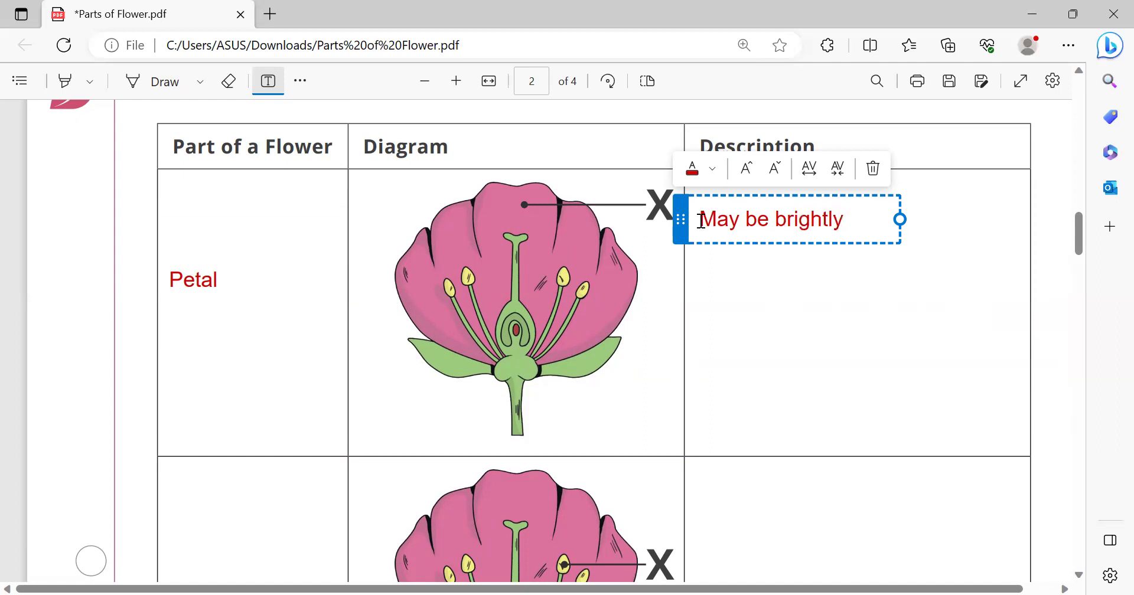
type(" col")
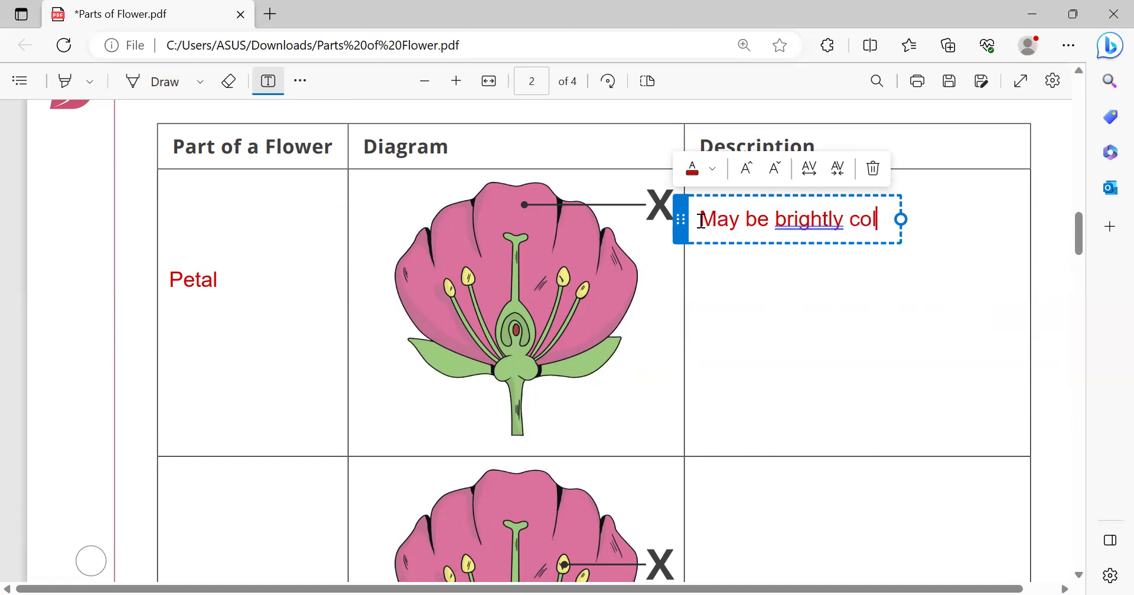
type("oured")
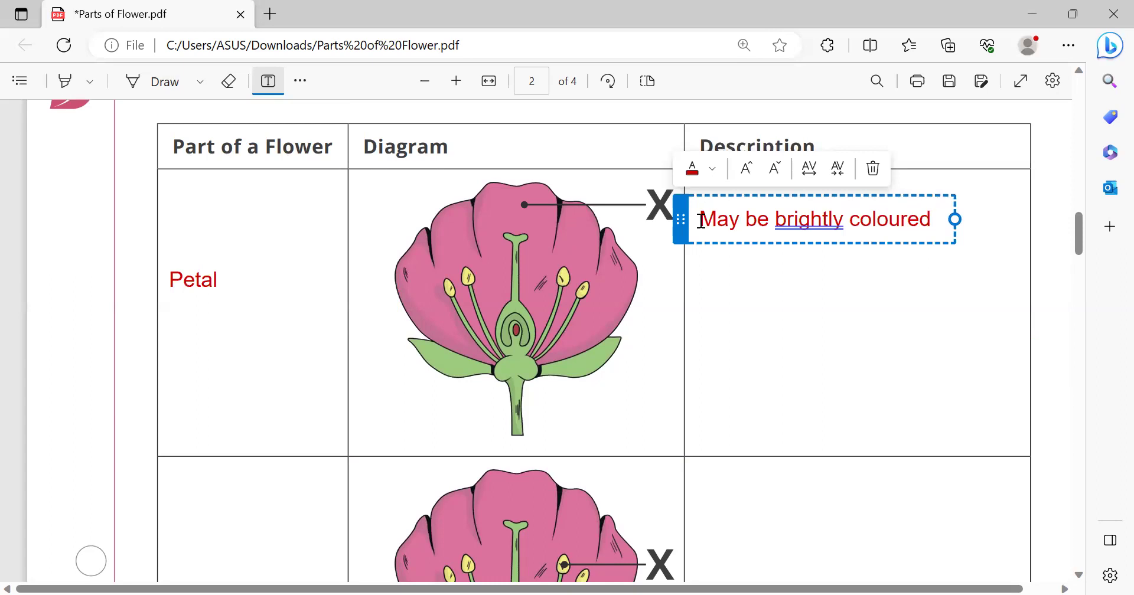
type(" to")
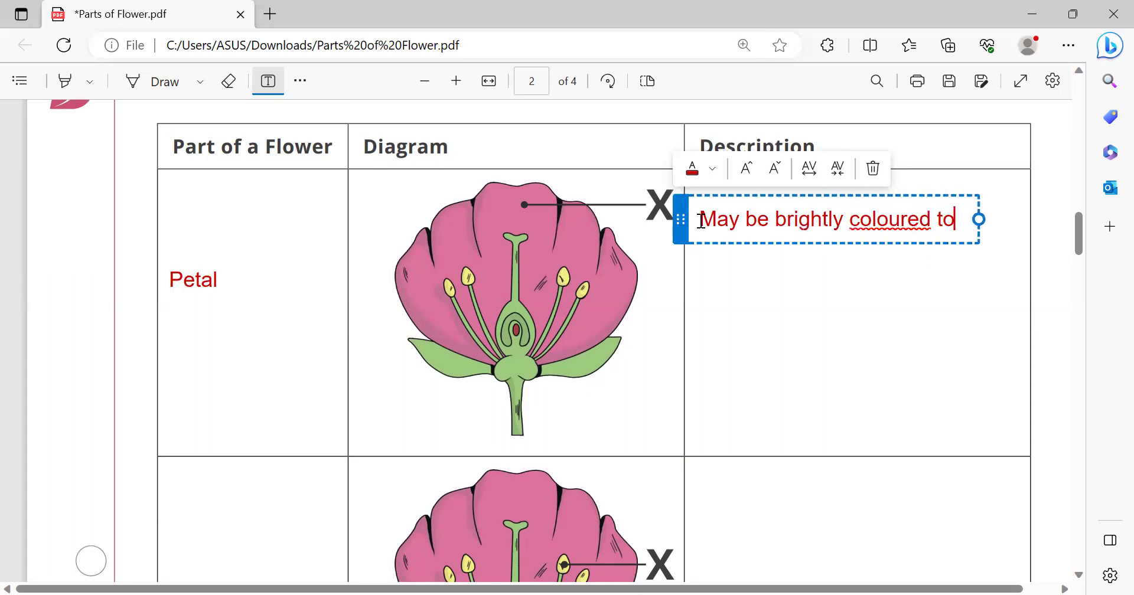
type(" att")
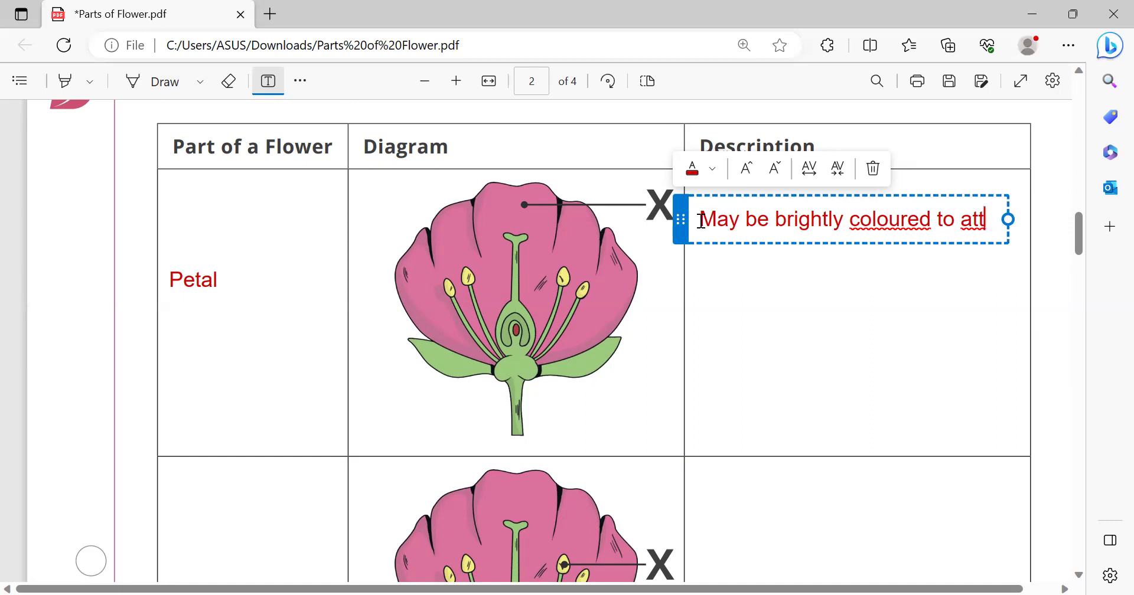
type("ract")
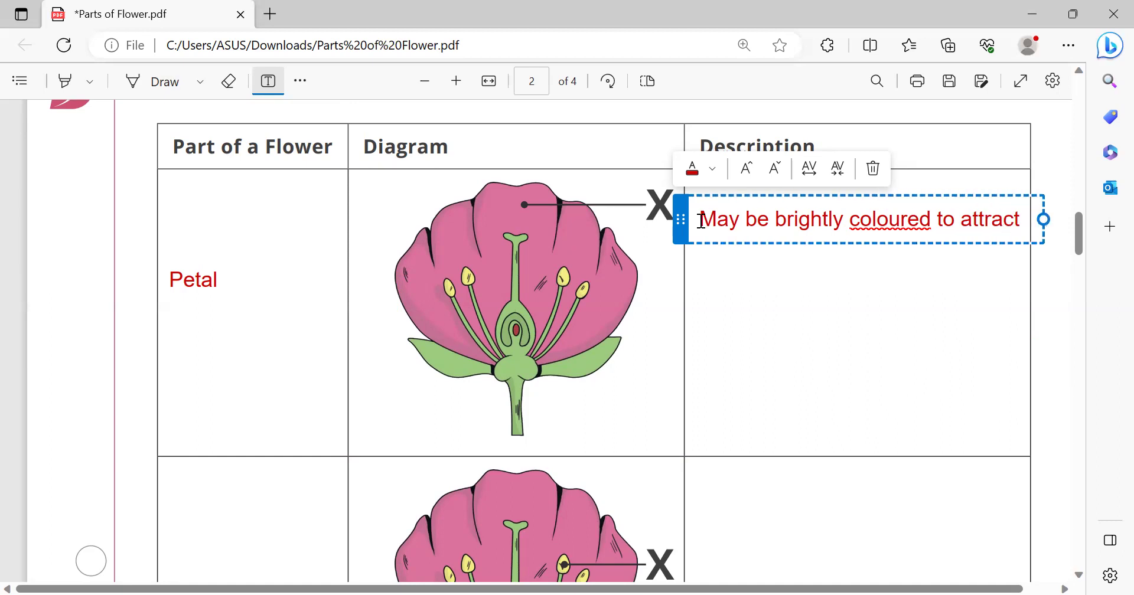
type(" insects")
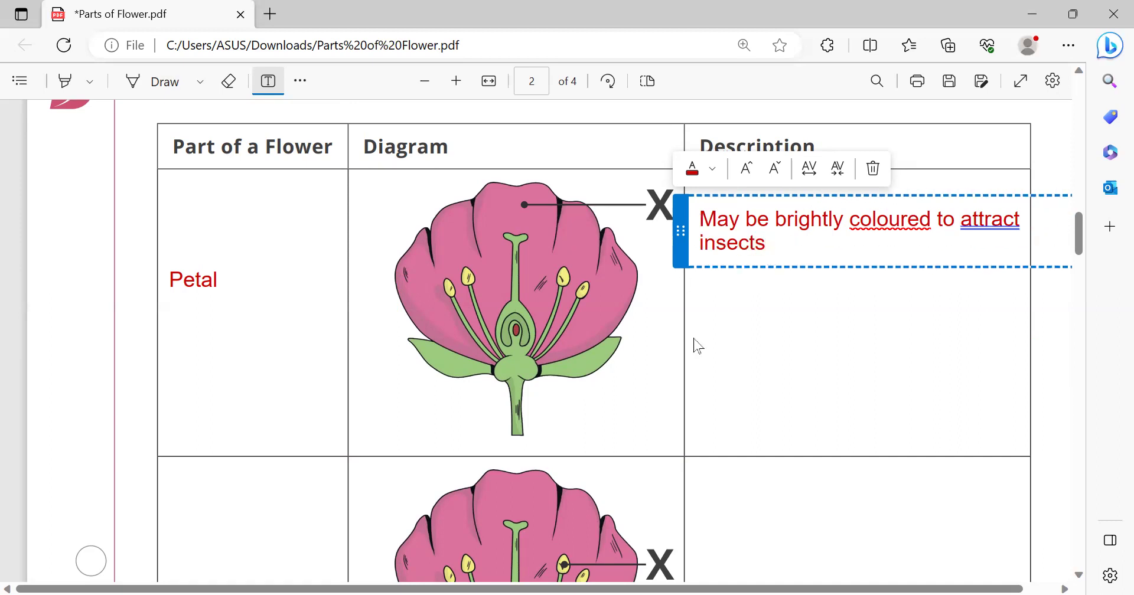
left_click(796, 378)
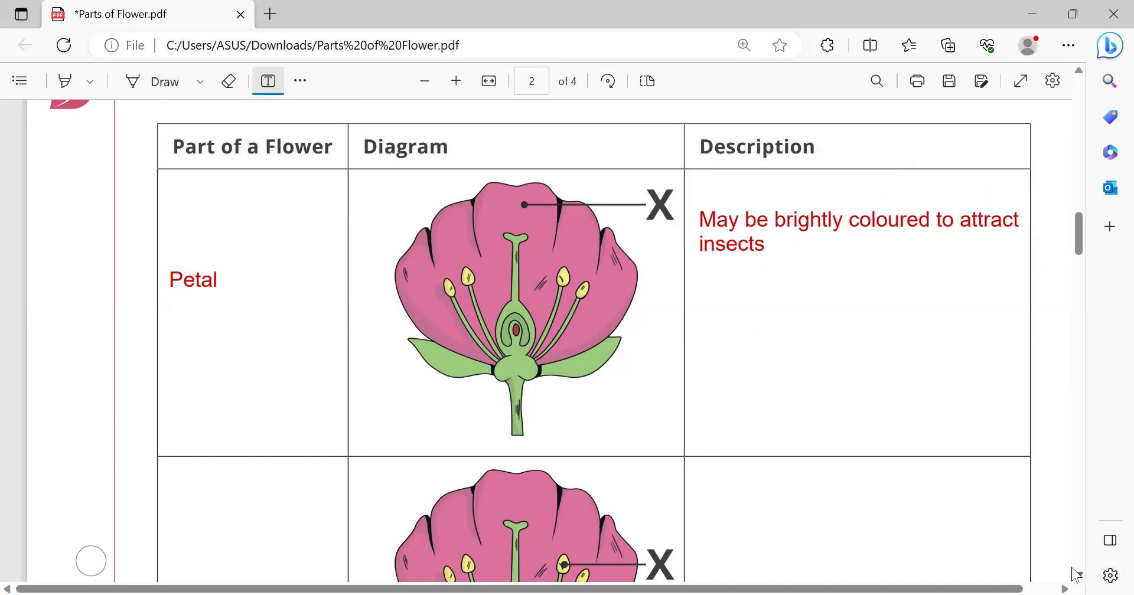
Step: Add the text "Anther" to the Part of a Flower cell of the second row on page 2
scroll(1077, 575, "down", 4)
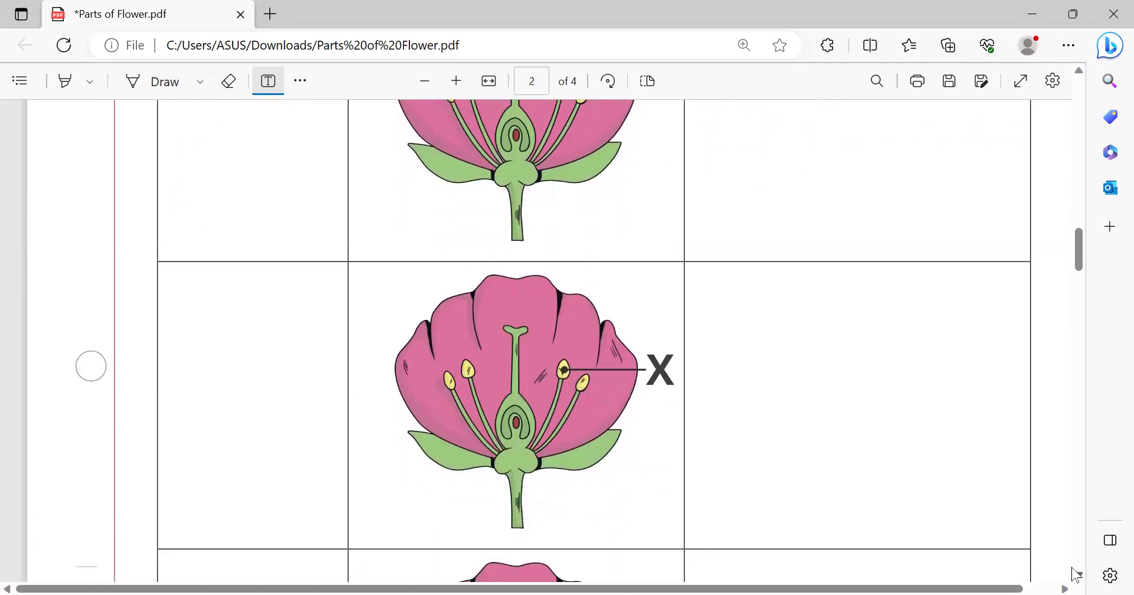
scroll(1077, 575, "down", 1)
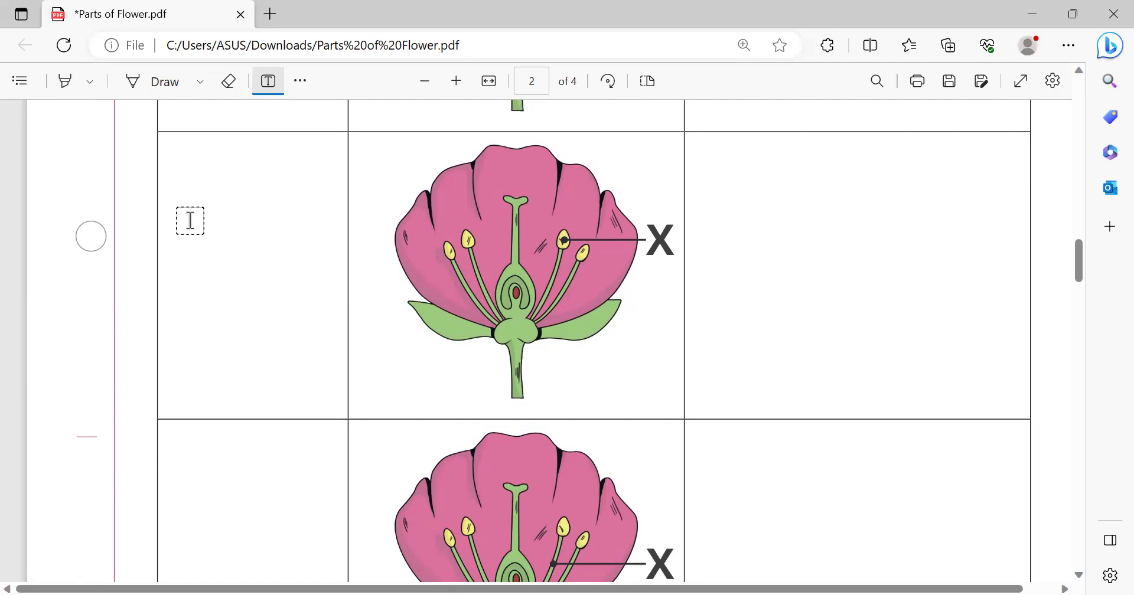
left_click(175, 224)
type("Anther")
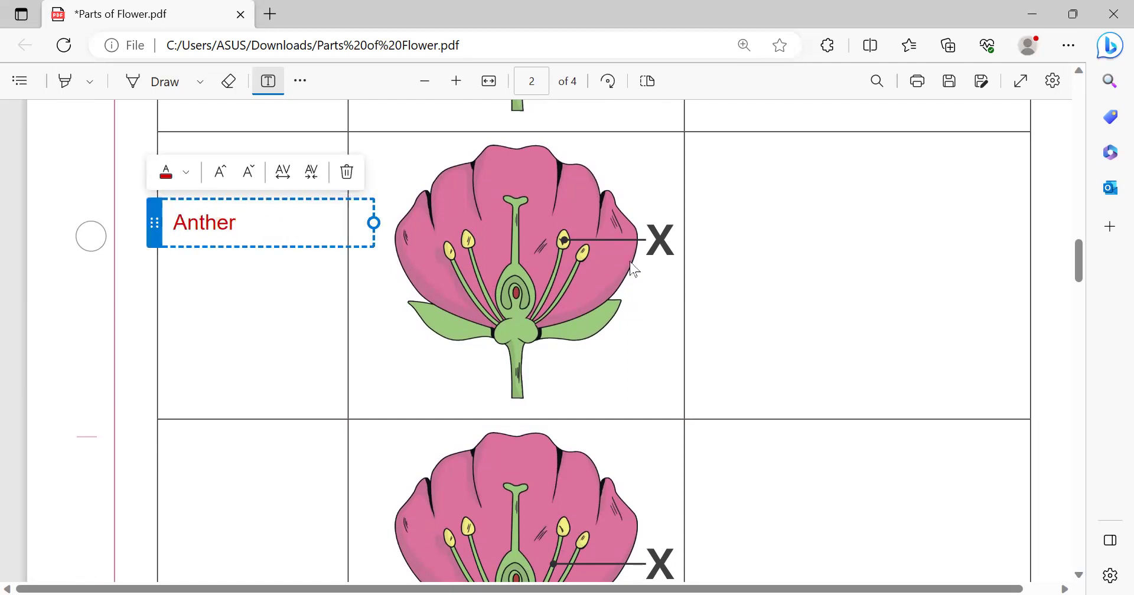
left_click(688, 181)
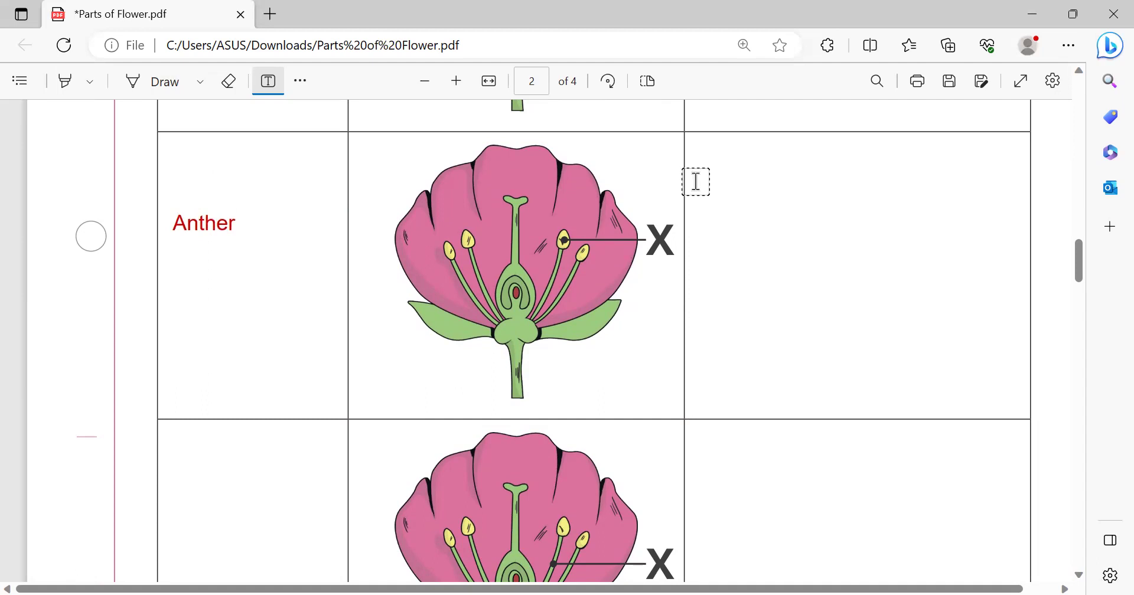
Step: Enter the description for the Anther row: "Produces male sex cells (pollen grains)"
left_click(697, 183)
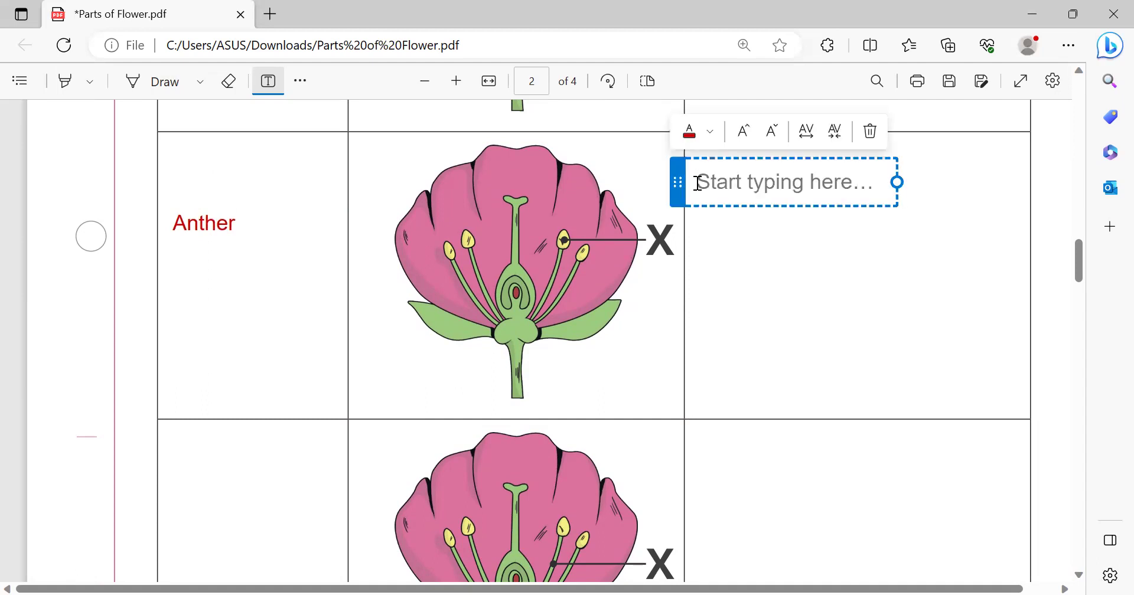
type("Produces")
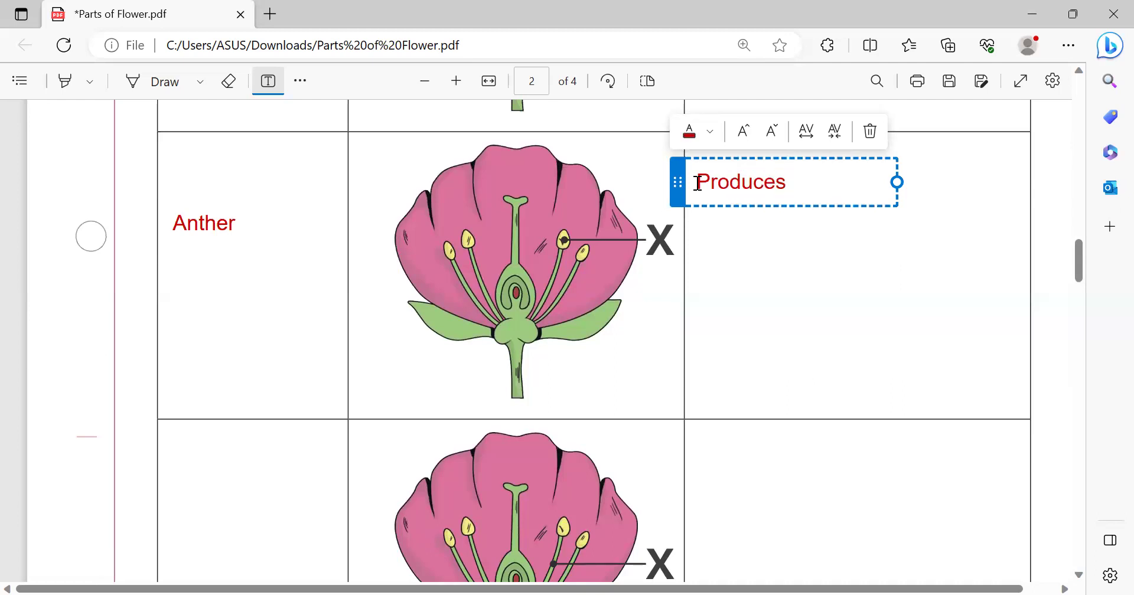
type(" male se")
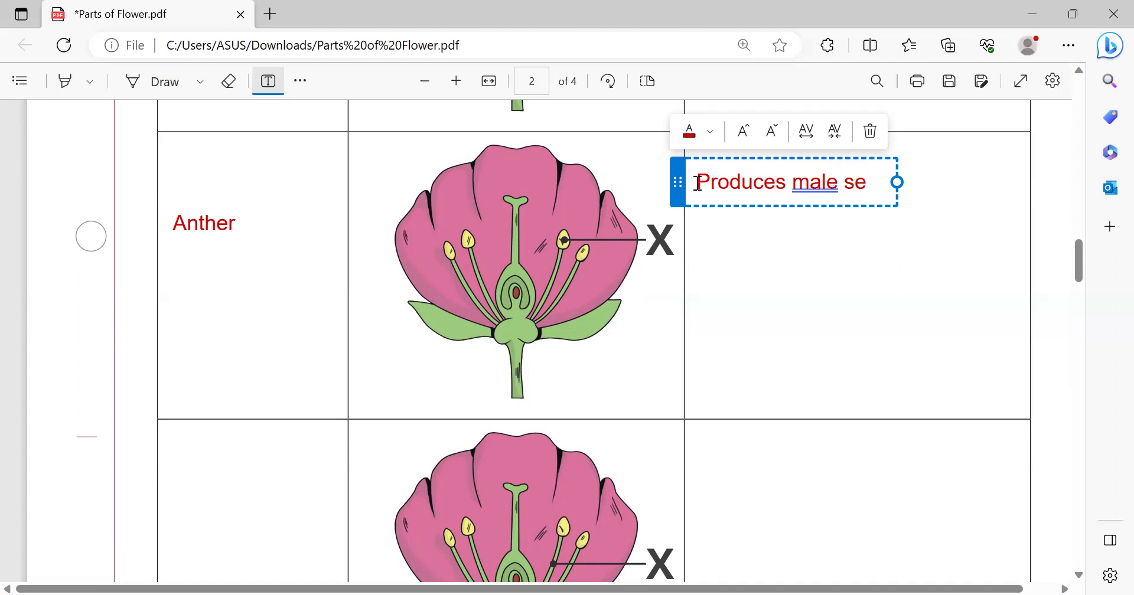
type("x")
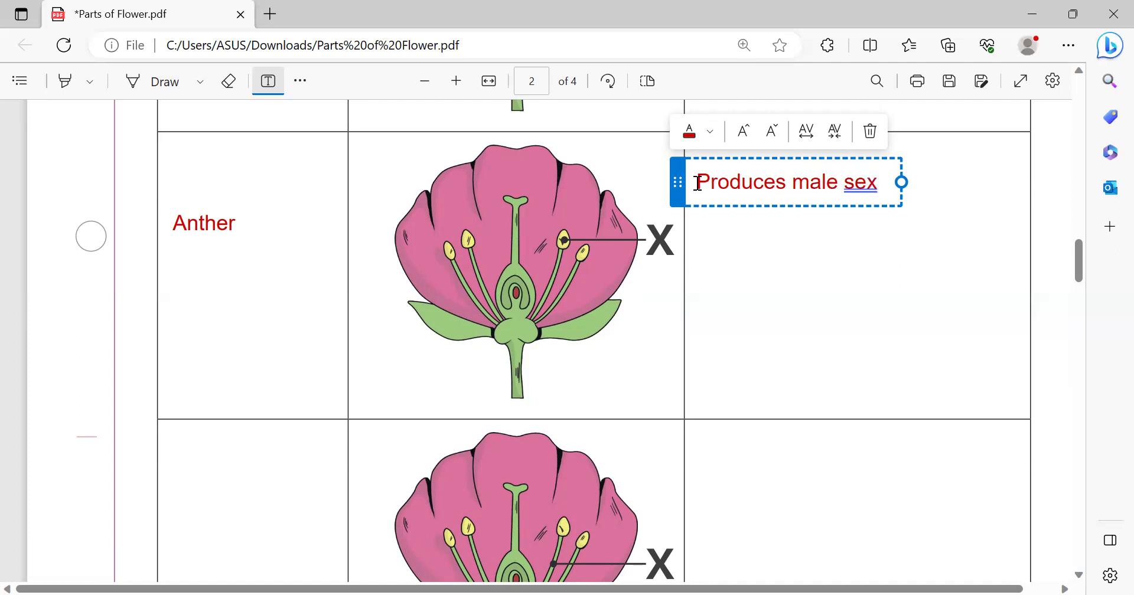
type(" cell")
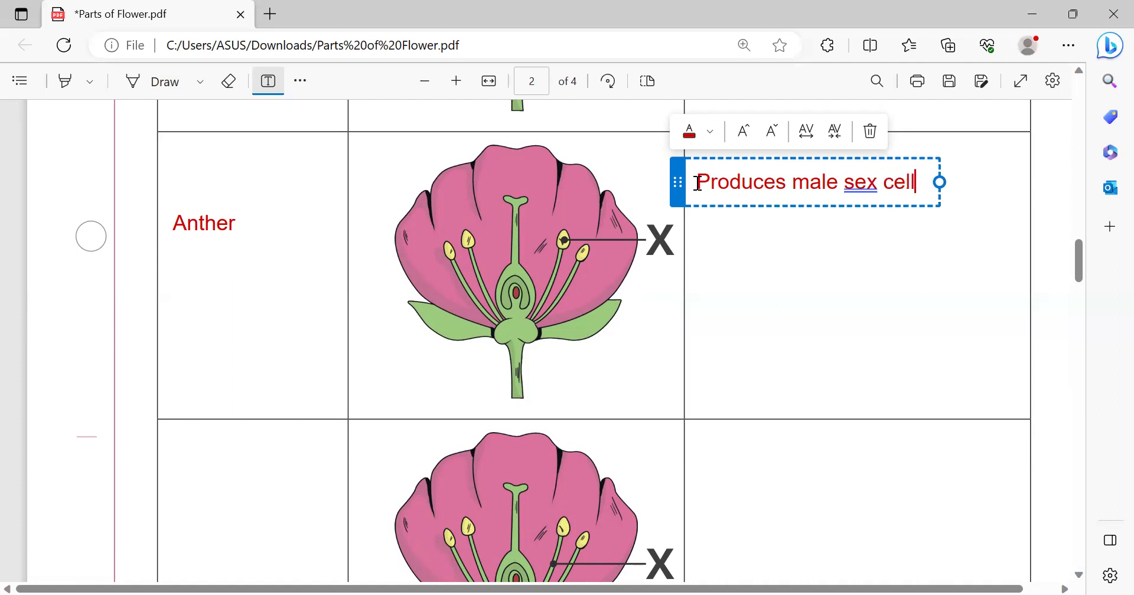
type("s")
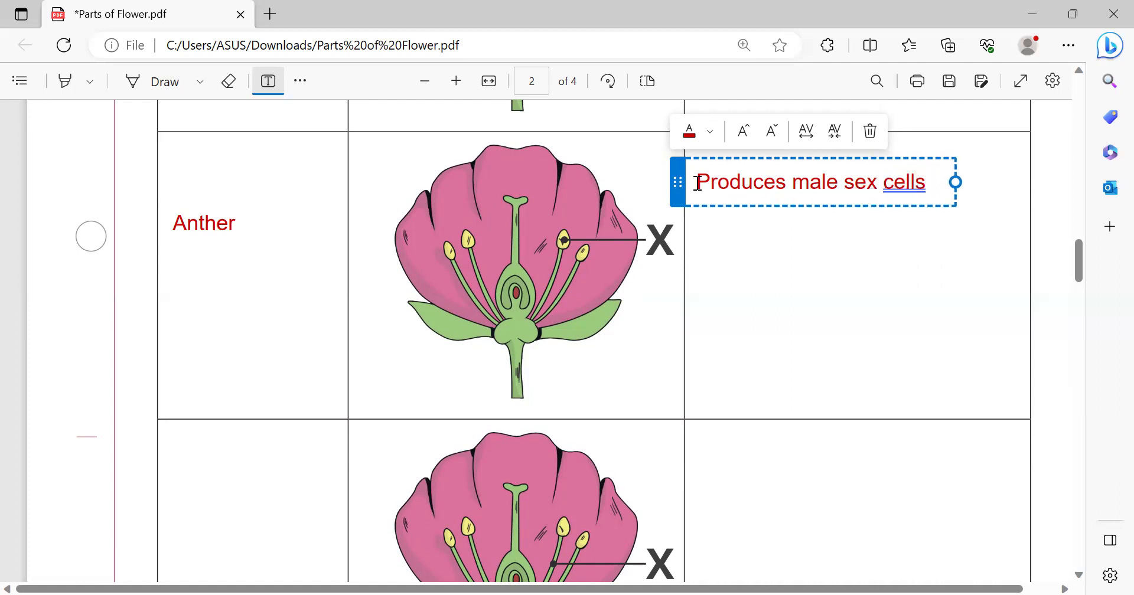
type(" (po")
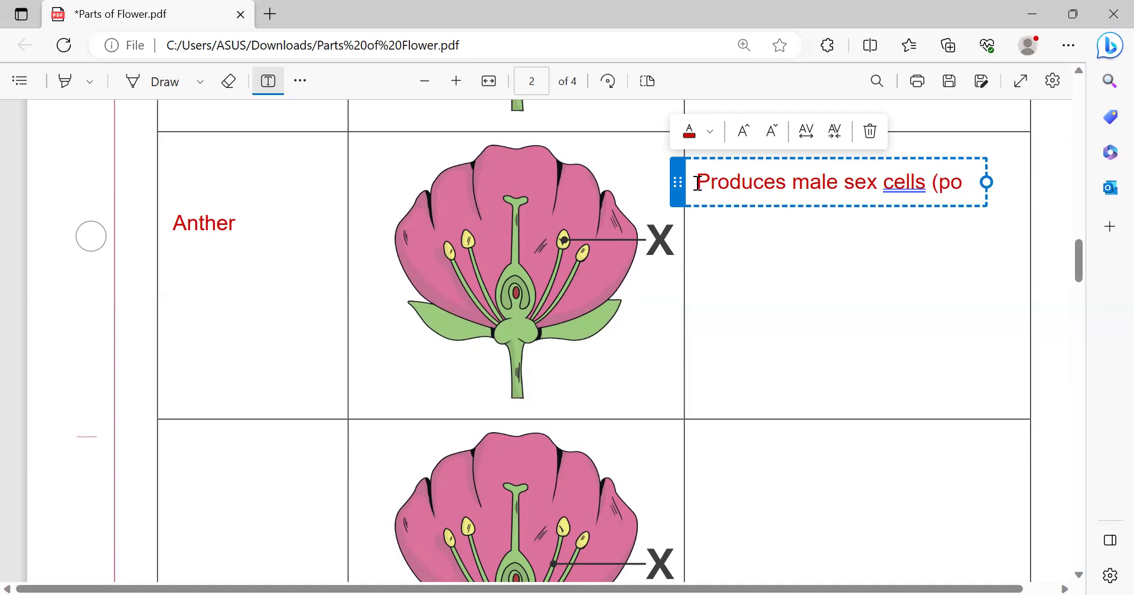
type("llen g")
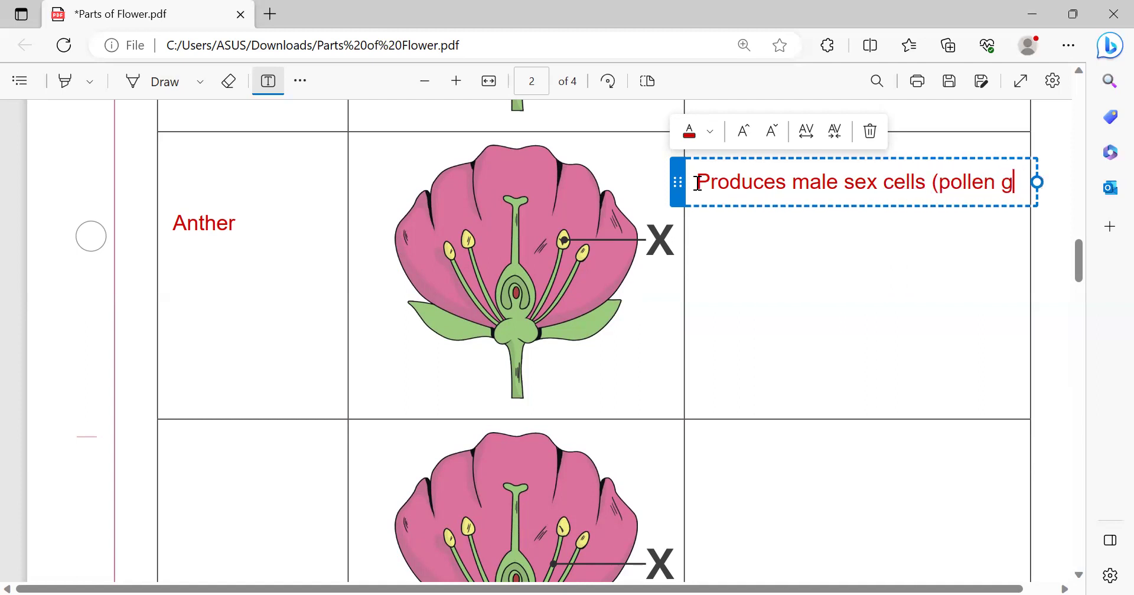
type("rain")
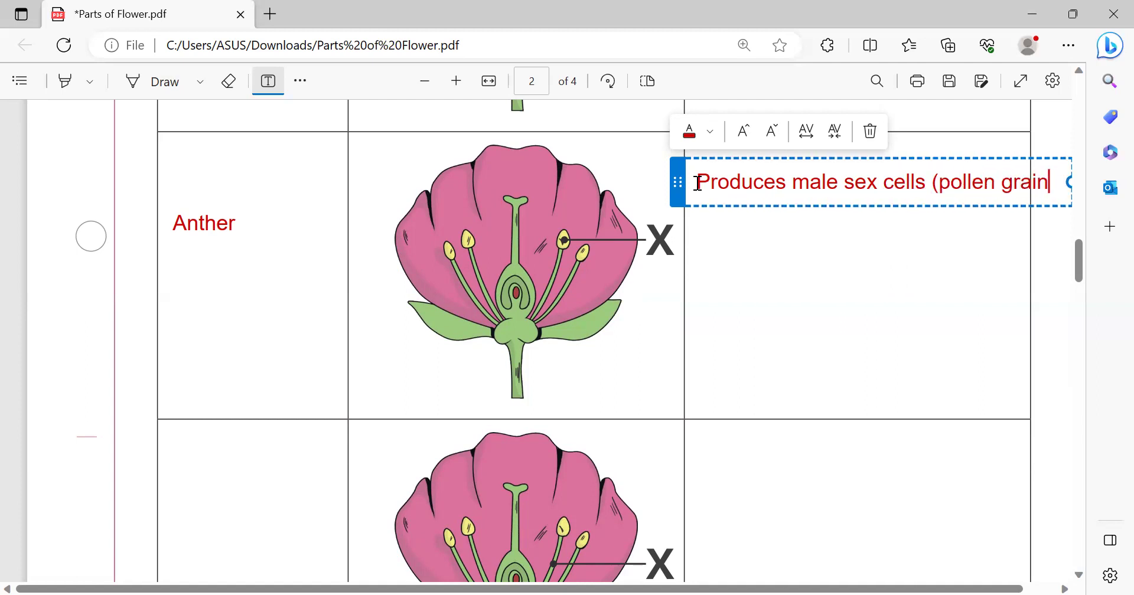
type("s")
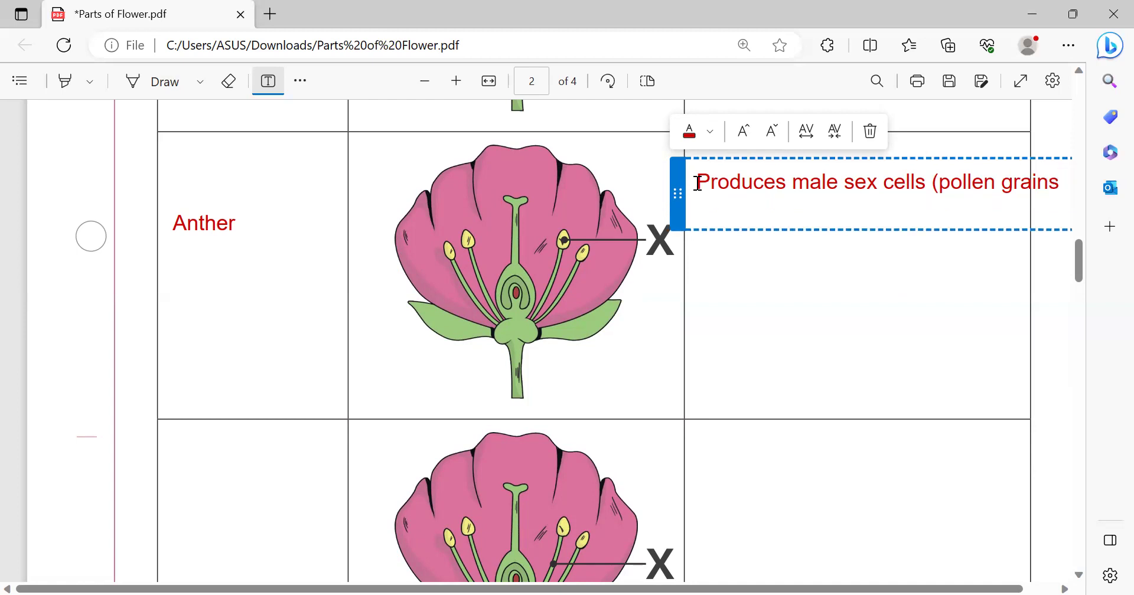
type(")")
left_click(784, 447)
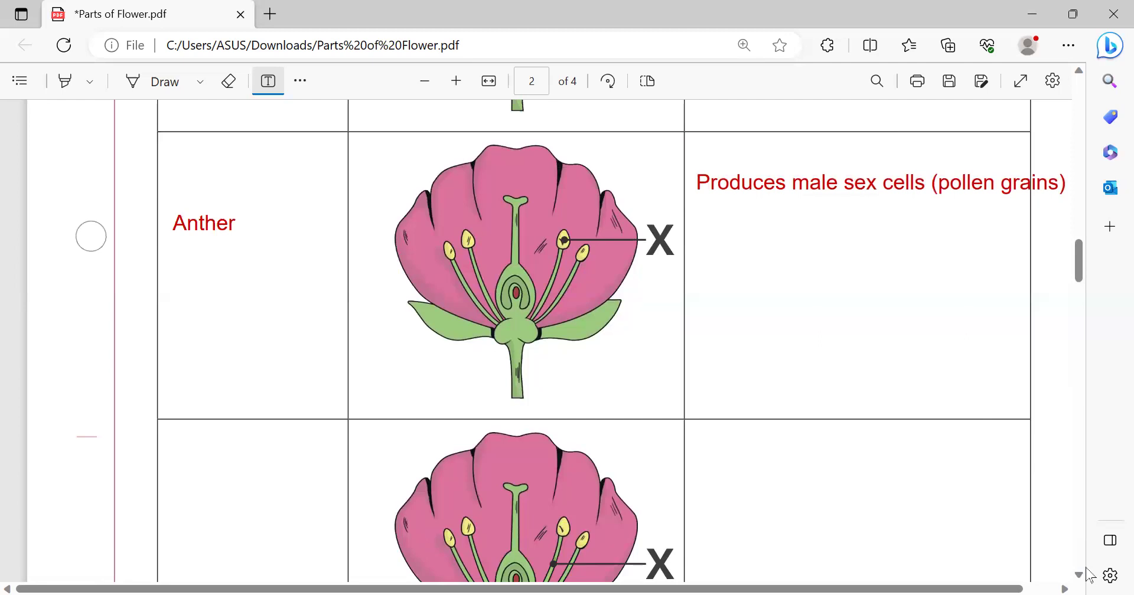
Step: Add the text "Filament" to the Part of a Flower cell of the third row on page 2
scroll(1085, 570, "down", 4)
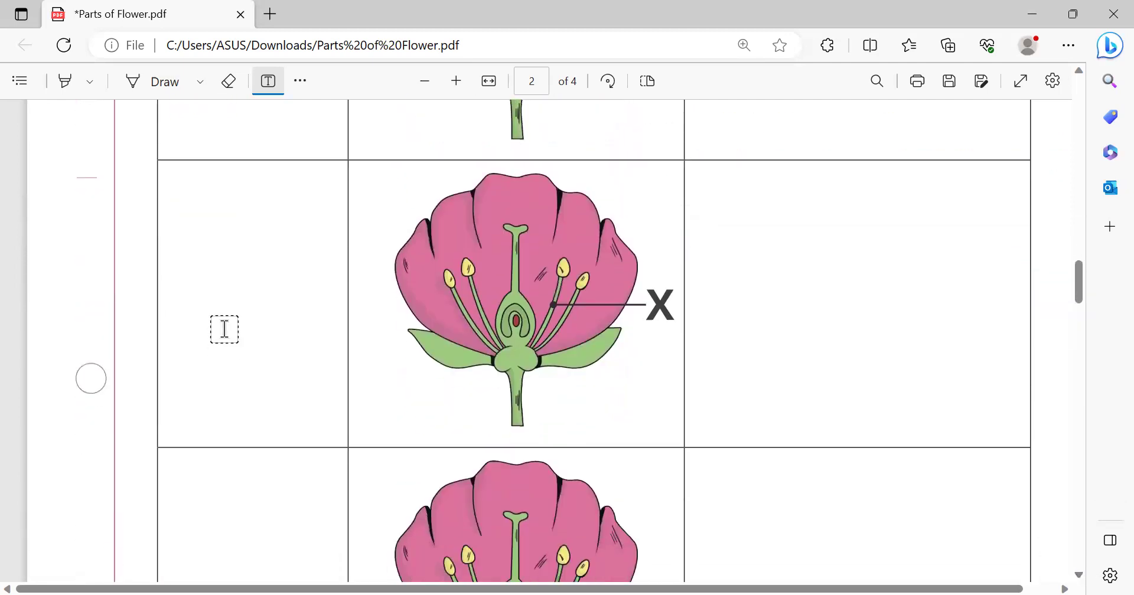
left_click(189, 270)
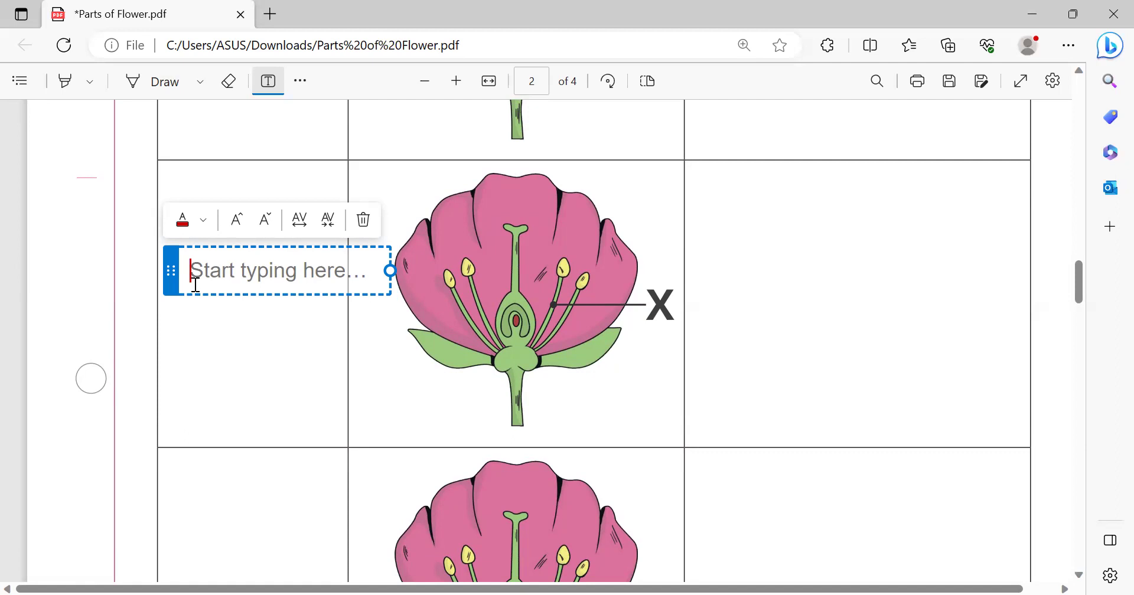
type("Filament")
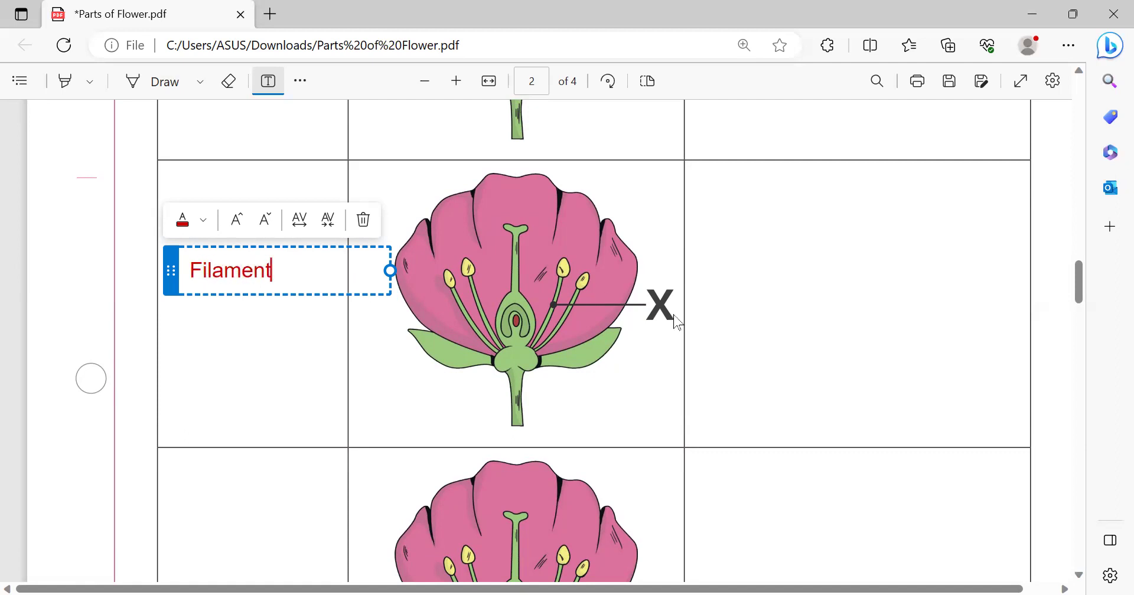
left_click(721, 260)
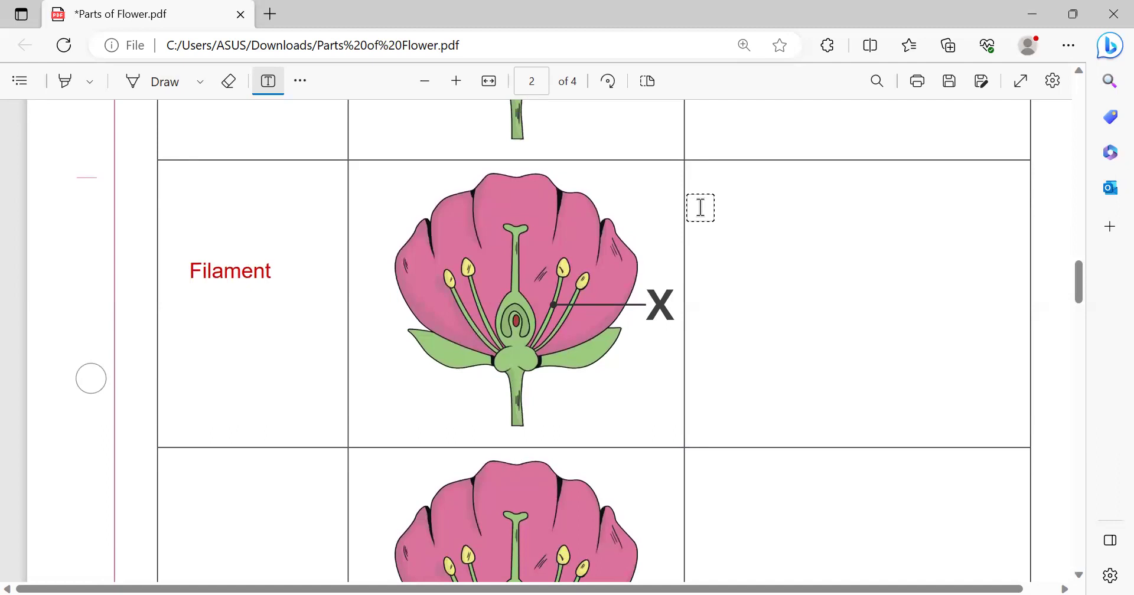
Step: Enter the description for the Filament row: "a Stalk-like structure that supports the anther"
left_click(703, 208)
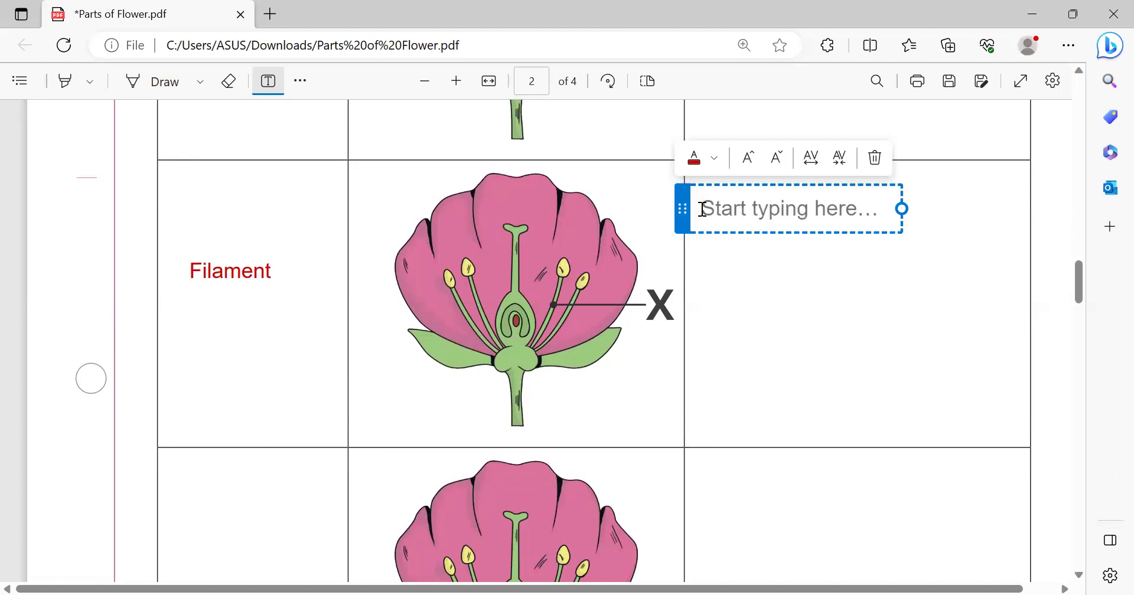
type("a")
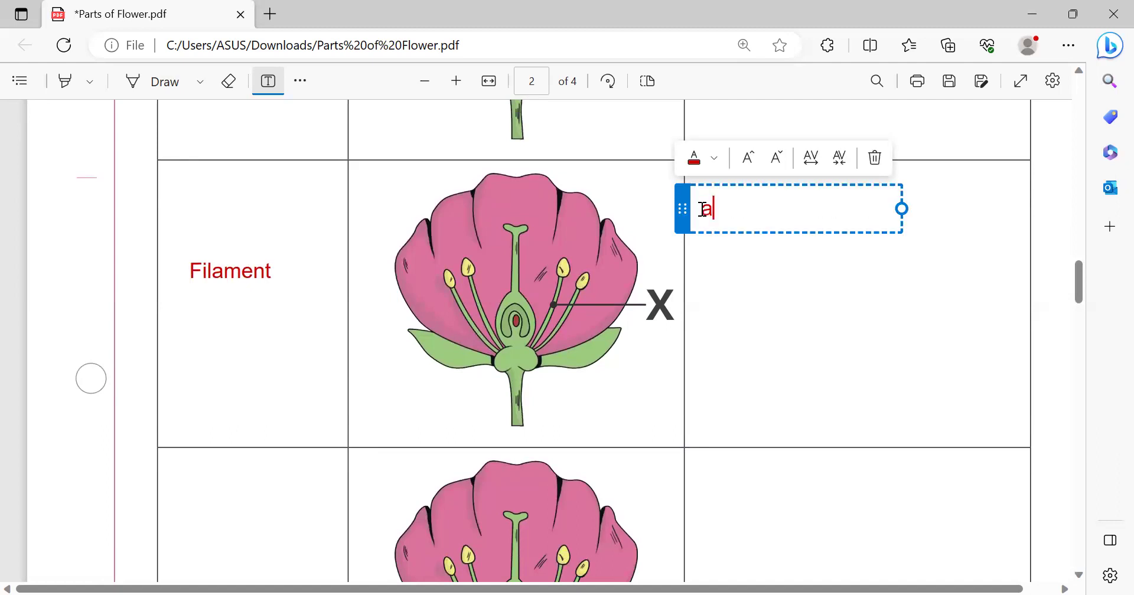
type(" Stalk-")
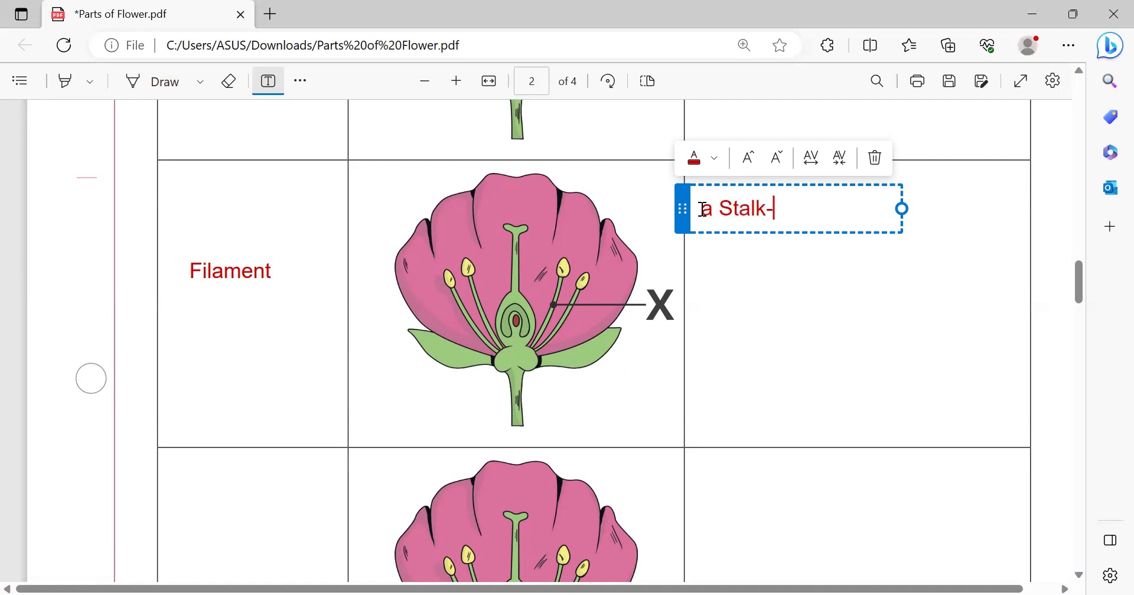
type("like structu")
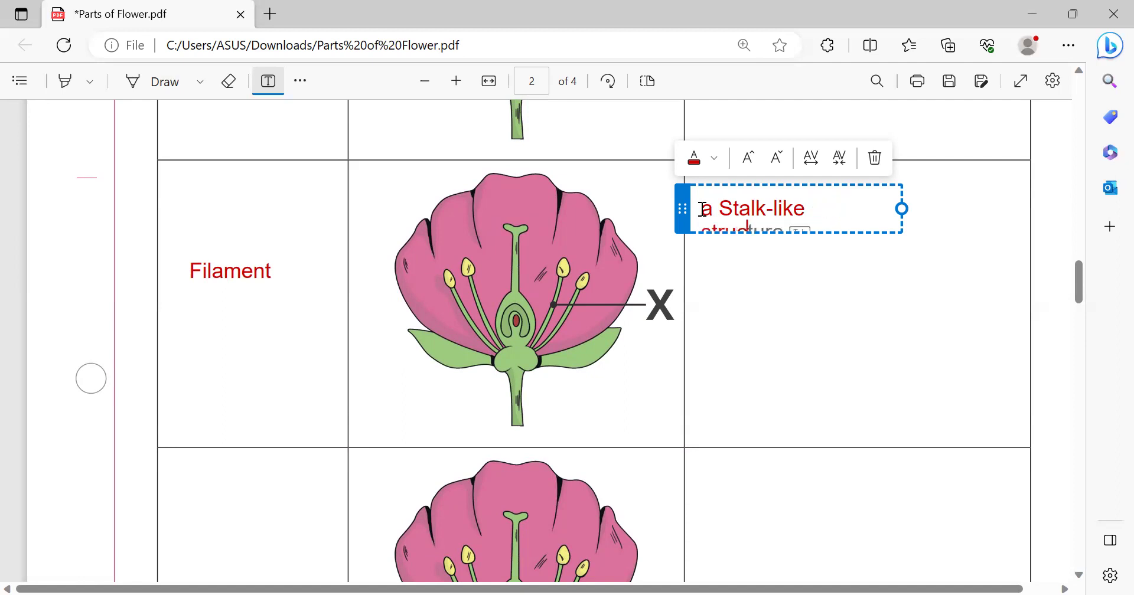
type("re ")
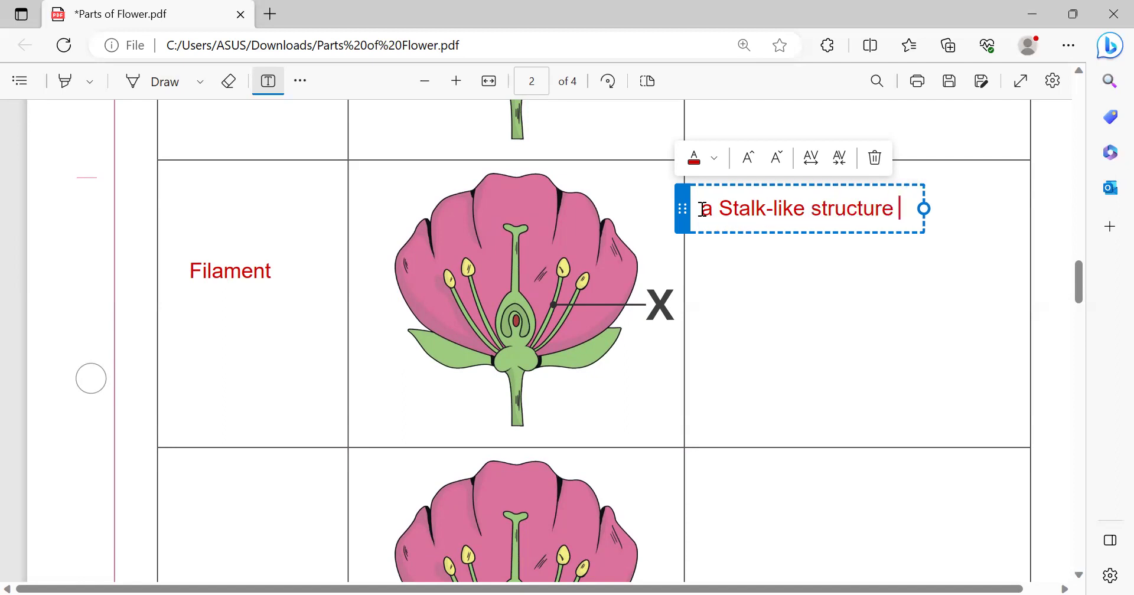
type("that s")
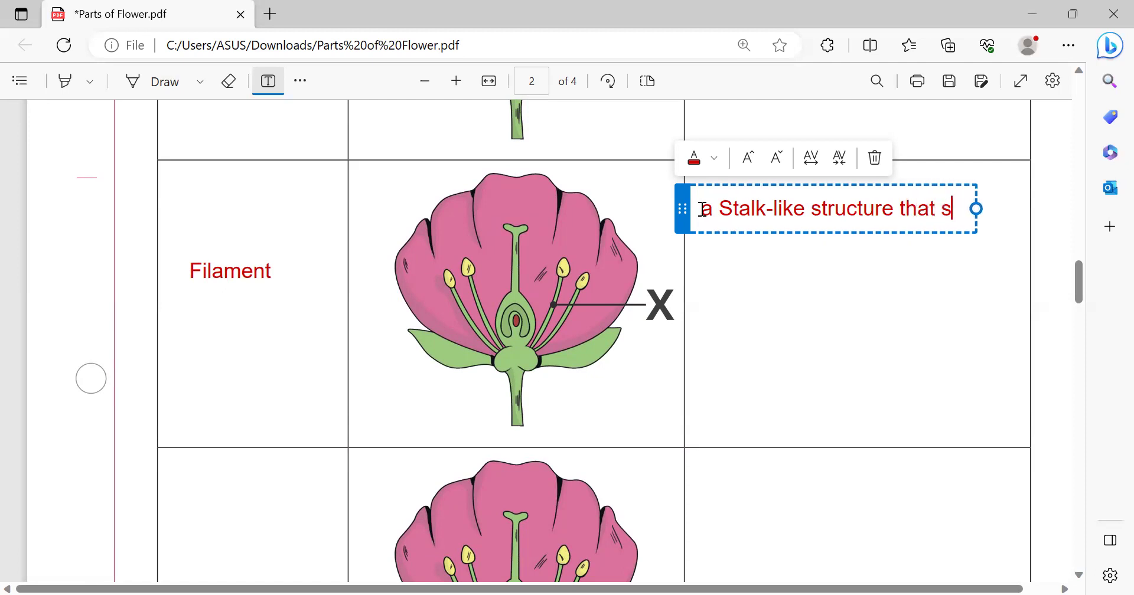
type("upport")
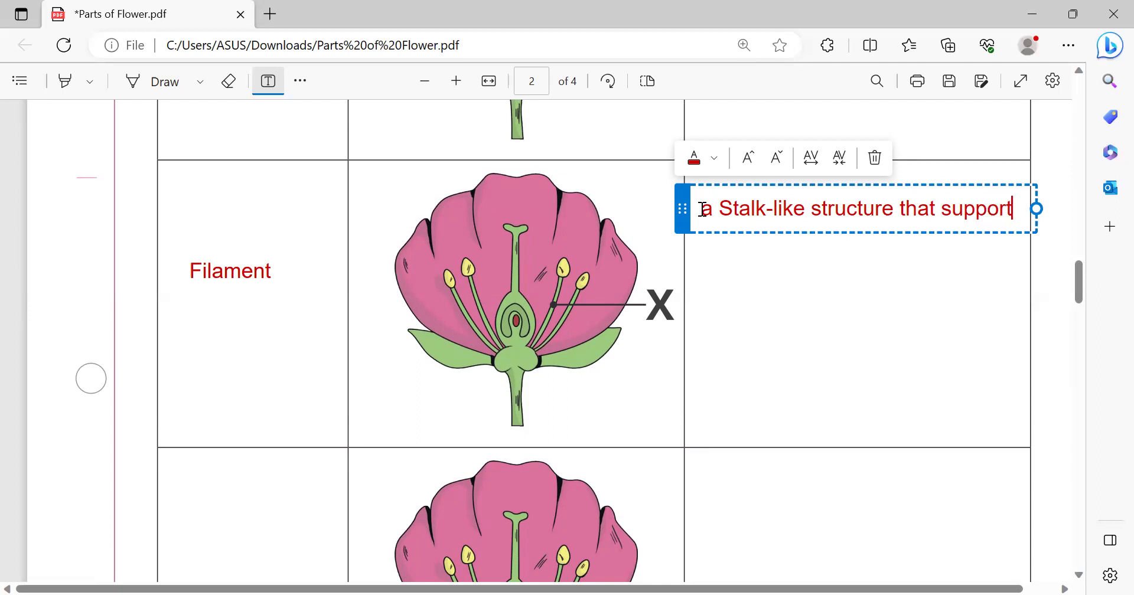
type("s")
type(" the")
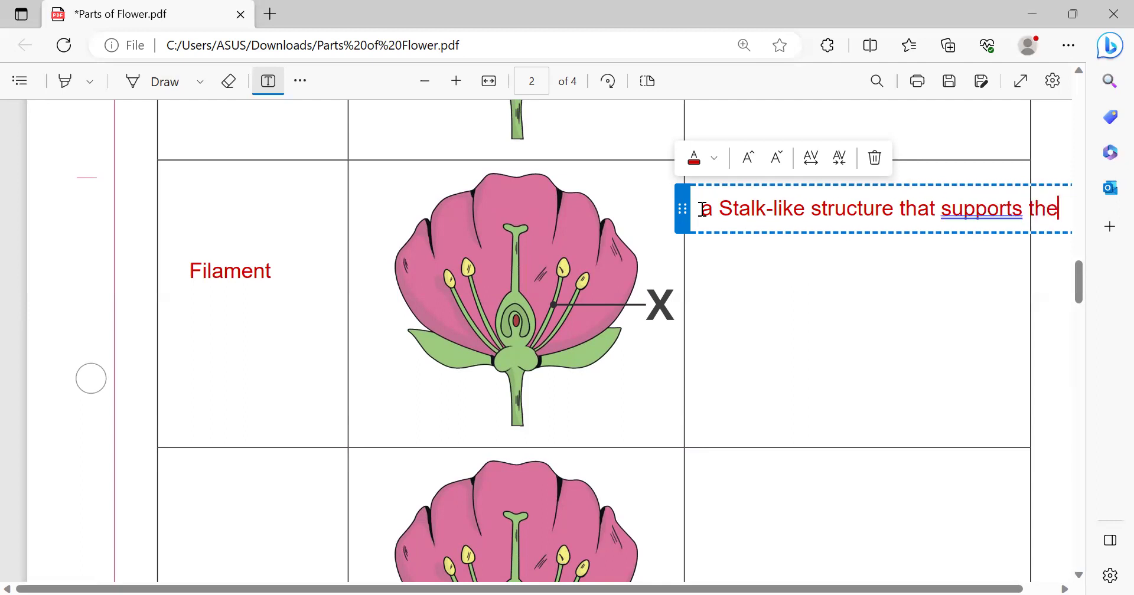
type(" anther")
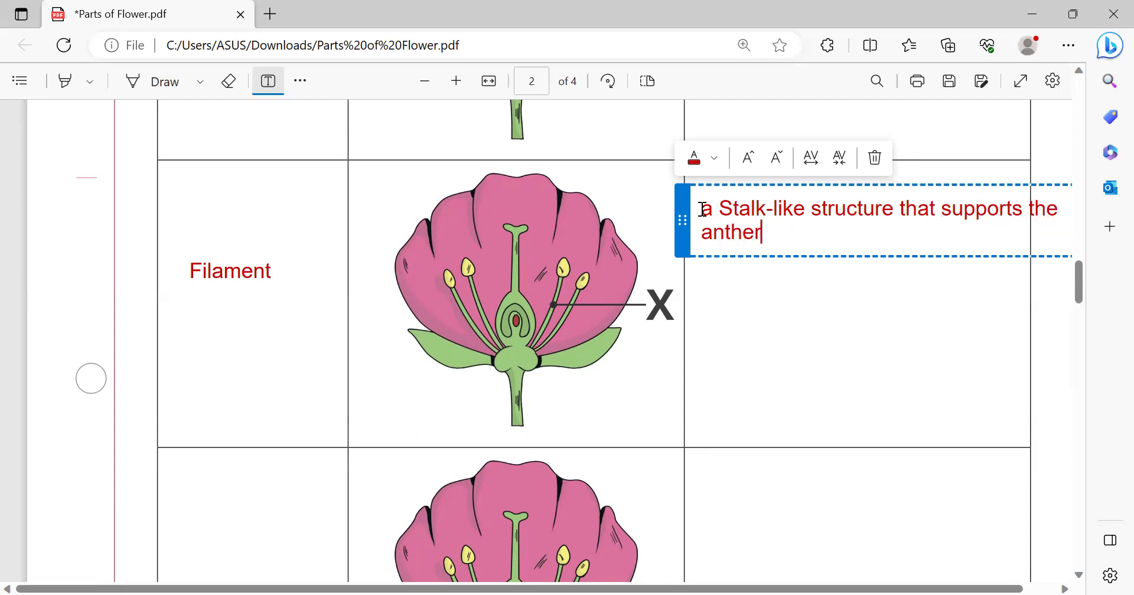
left_click(822, 389)
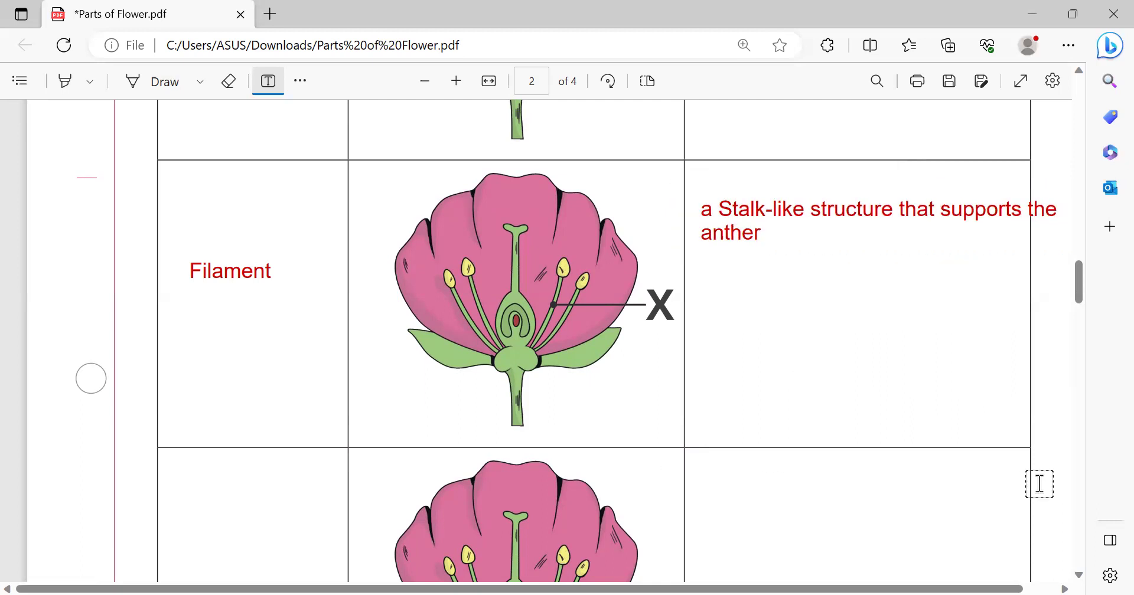
Step: Add the text "Sepal" to the Part of a Flower cell of the last row on page 2
left_click(1079, 574)
left_click(1083, 574)
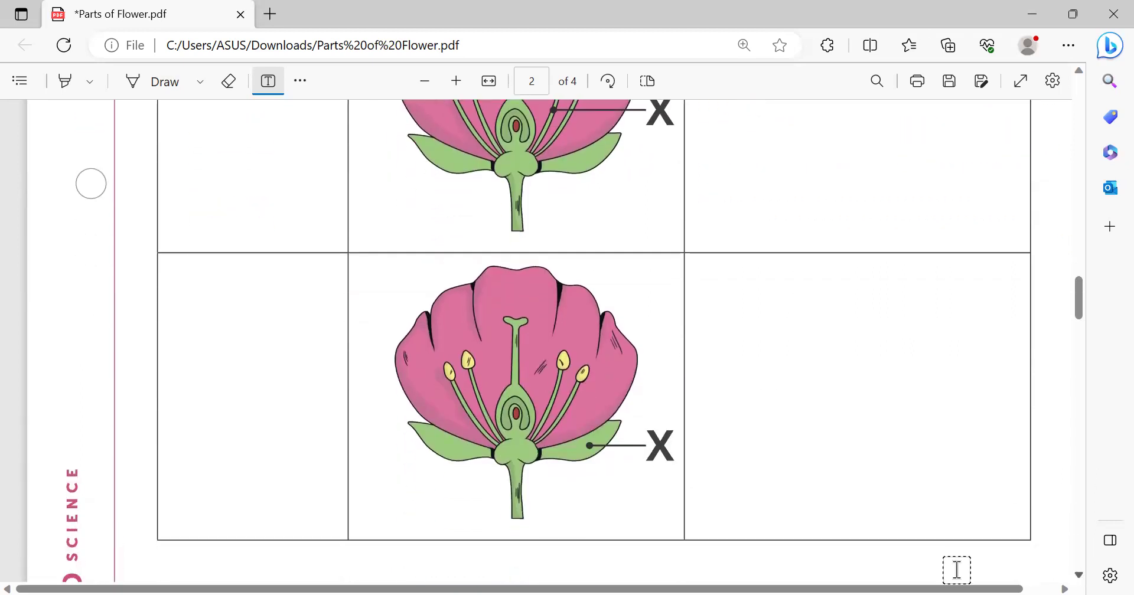
left_click(180, 366)
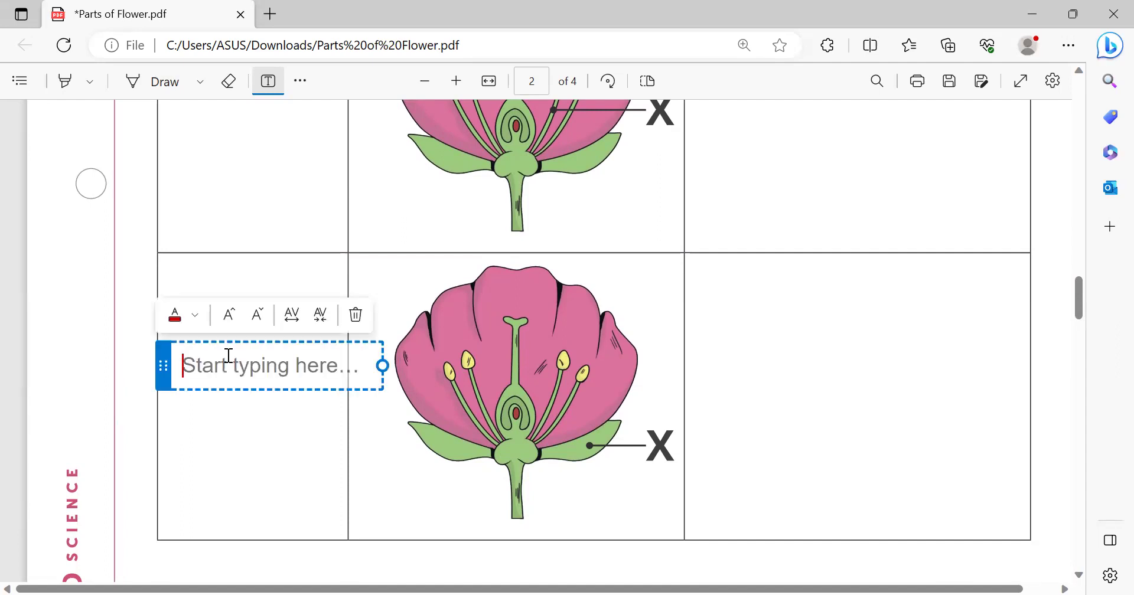
type("Sepal")
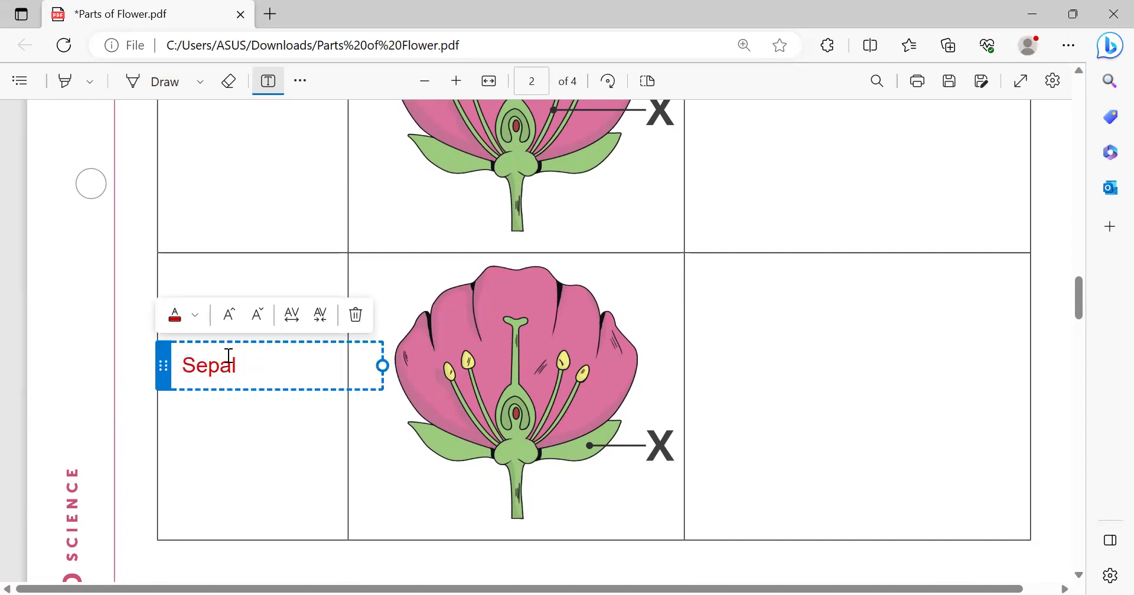
left_click(733, 338)
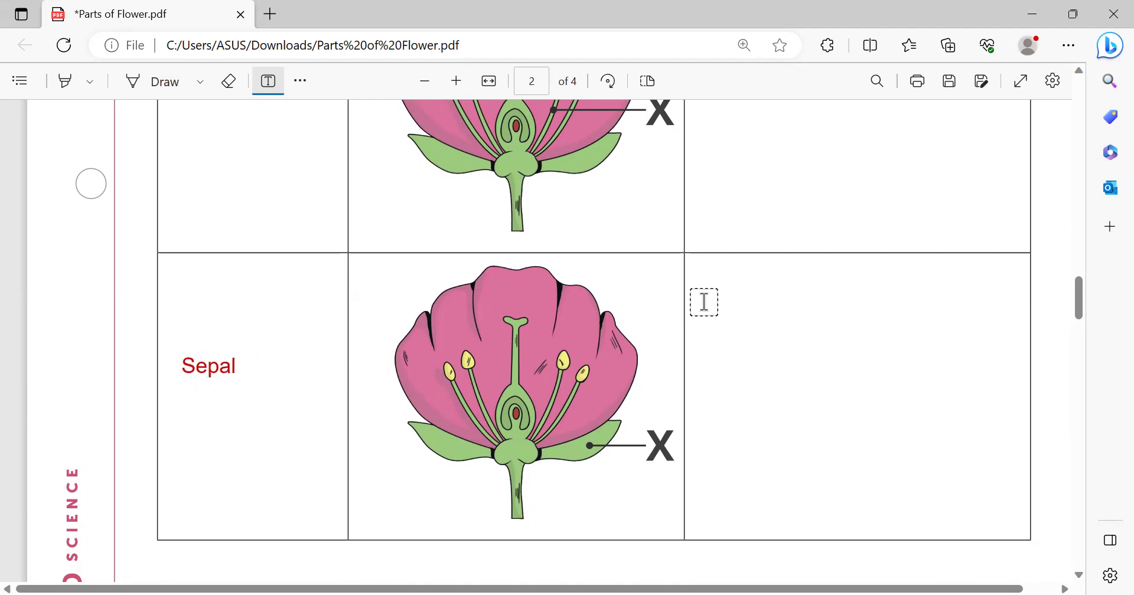
Step: Enter the description for the Sepal row: "These protect the flower before it is opened when it is still a bud."
left_click(705, 301)
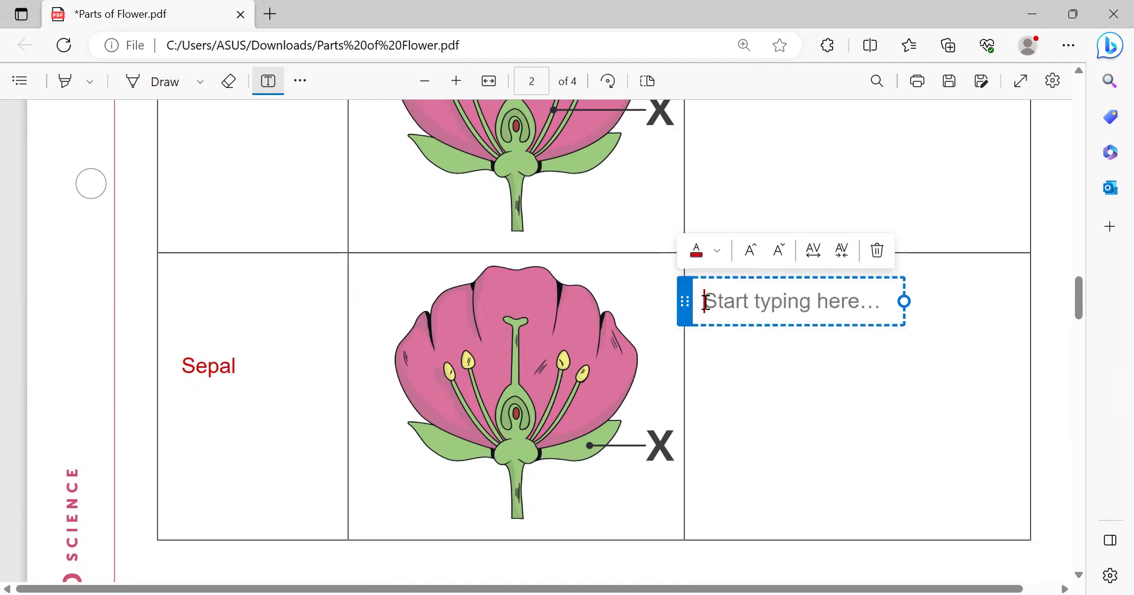
type("Thes")
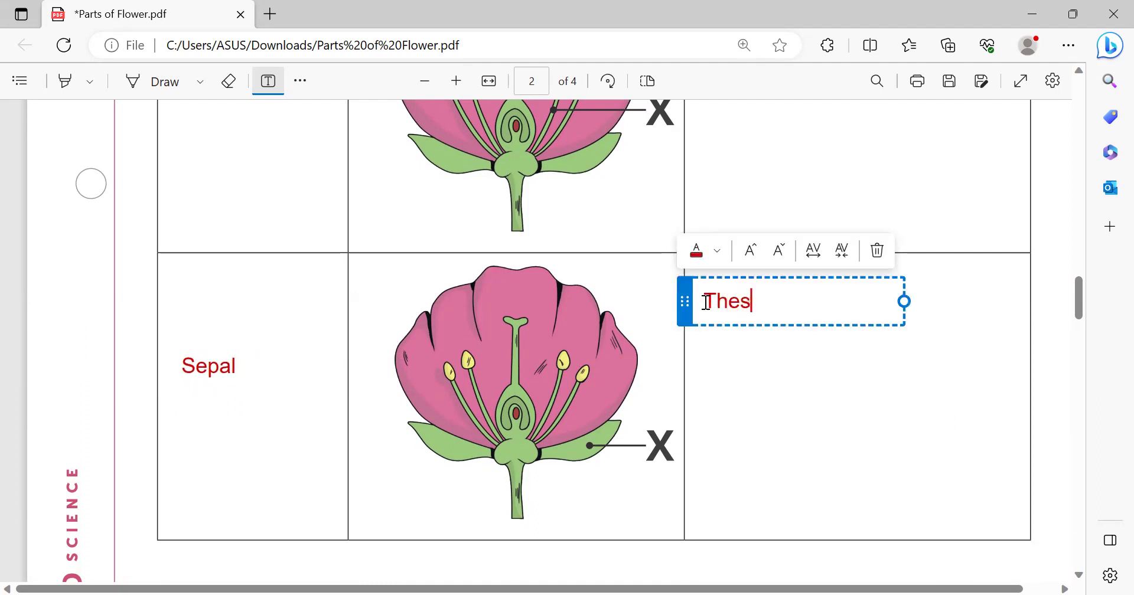
type("e proted")
type("t")
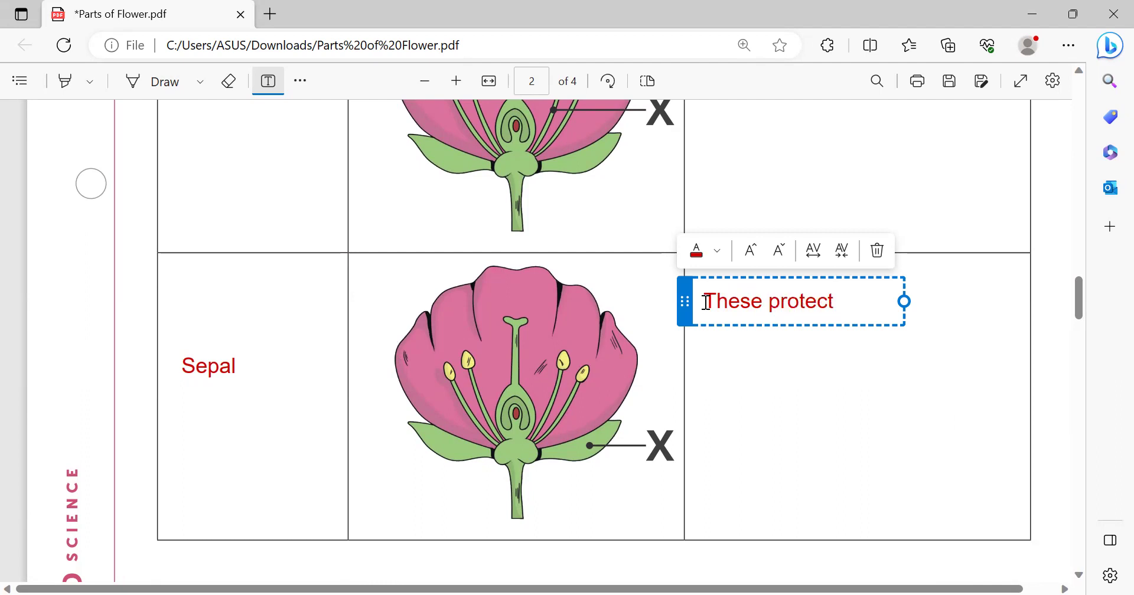
type(" the ")
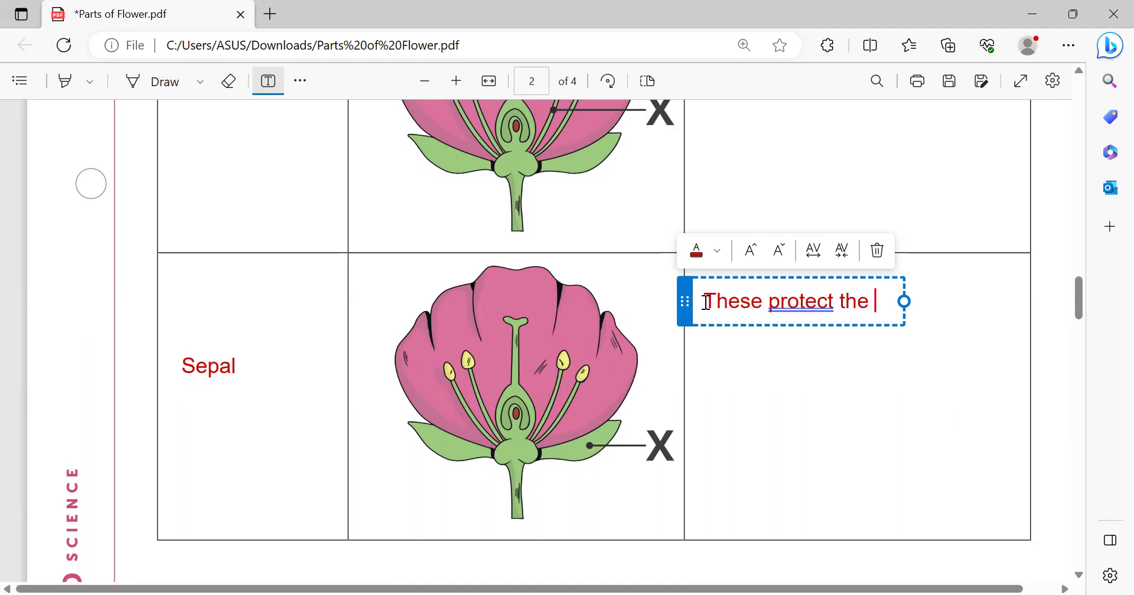
type("floe")
key("BackSpace")
type("wer ")
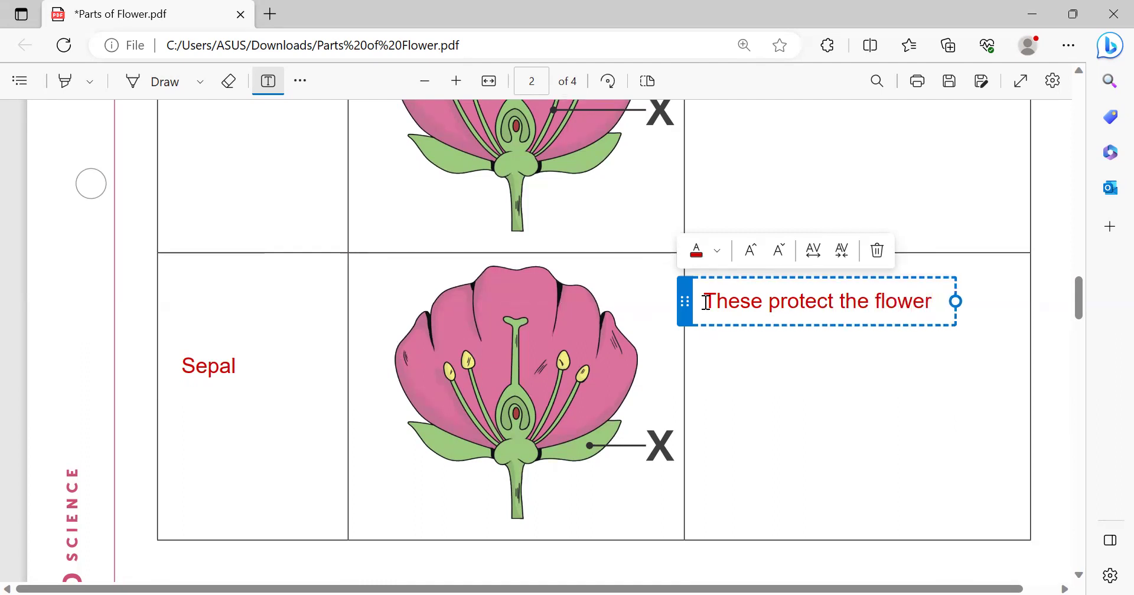
type("before")
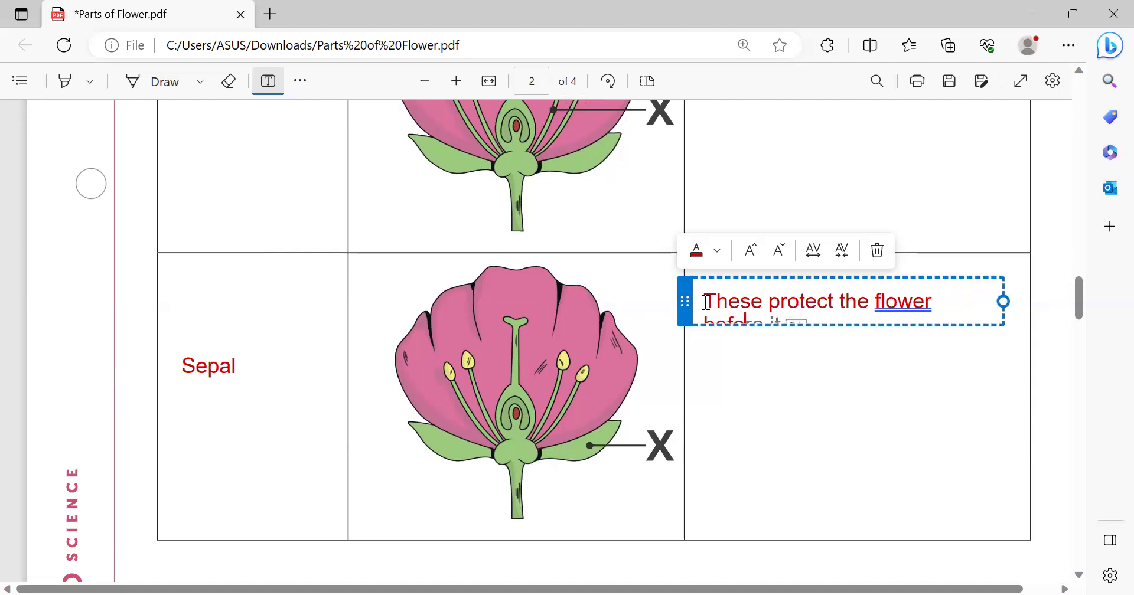
type(" it is")
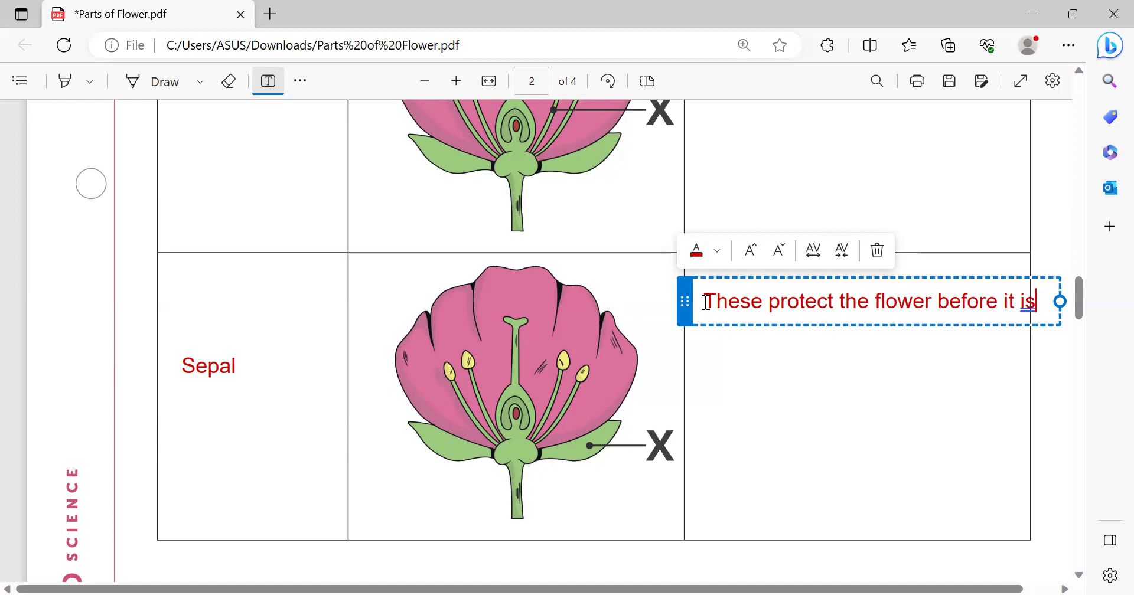
type("open")
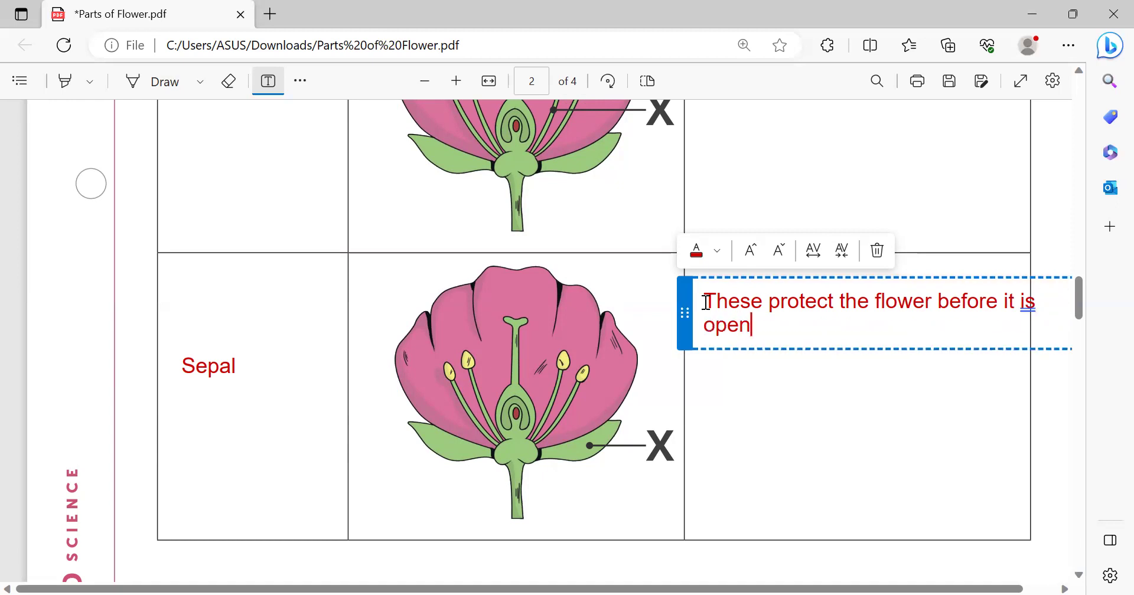
type("ed")
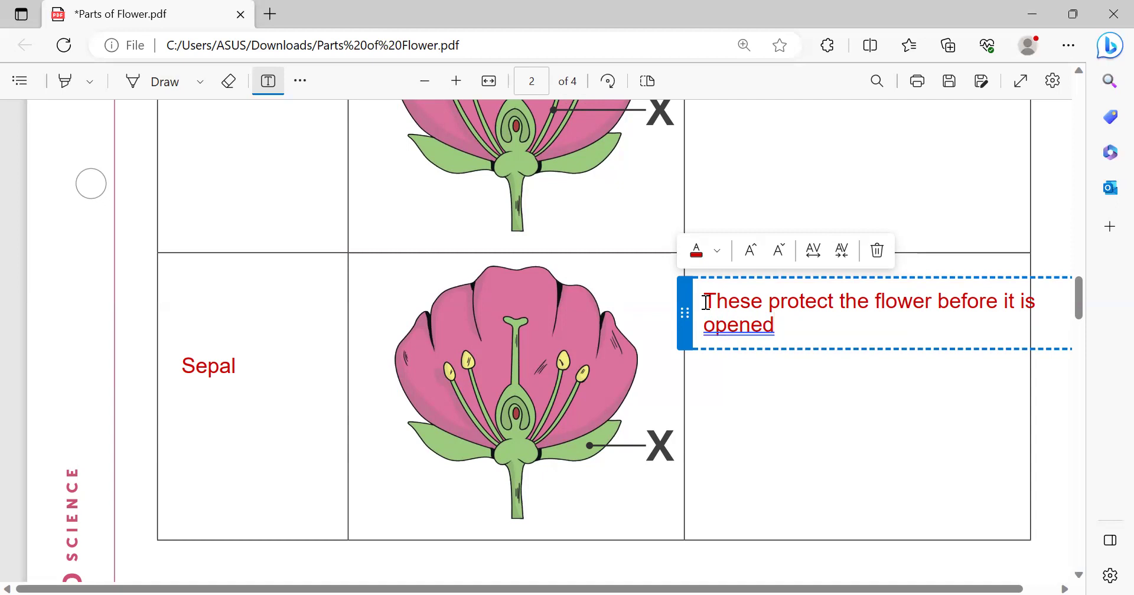
type(" when ")
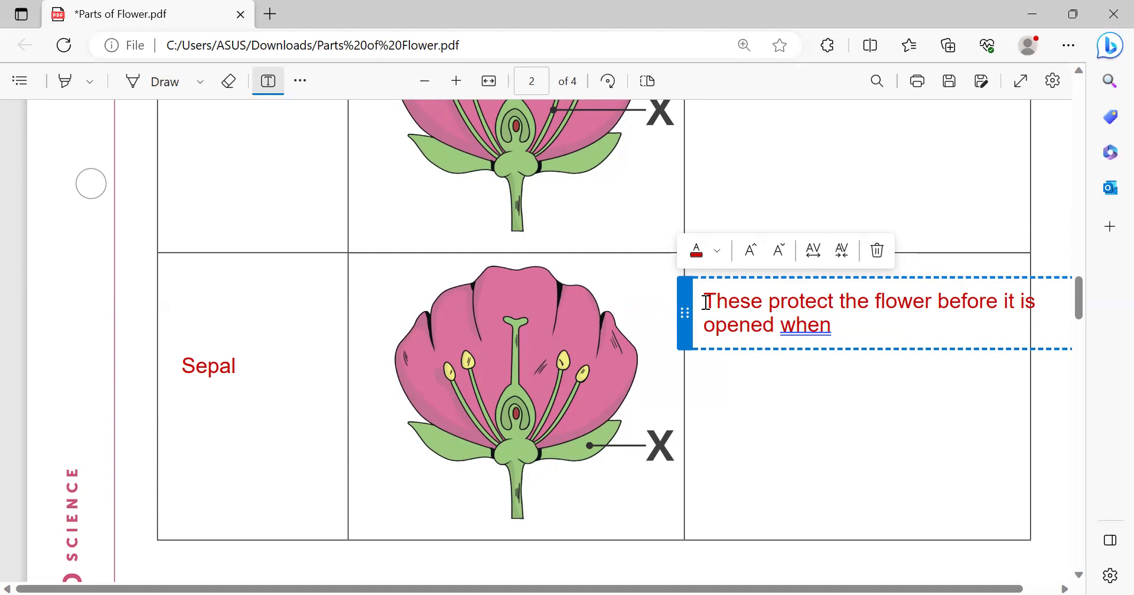
type("it is stil")
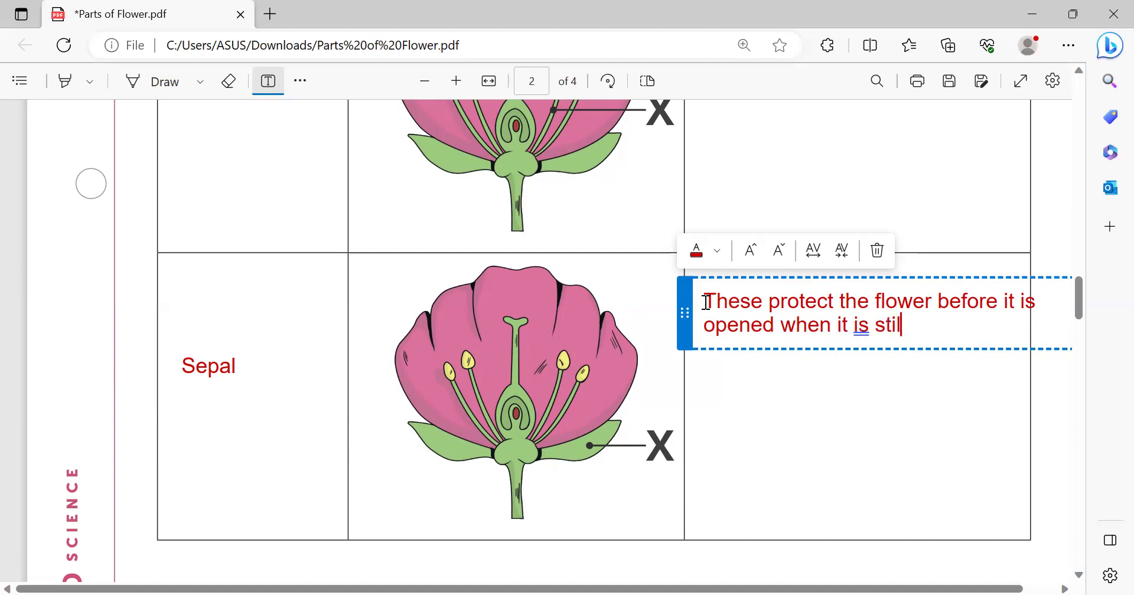
type("l a bud")
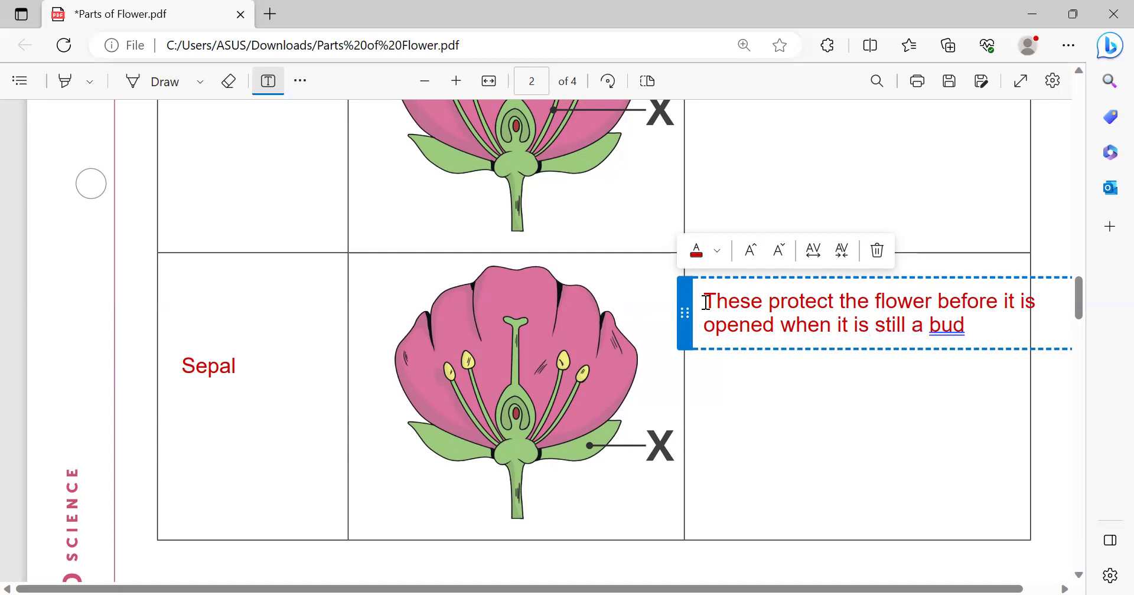
type(".")
Step: Add a second line to the Sepal description: "They are often green."
key("Return")
type("They are ")
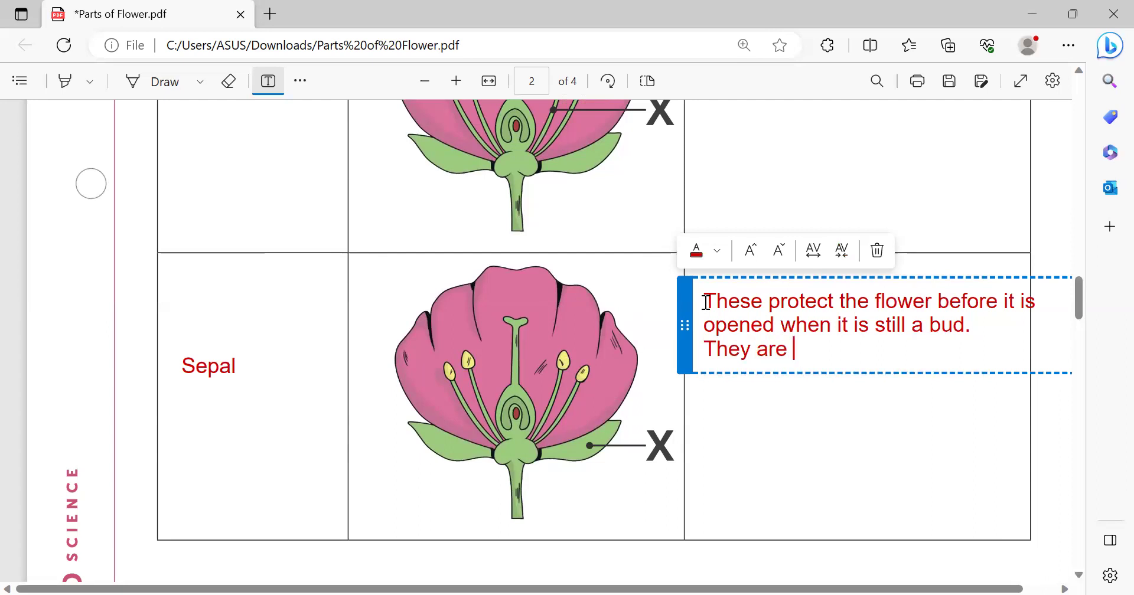
type("often ")
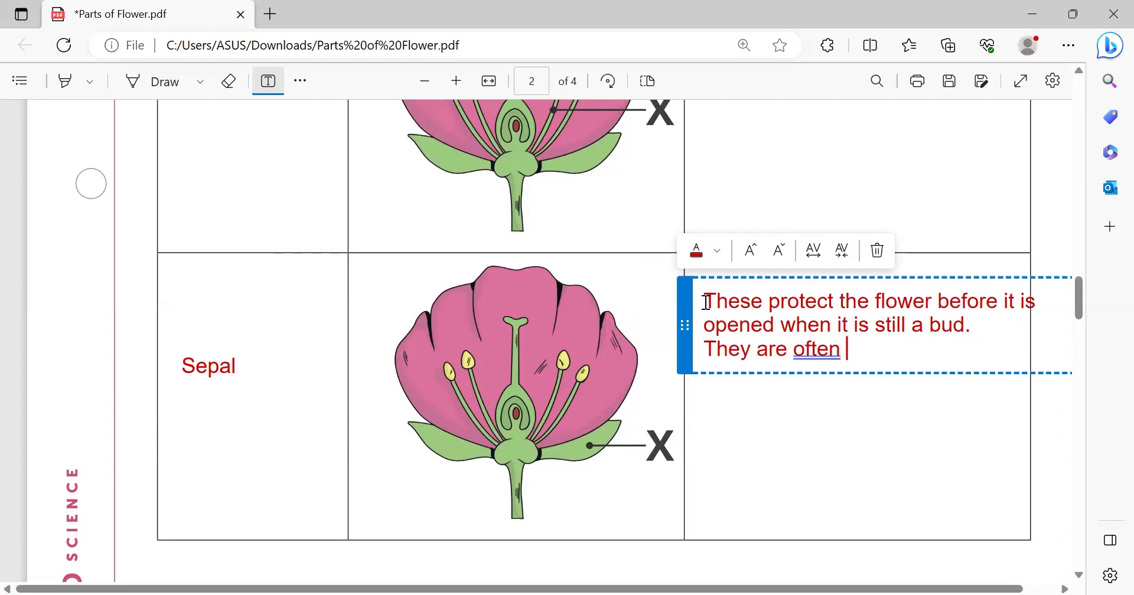
type("green")
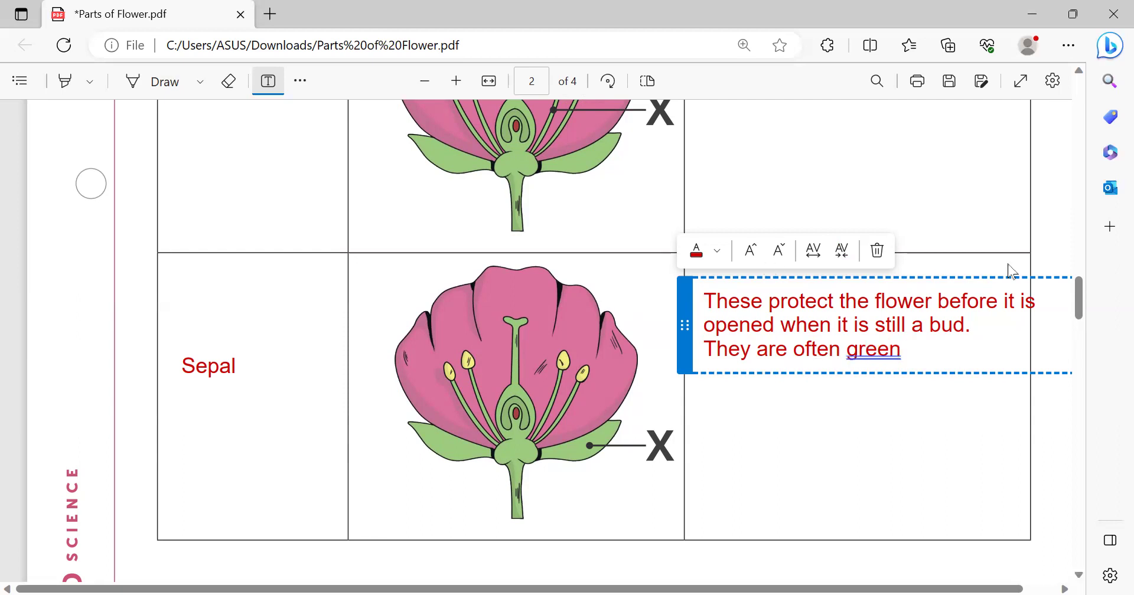
type(".")
left_click(899, 452)
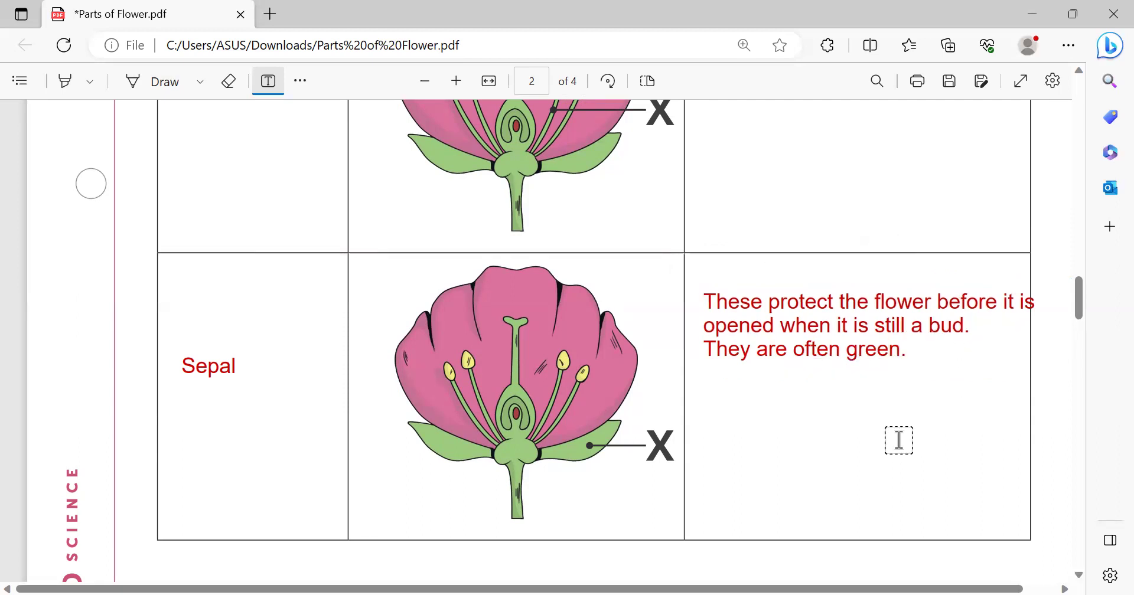
Step: Add the label "Petals" on the line pointing to the outer petal in the Exercise 2.4 flower drawing on page 3
left_click(1080, 574)
scroll(1083, 575, "down", 5)
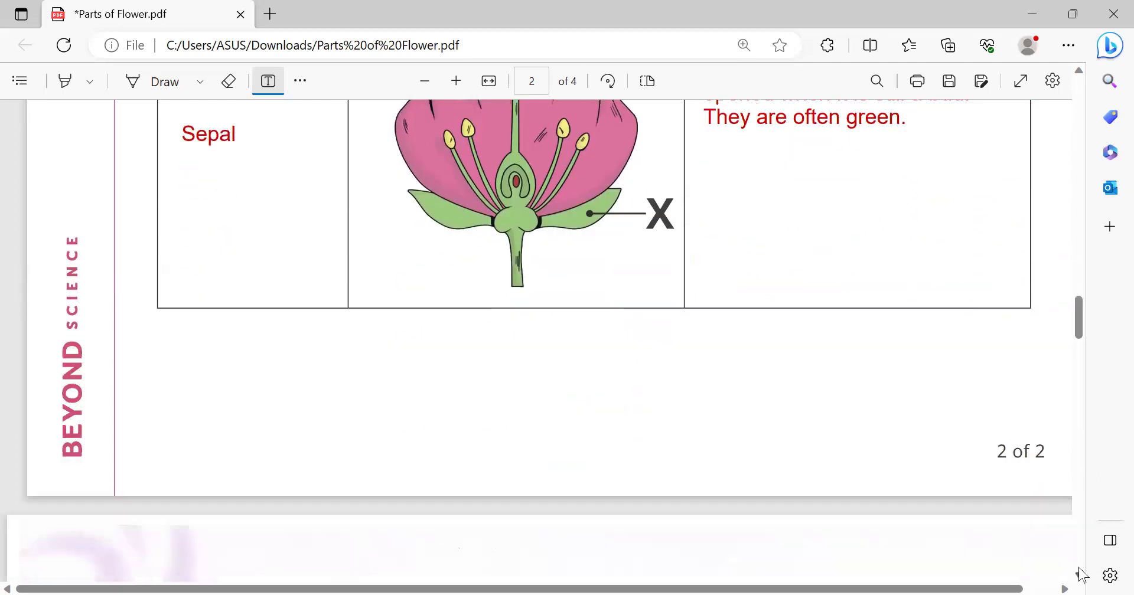
scroll(1083, 576, "down", 2)
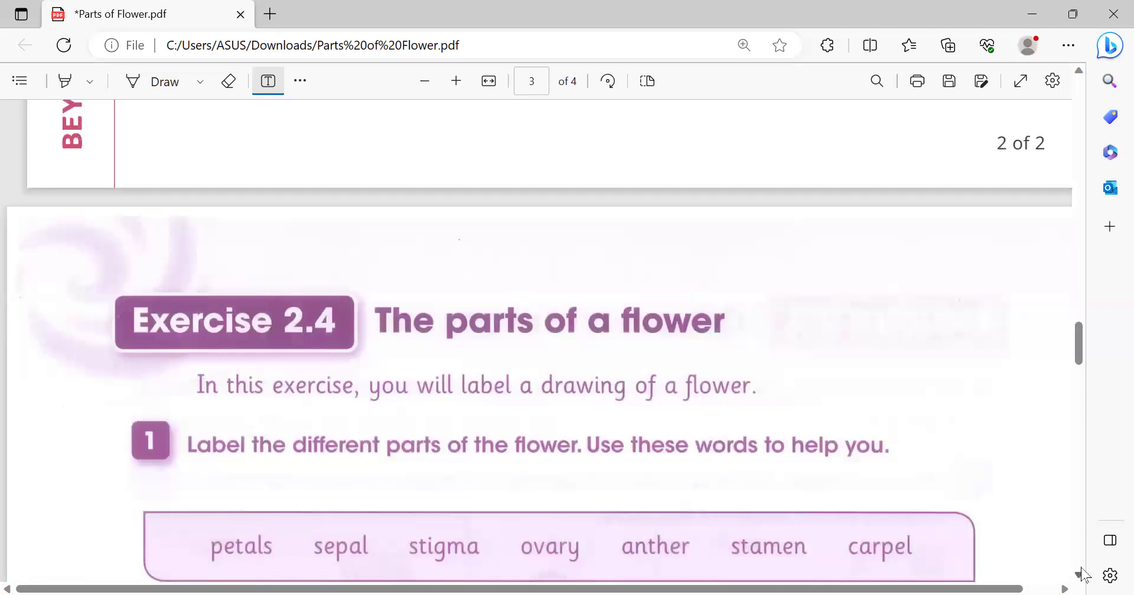
scroll(1084, 576, "down", 4)
scroll(1084, 576, "down", 1)
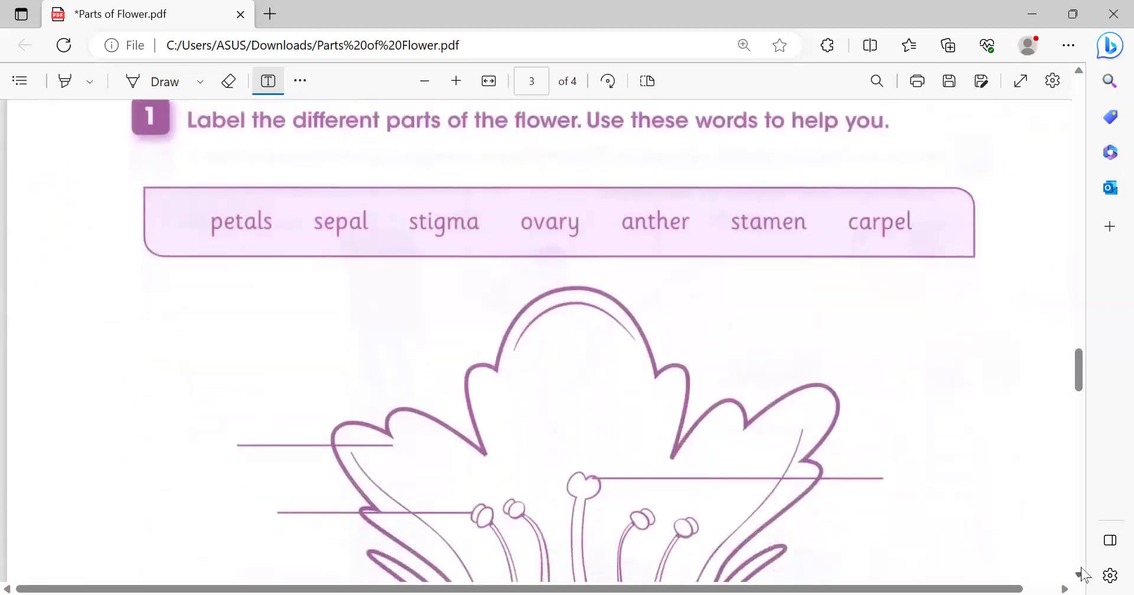
scroll(1085, 576, "down", 1)
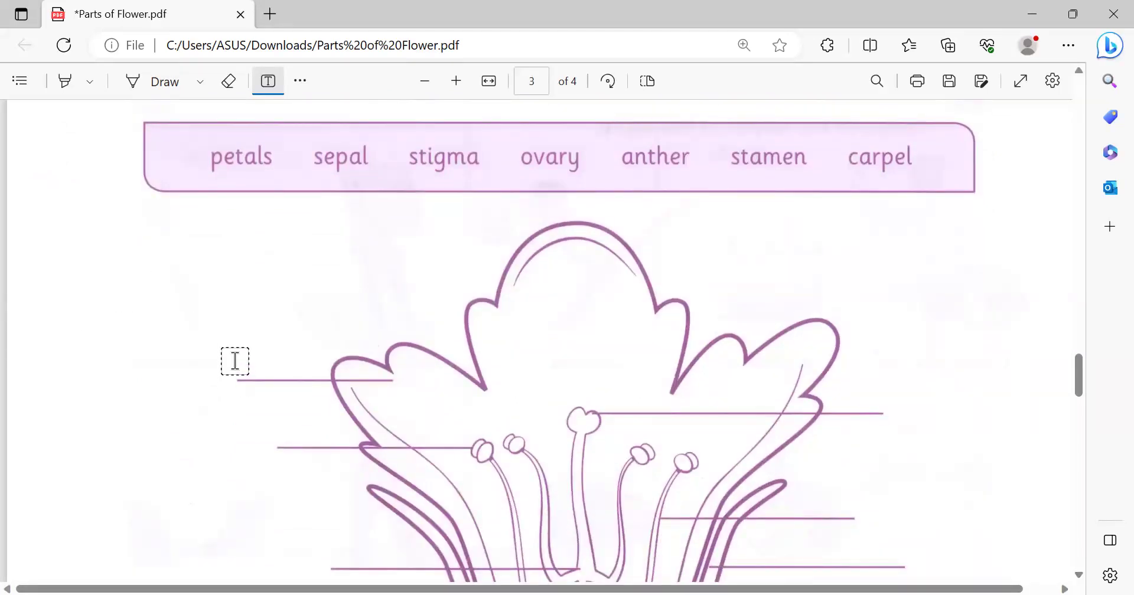
left_click(235, 361)
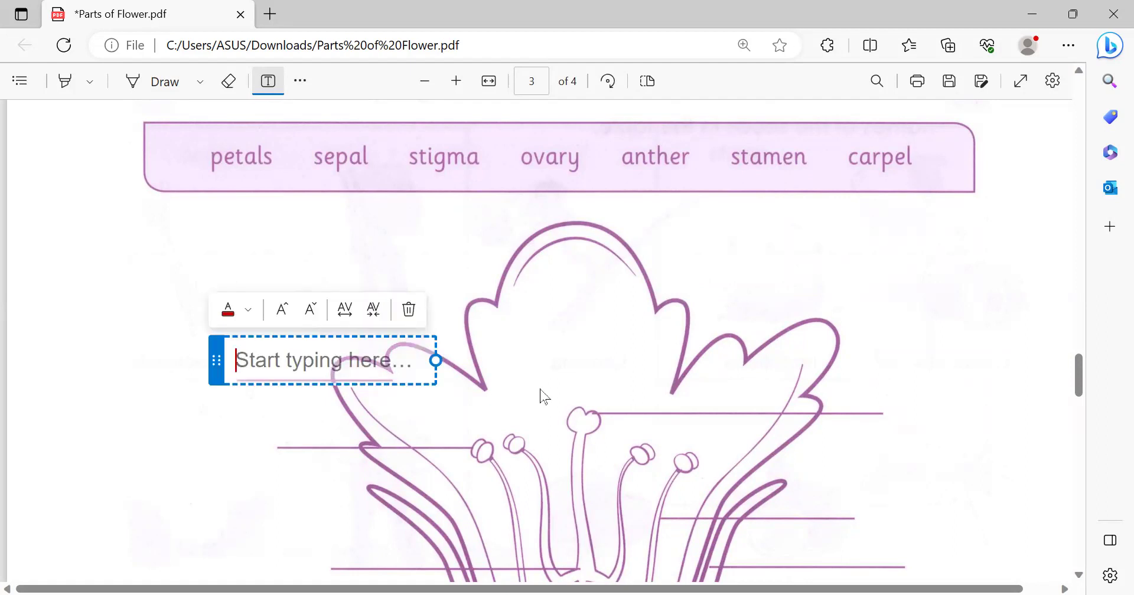
type("Petals")
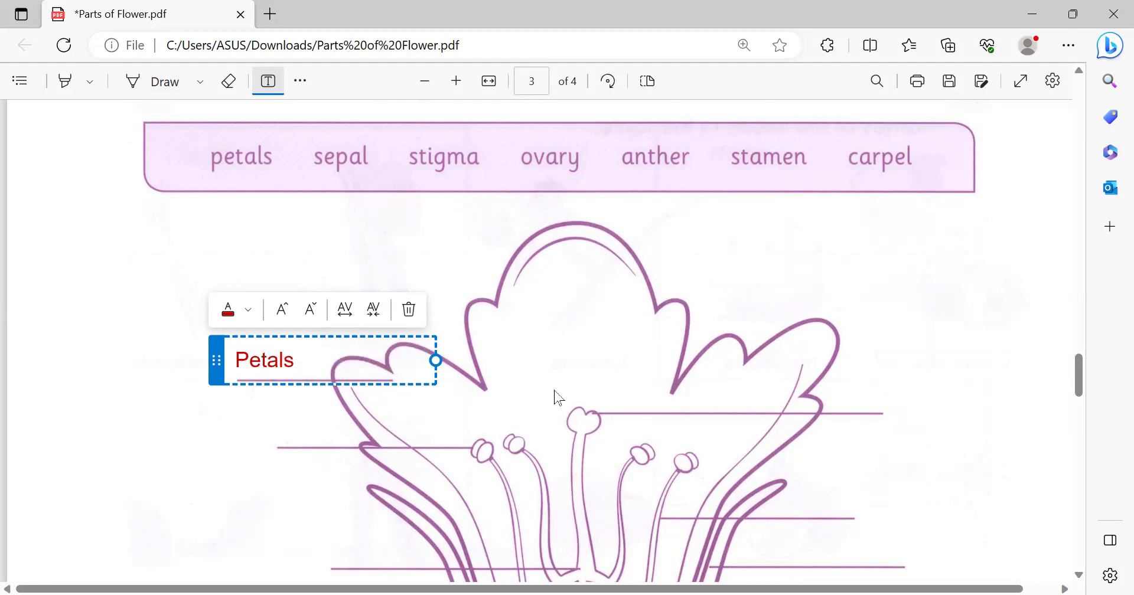
key("Escape")
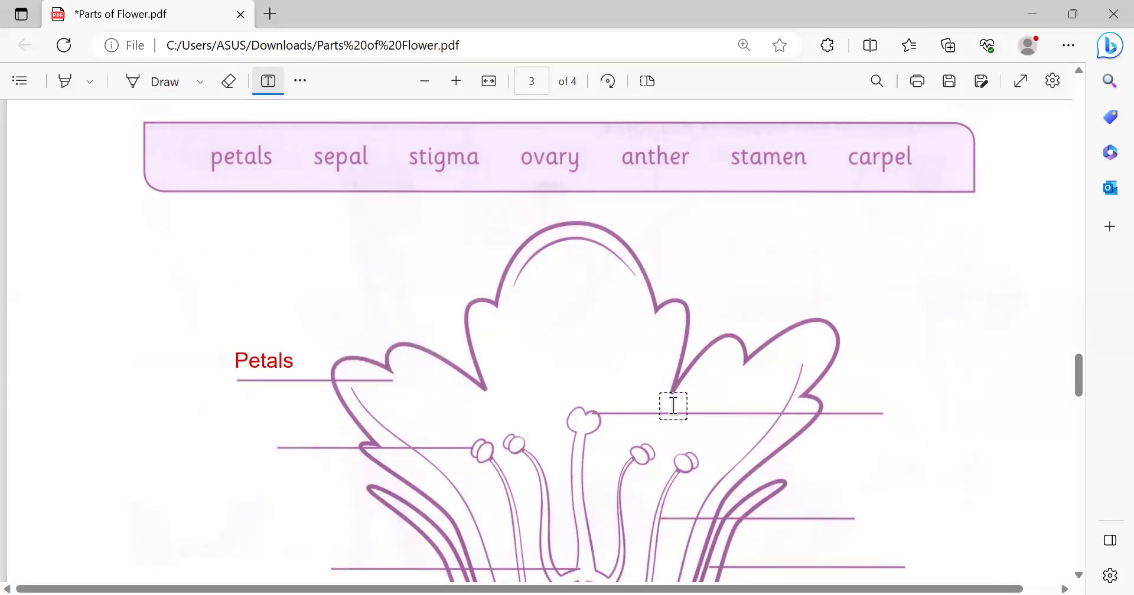
Step: Label the tip of the drawing's central stalk "Stigma" and the line to the neighbouring left stalk's tip "anther"
left_click(616, 394)
type("S")
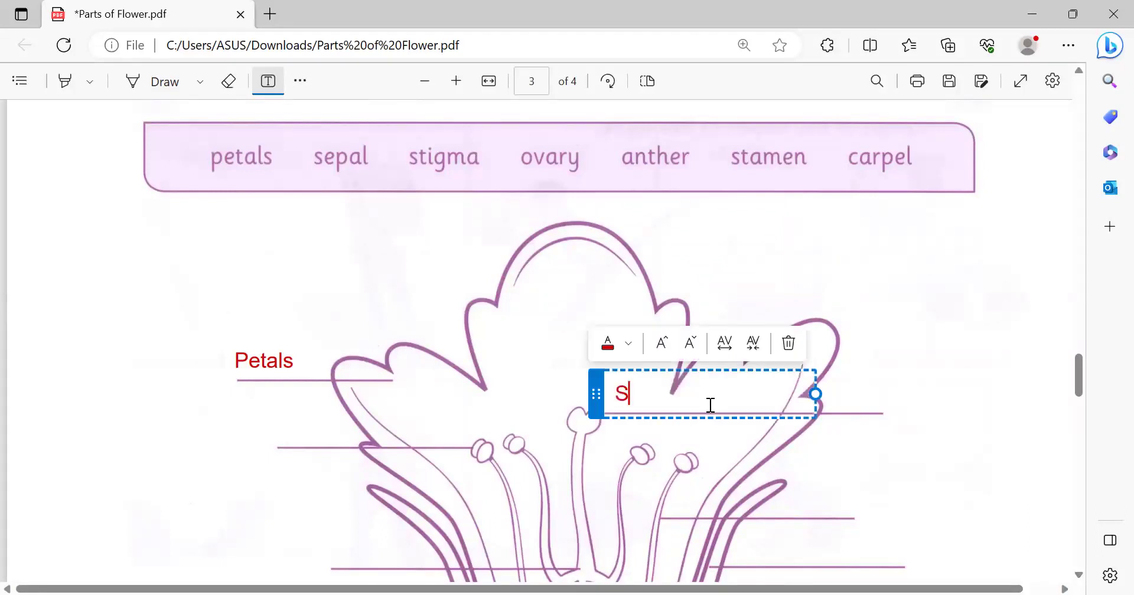
type("tigma")
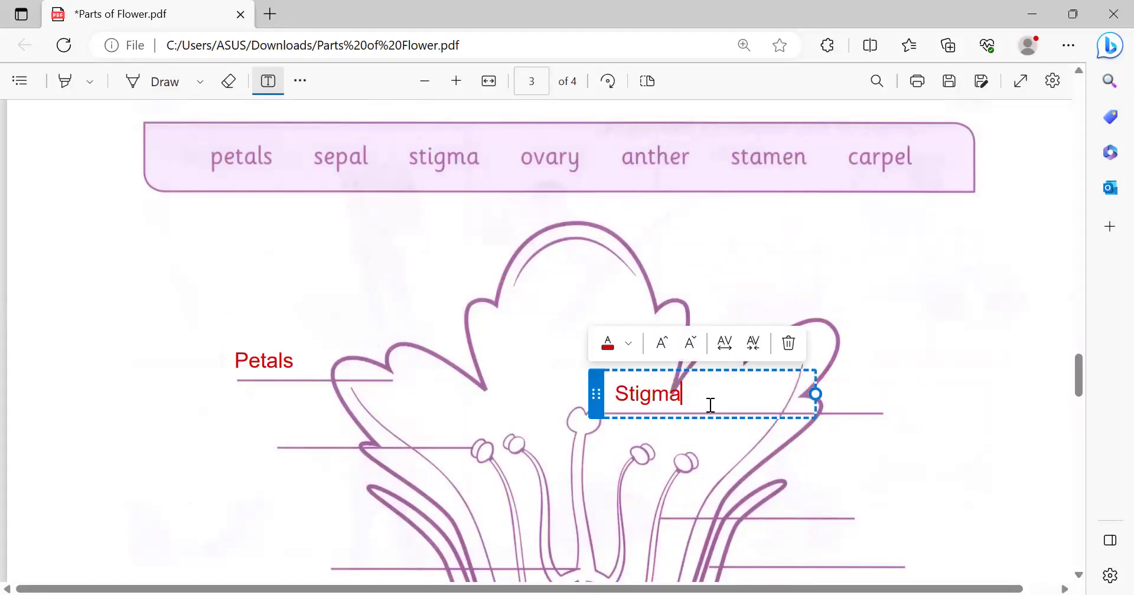
key("Escape")
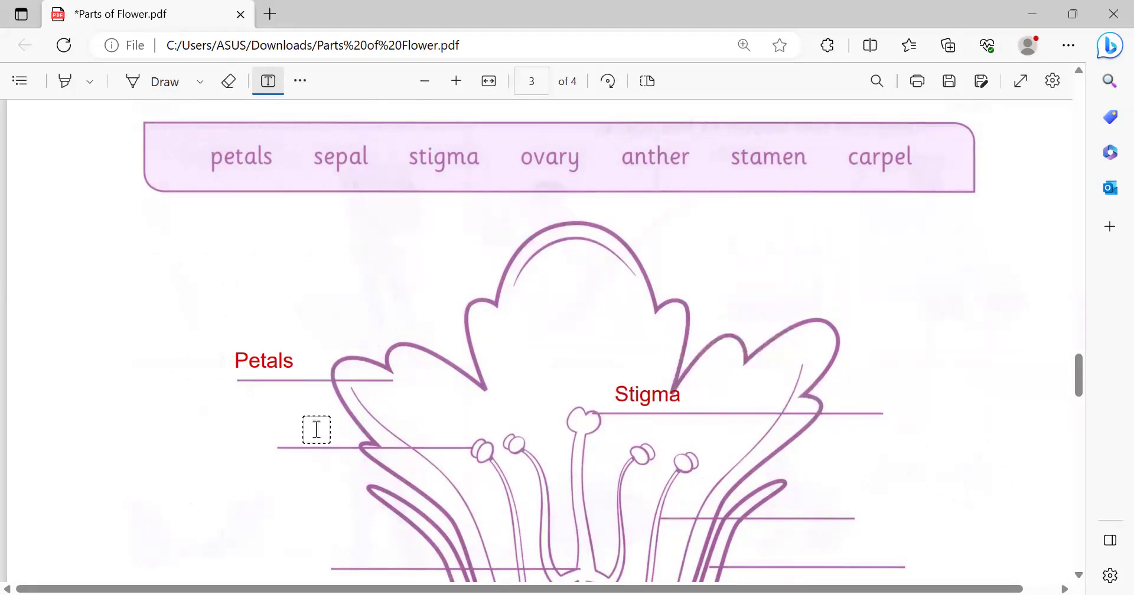
left_click(295, 430)
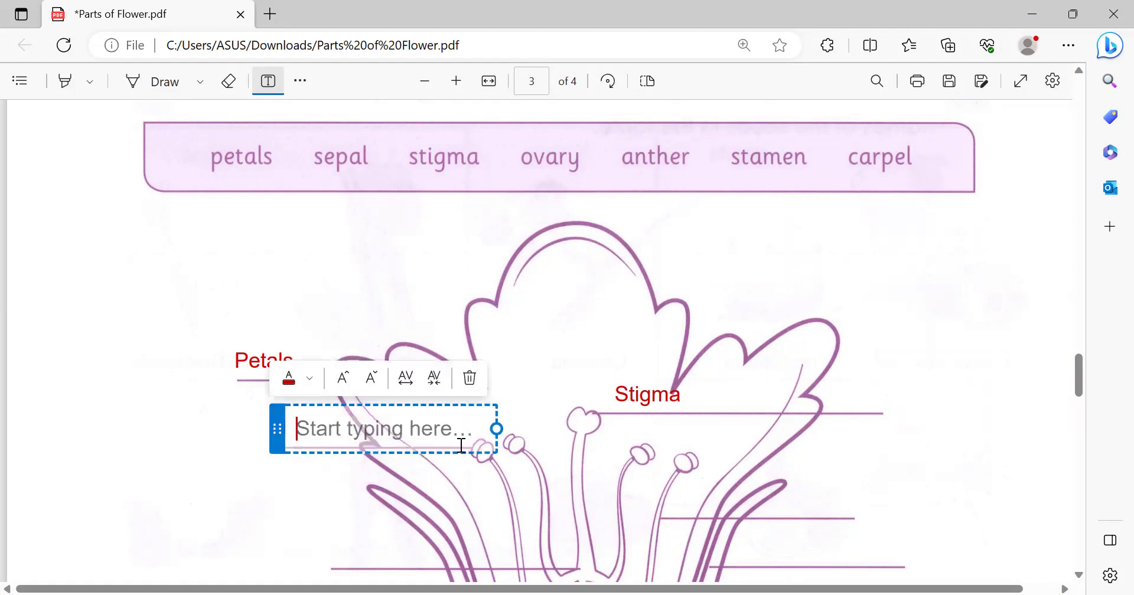
type("anther")
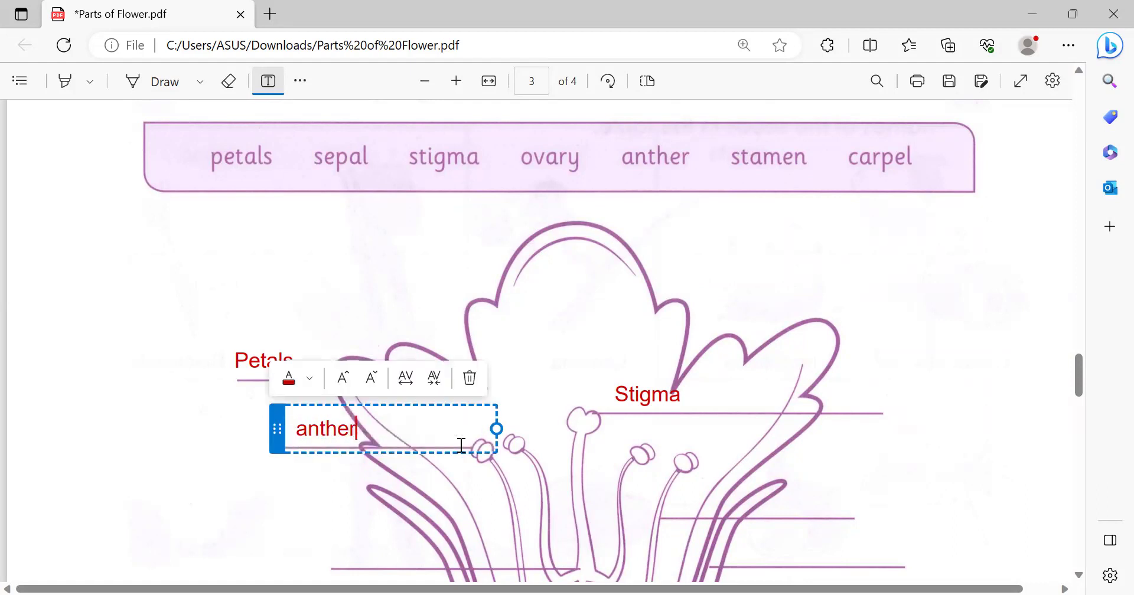
key("Escape")
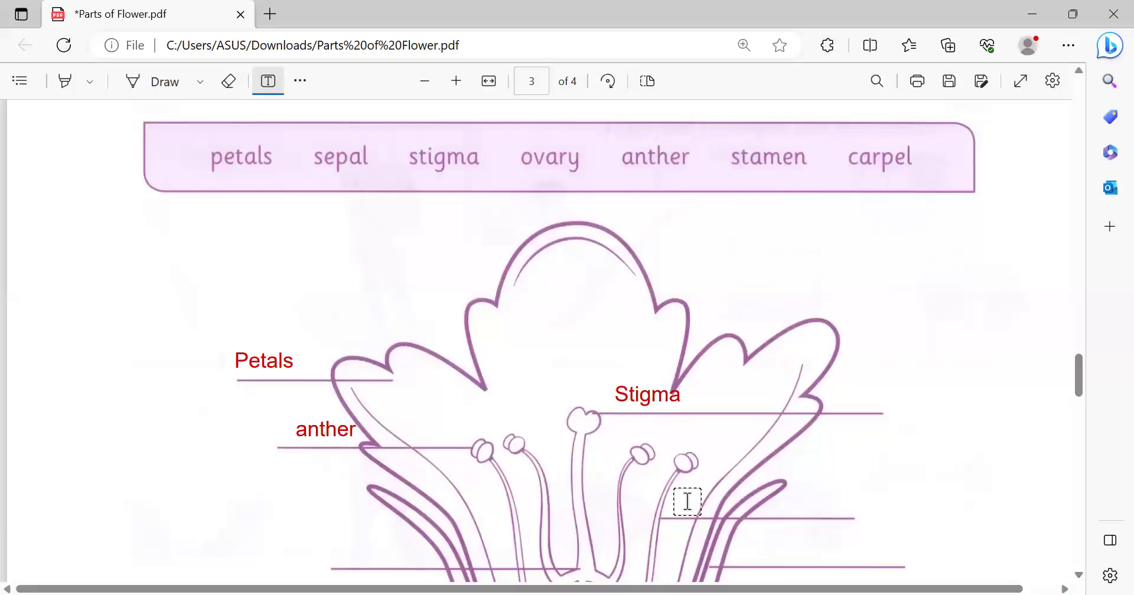
Step: Add "filament" on the line to the outer right stalk and "ovary" on the left line ending at the base of the central stalk
left_click(688, 502)
type("fi")
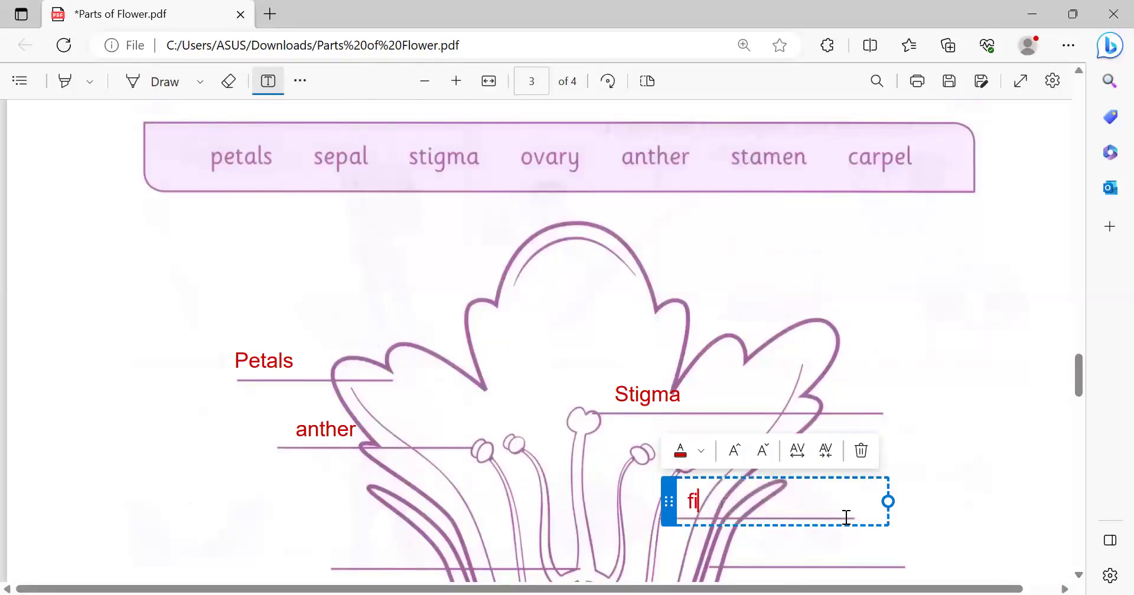
type("lament")
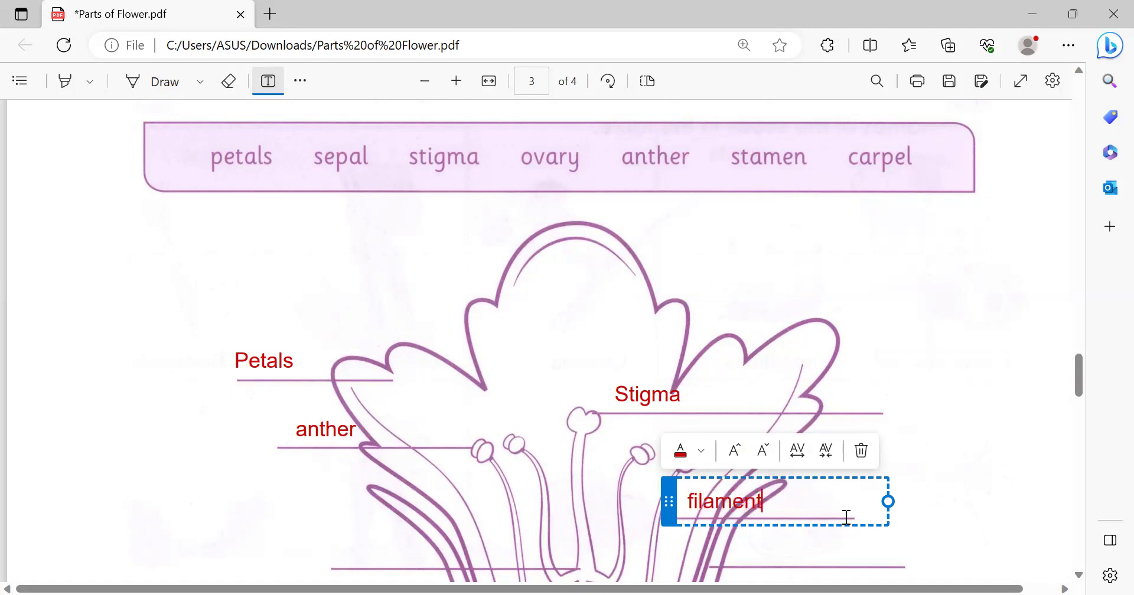
key("Escape")
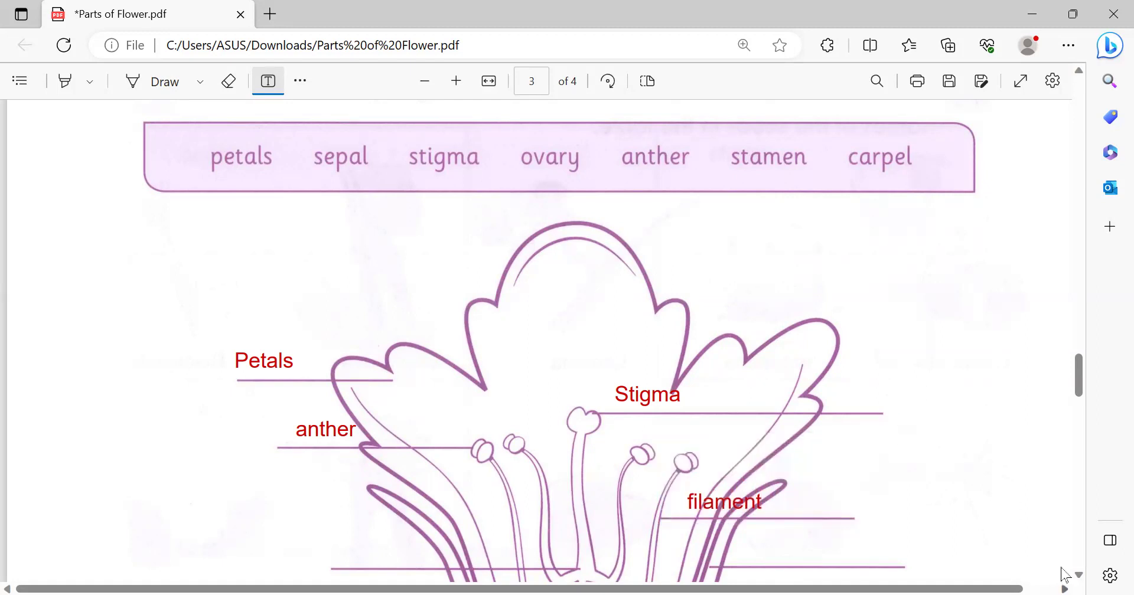
scroll(1078, 576, "down", 3)
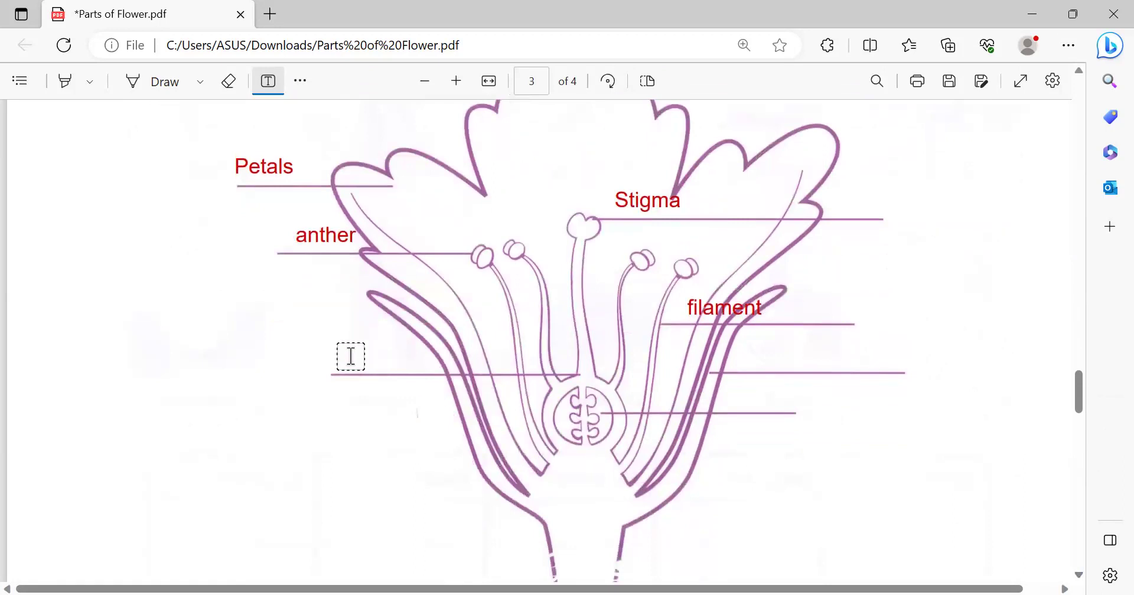
left_click(351, 357)
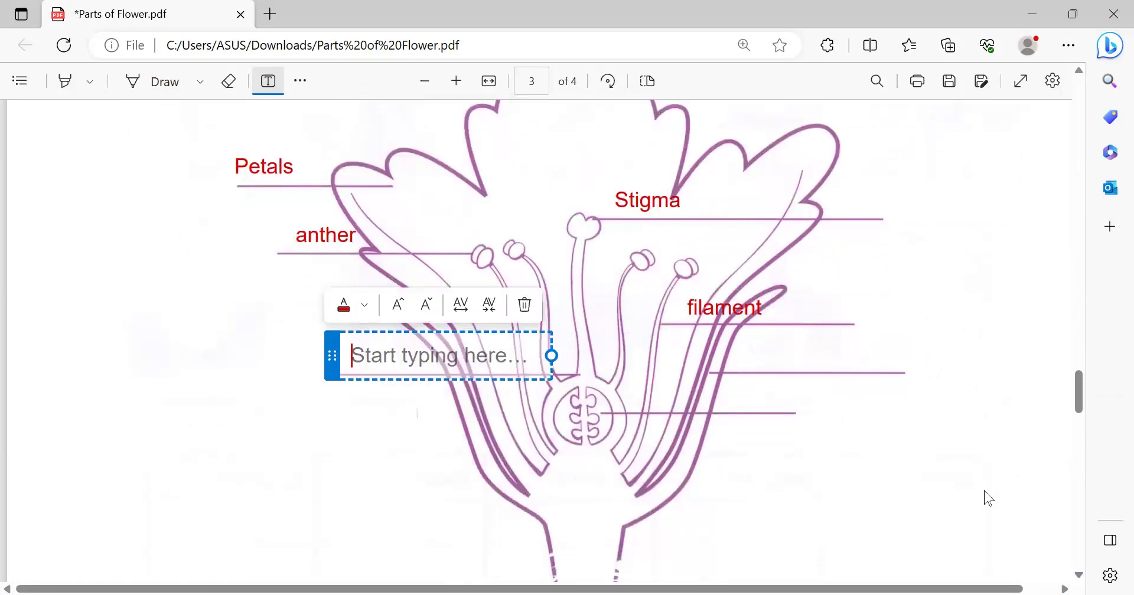
type("ovary")
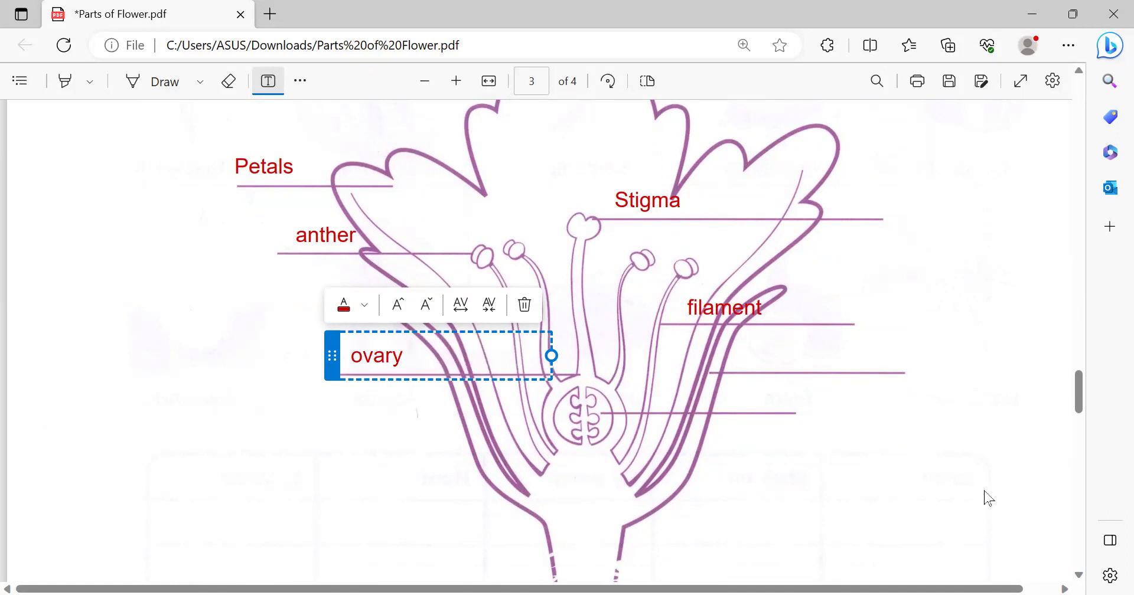
left_click(782, 346)
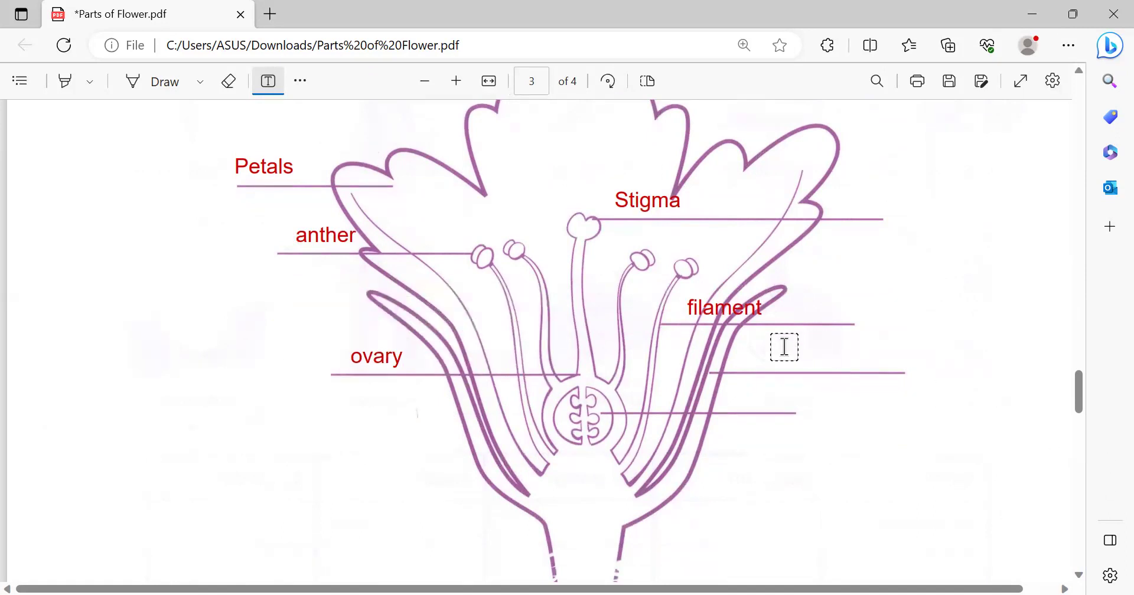
Step: Add "sepal" on the line to the outer leaf below filament and "ovary" on the line pointing inside the round base
left_click(732, 349)
type("sepal")
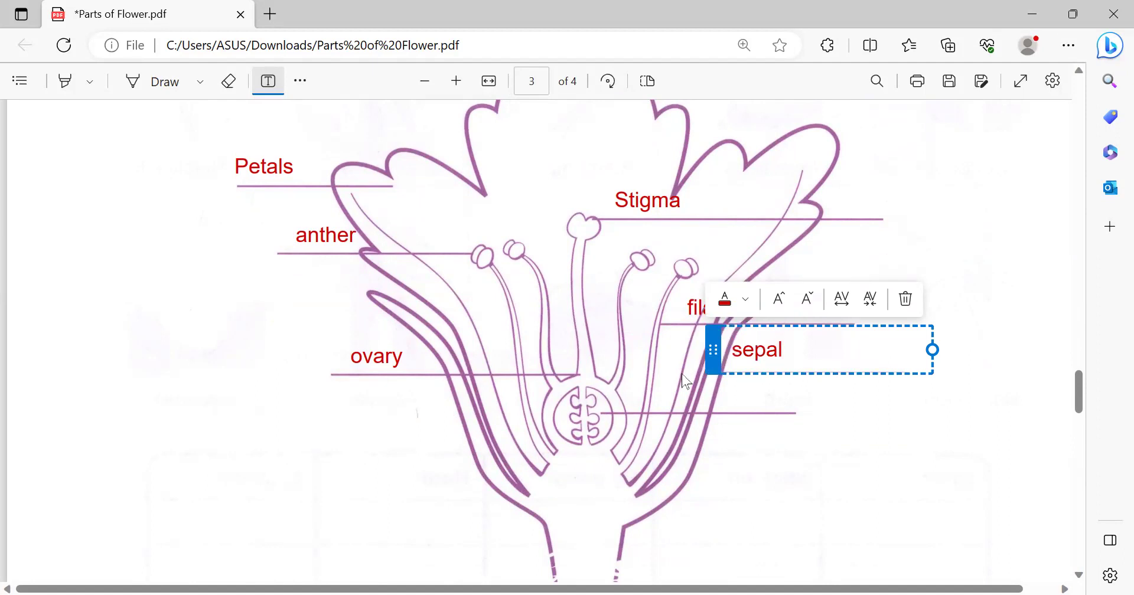
left_click(629, 396)
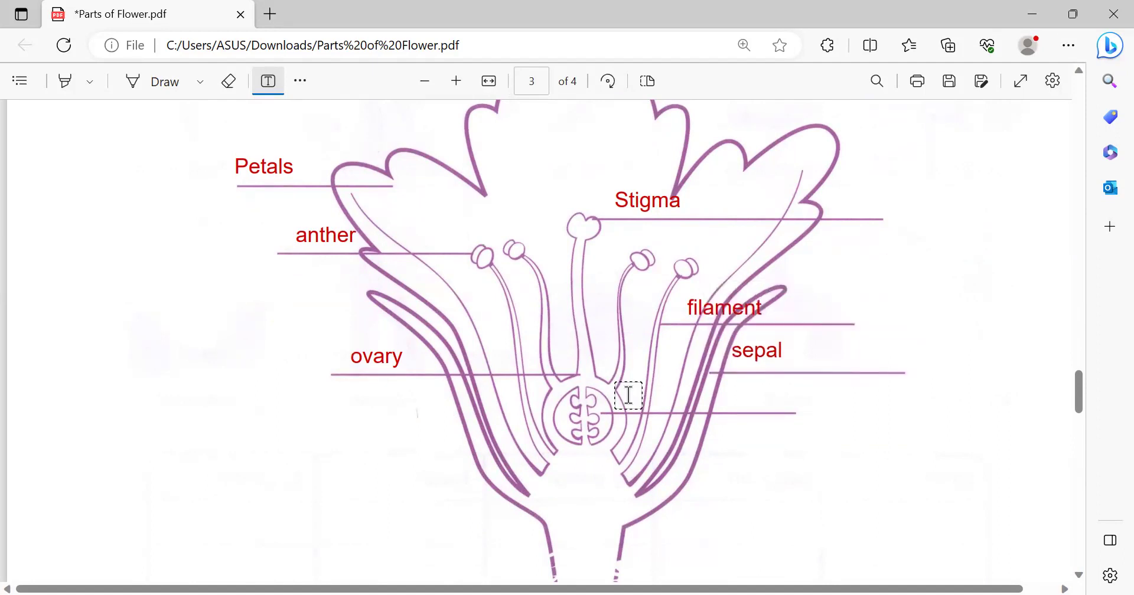
left_click(629, 395)
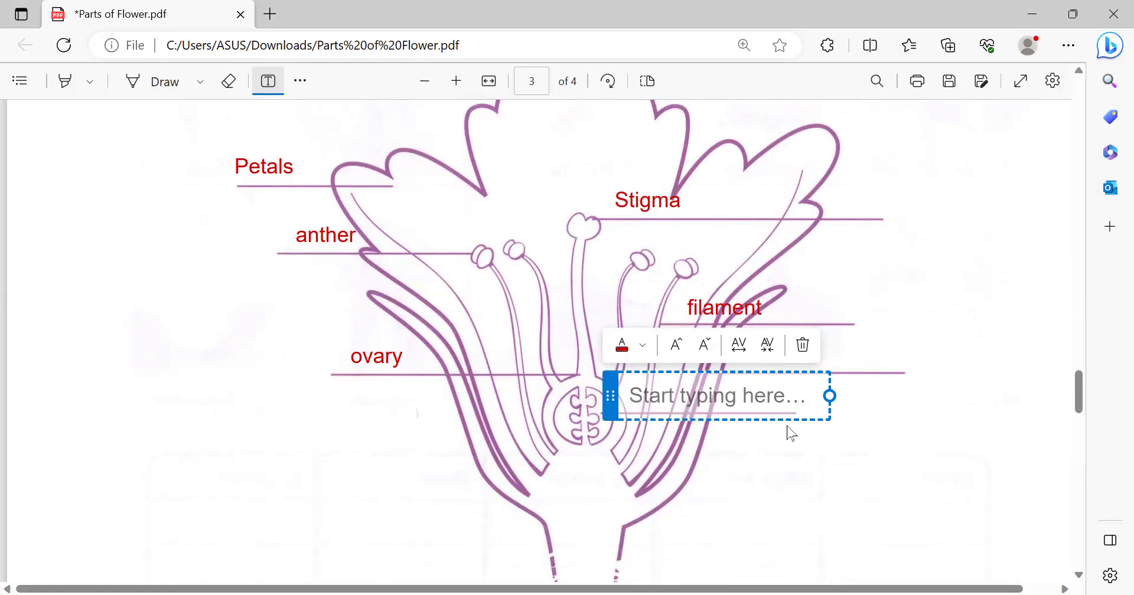
type("ovary")
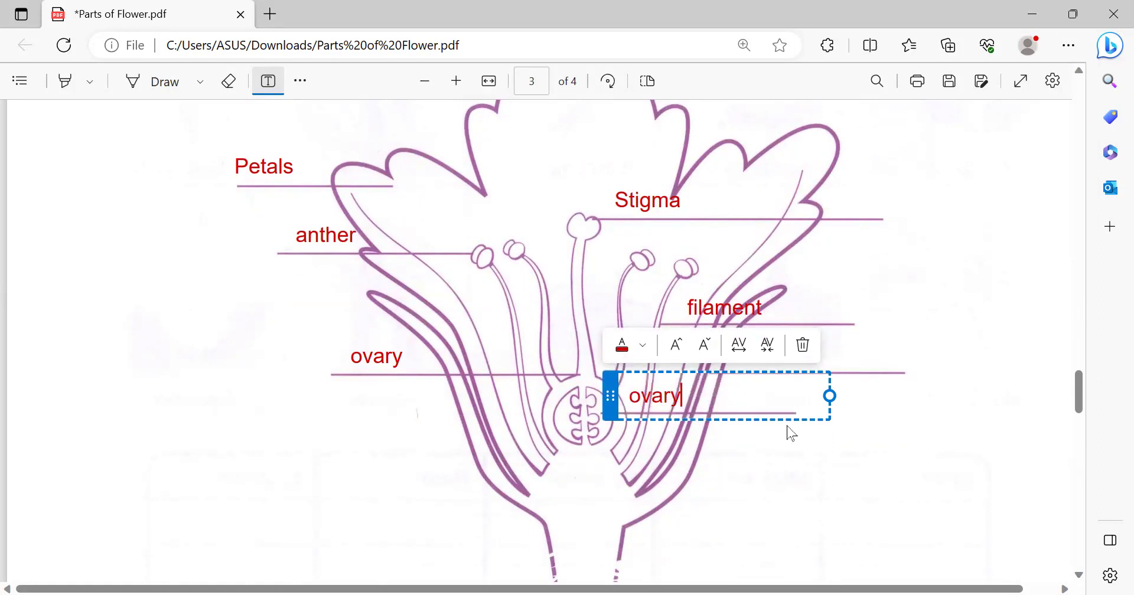
left_click(843, 422)
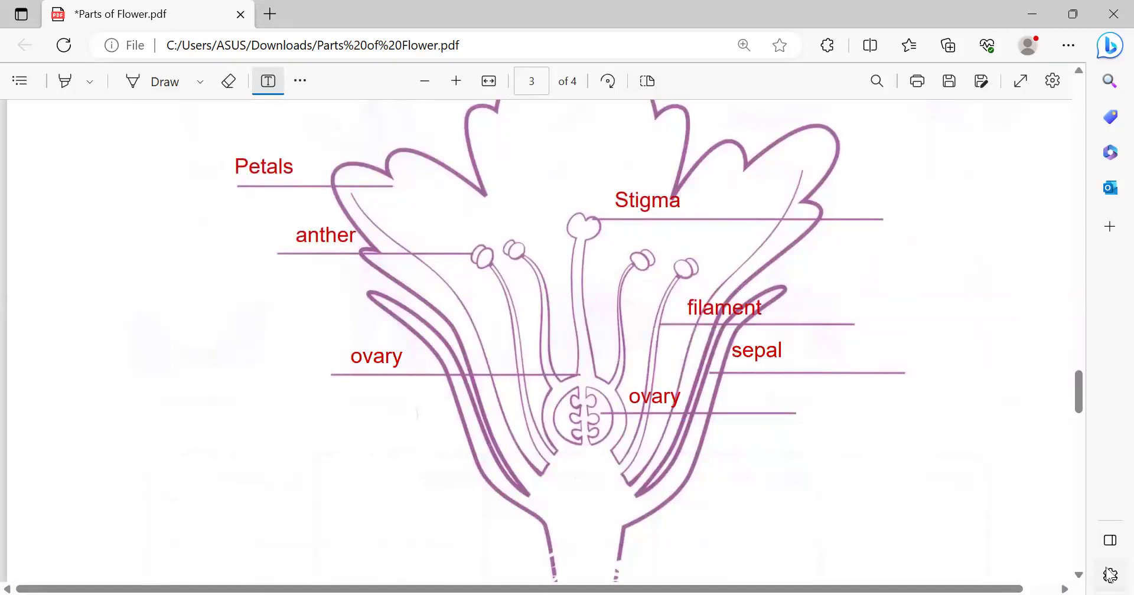
scroll(1081, 574, "down", 5)
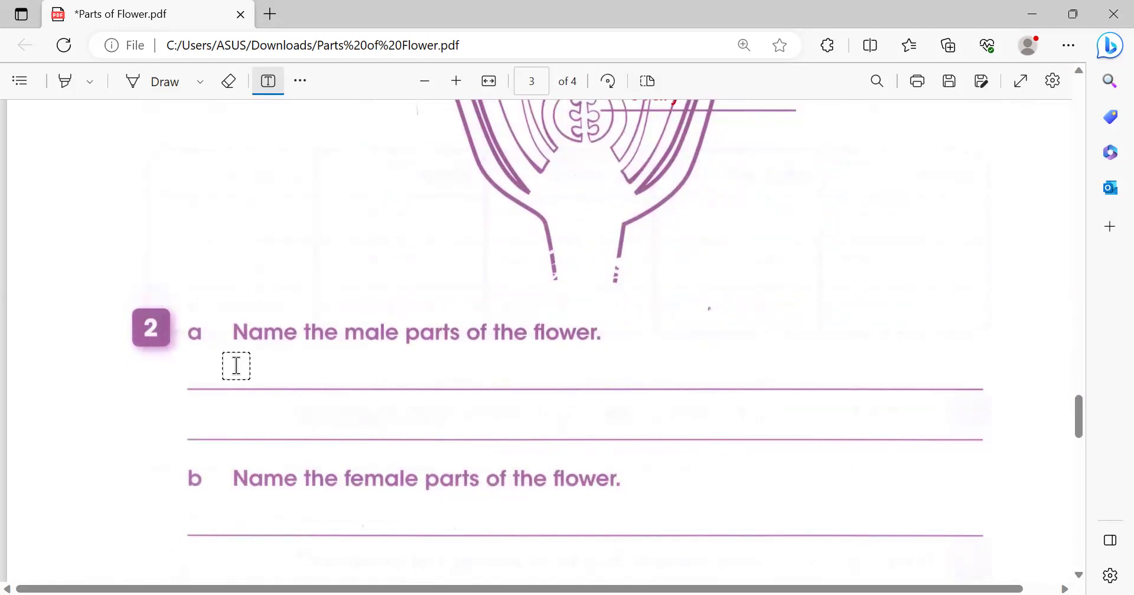
left_click(237, 366)
type("A")
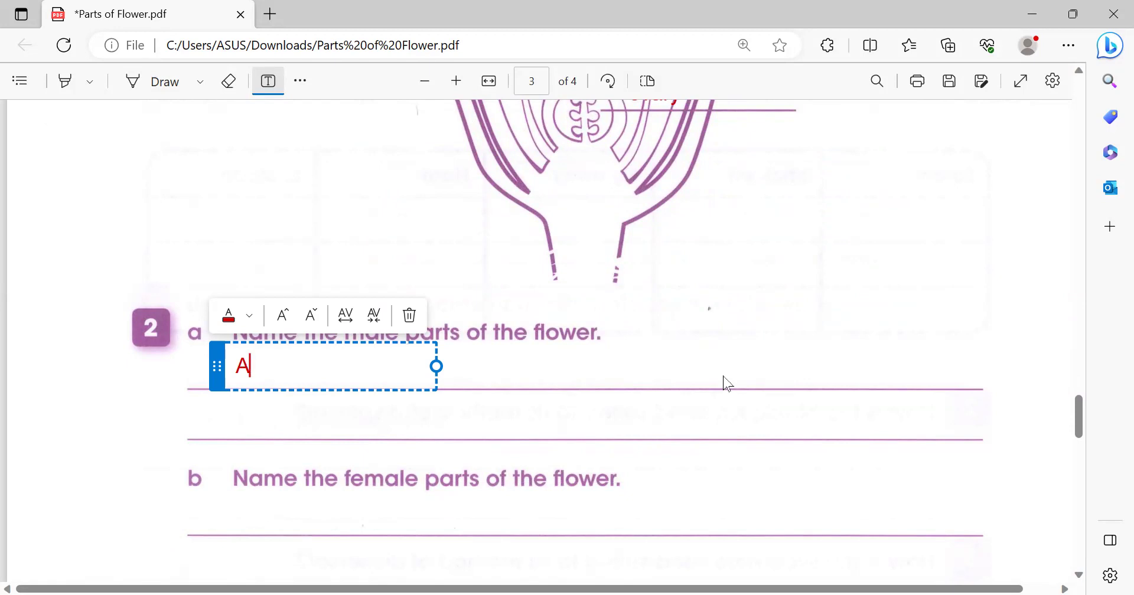
key("BackSpace")
left_click(685, 332)
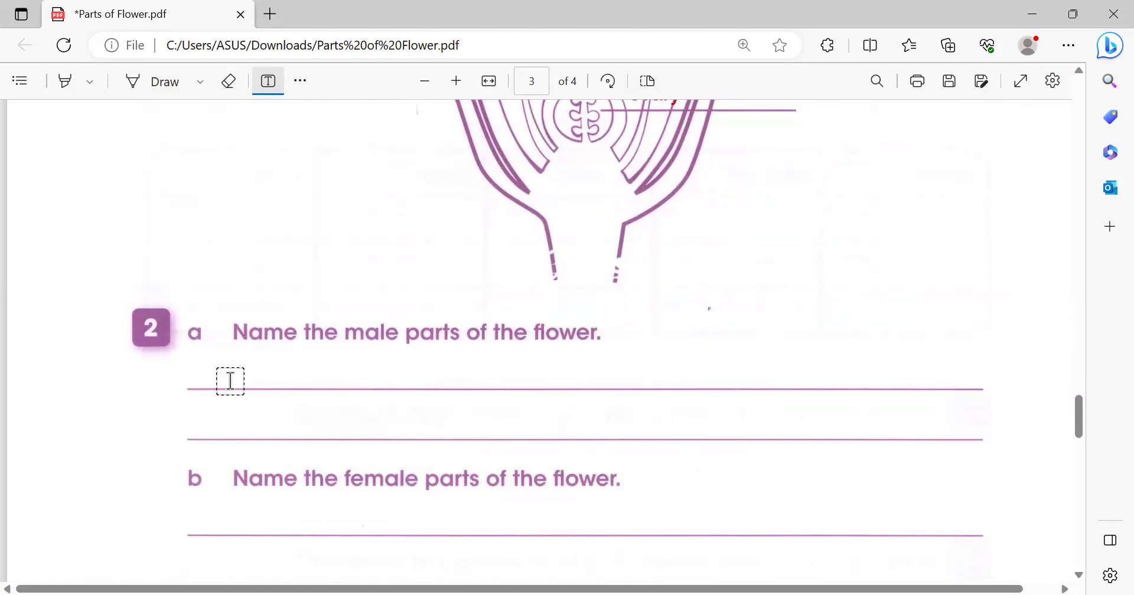
Step: Answer question 2a about the male parts of the flower with "pollen grains" on the first answer line
left_click(250, 359)
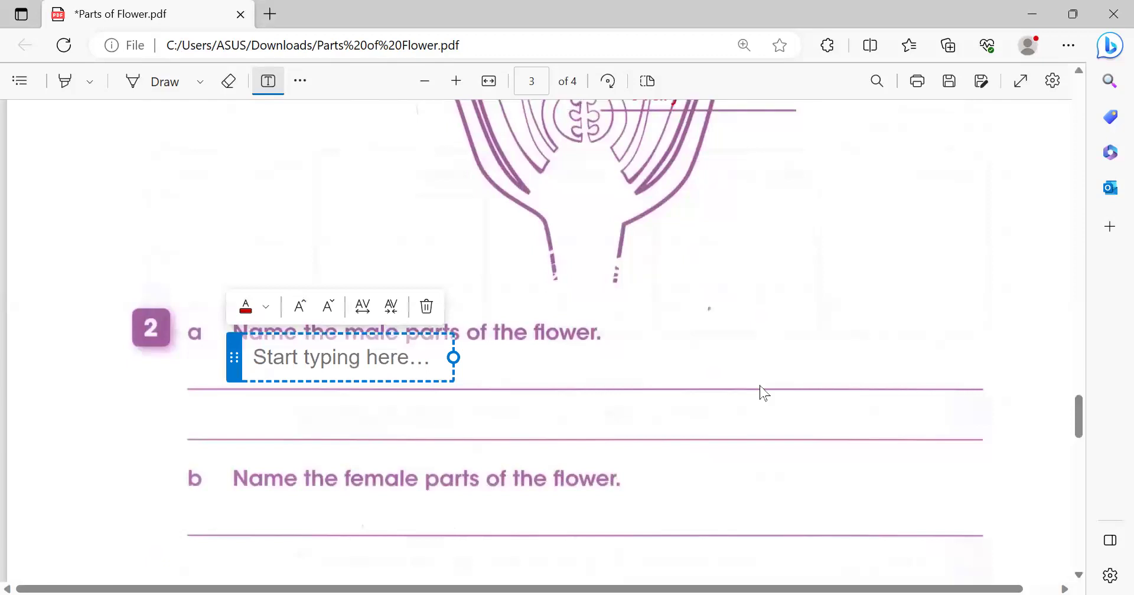
type("pol")
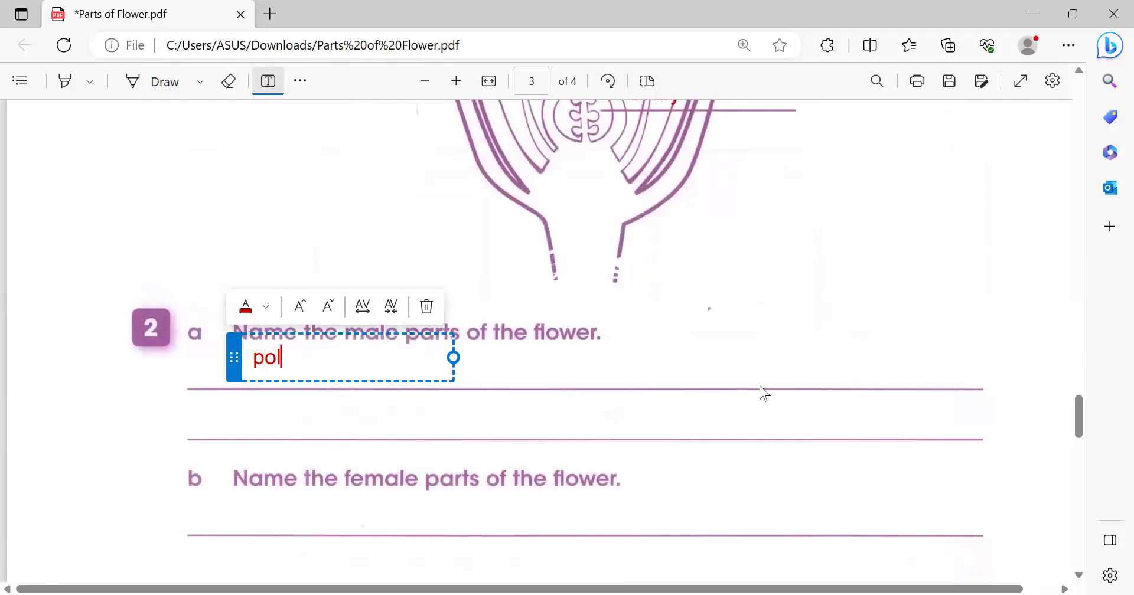
type("len grains")
left_click(646, 339)
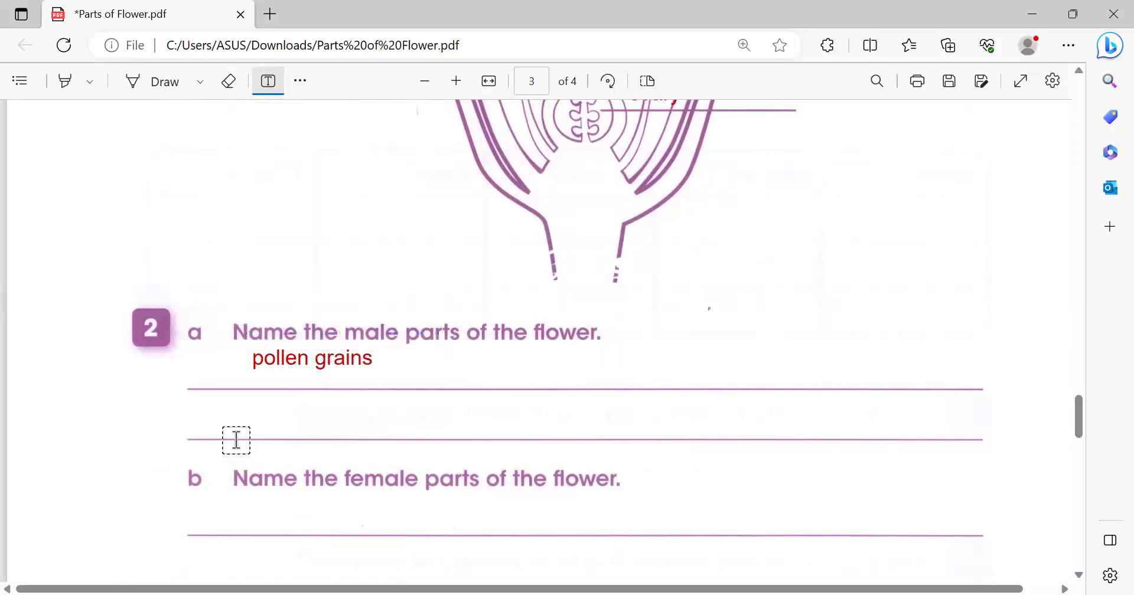
Step: Answer question 2b about the female parts of the flower with "egg/ovary" on its first answer line
left_click(260, 517)
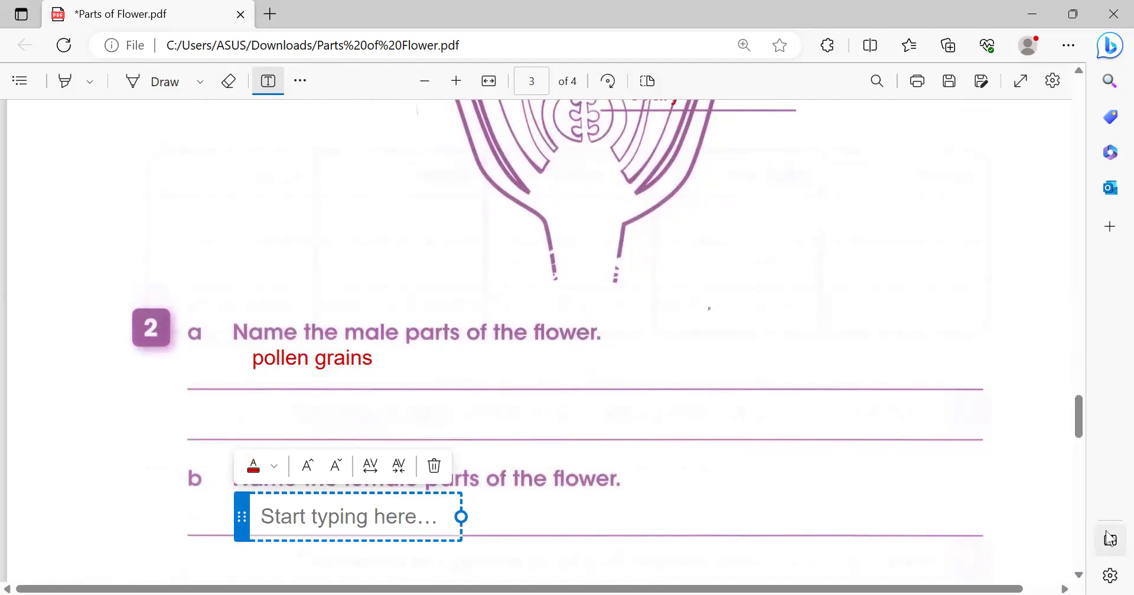
type("egg")
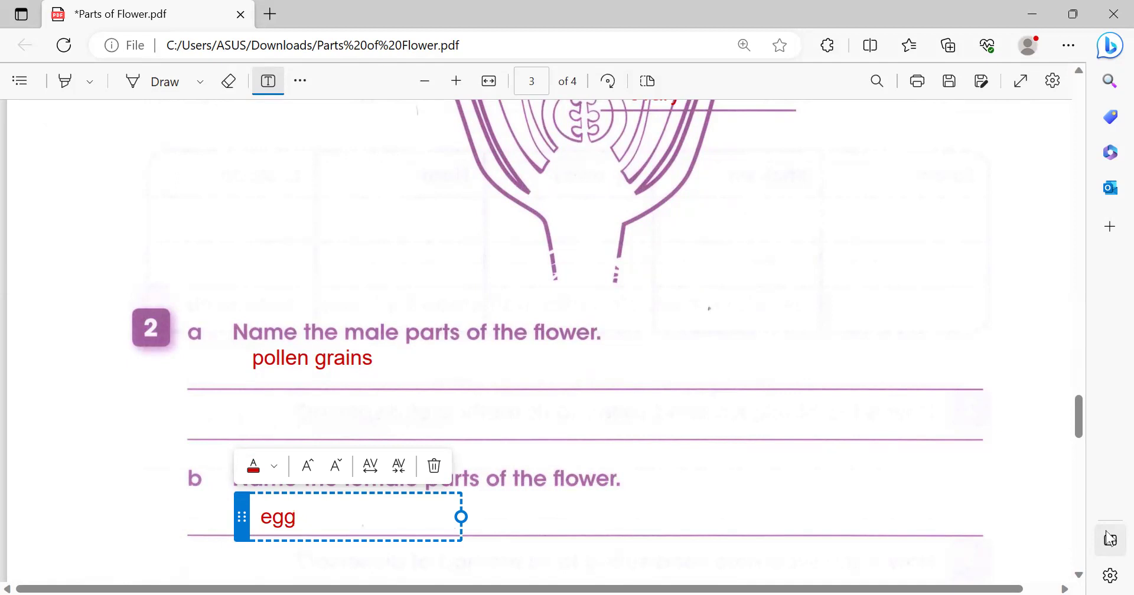
type("/ovary")
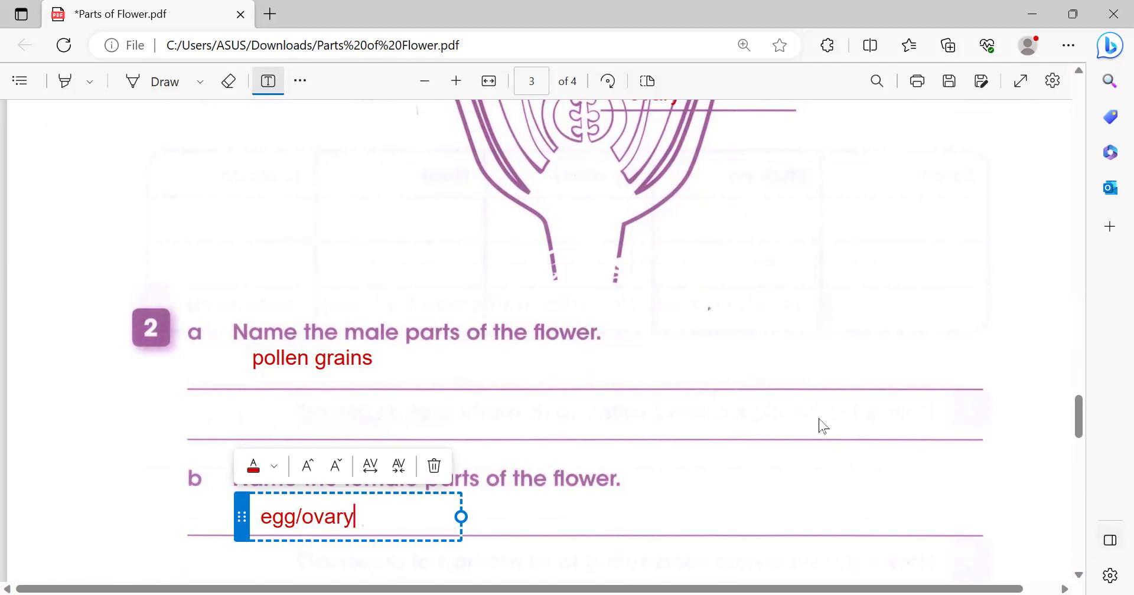
left_click(903, 483)
Step: Fill the first blank of Exercise 2.5 sentence 1 on page 4 with "anthers"
left_click(1080, 574)
scroll(1084, 576, "down", 7)
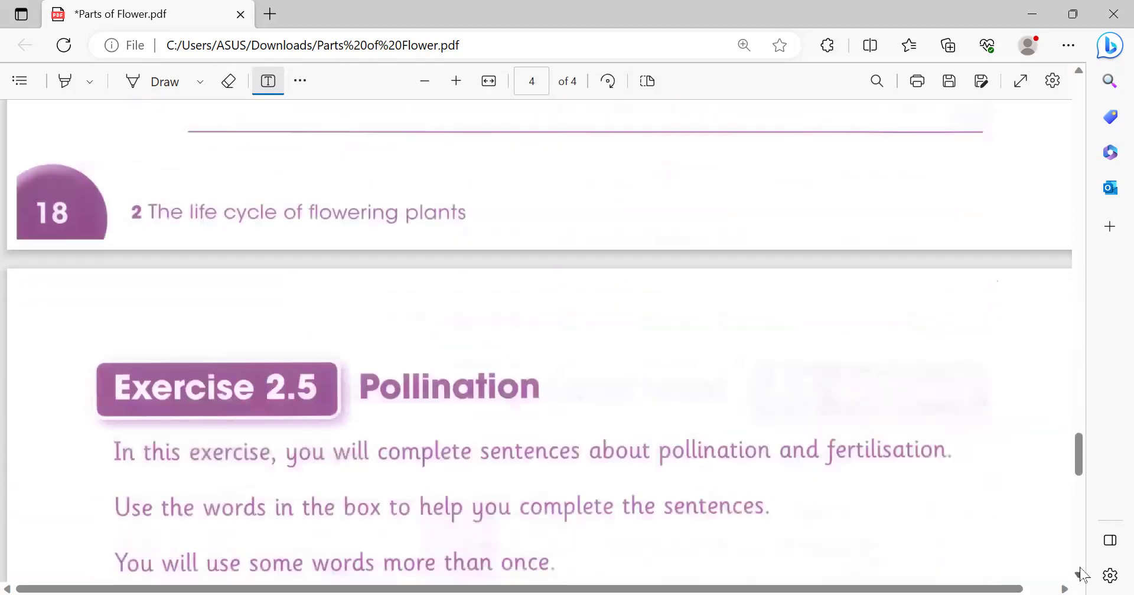
scroll(1084, 576, "down", 3)
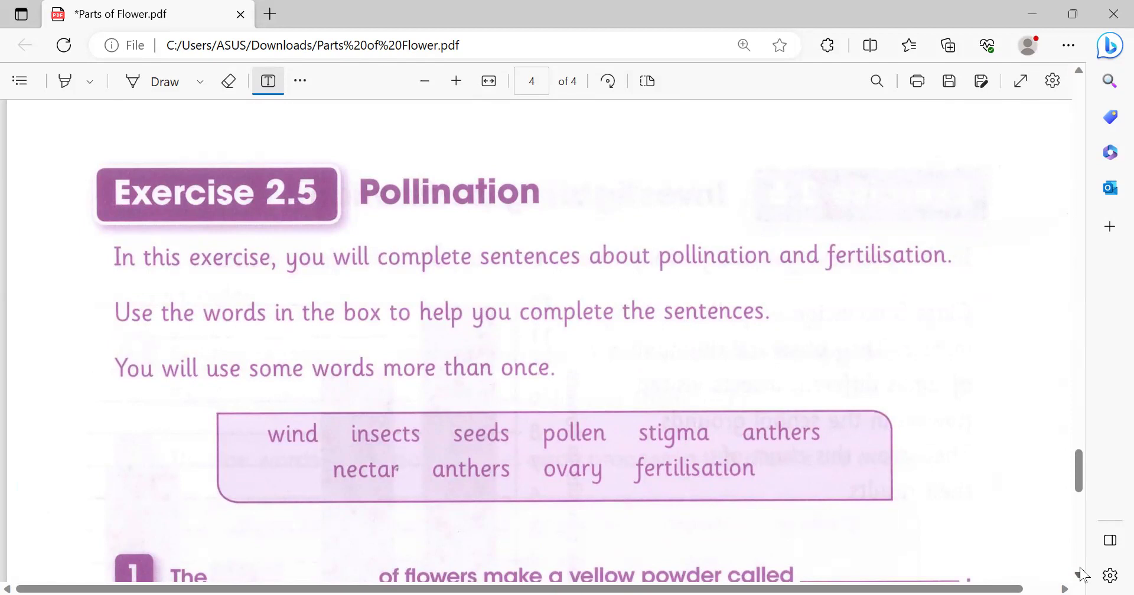
scroll(1085, 576, "down", 5)
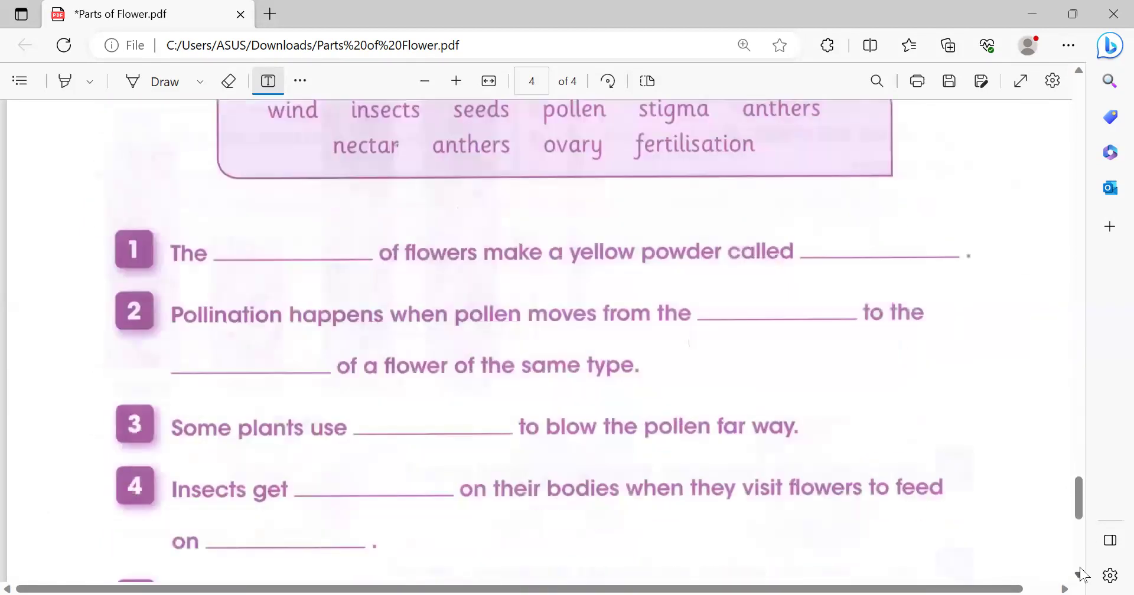
scroll(1084, 75, "up", 2)
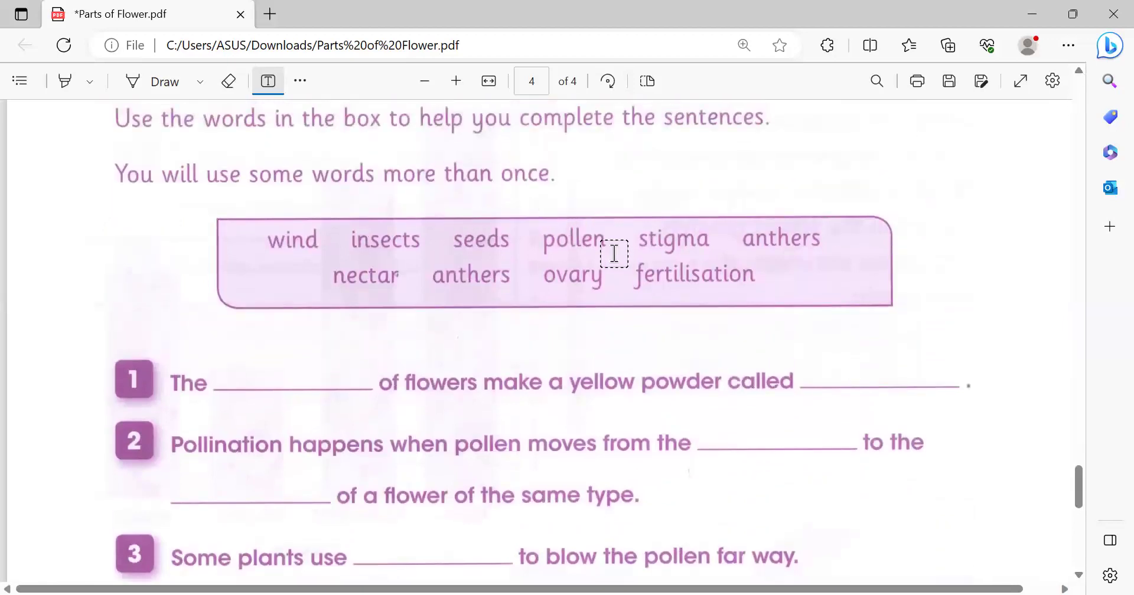
left_click(223, 367)
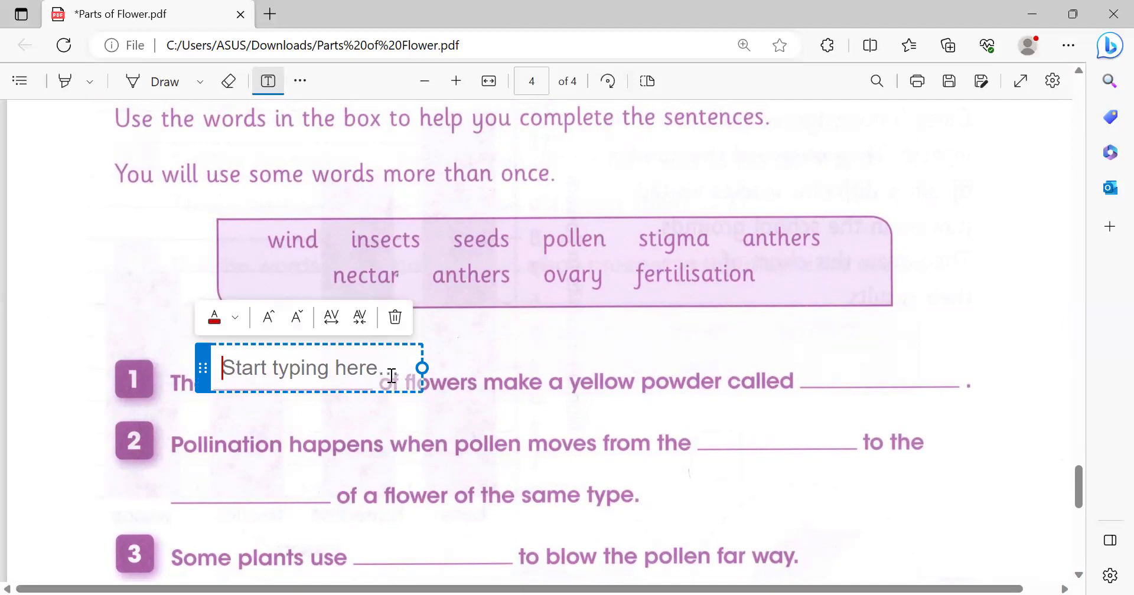
left_click(792, 337)
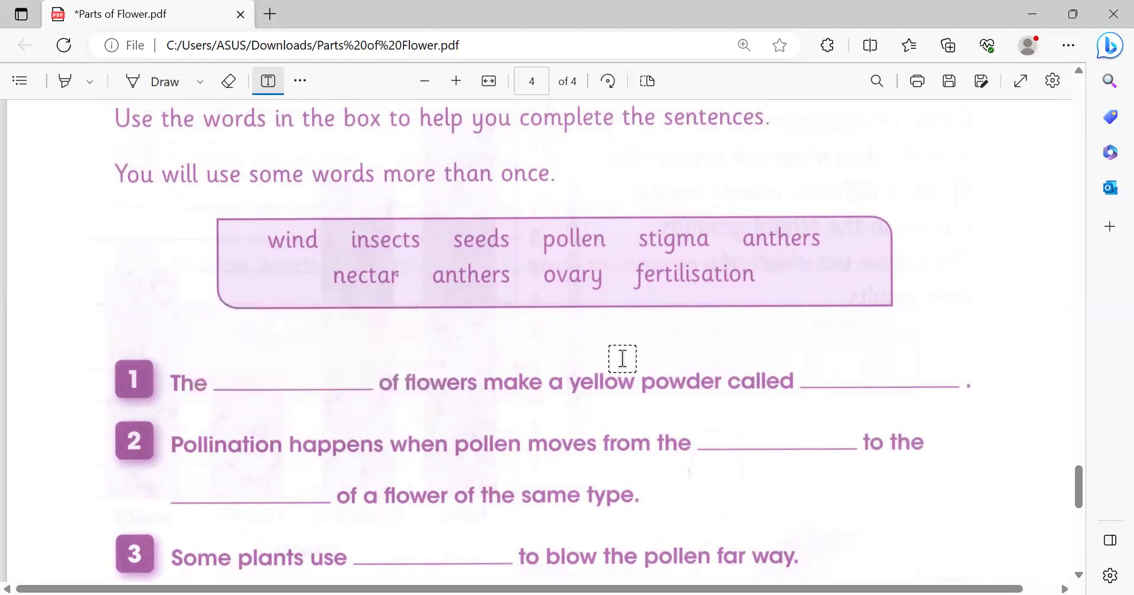
left_click(229, 377)
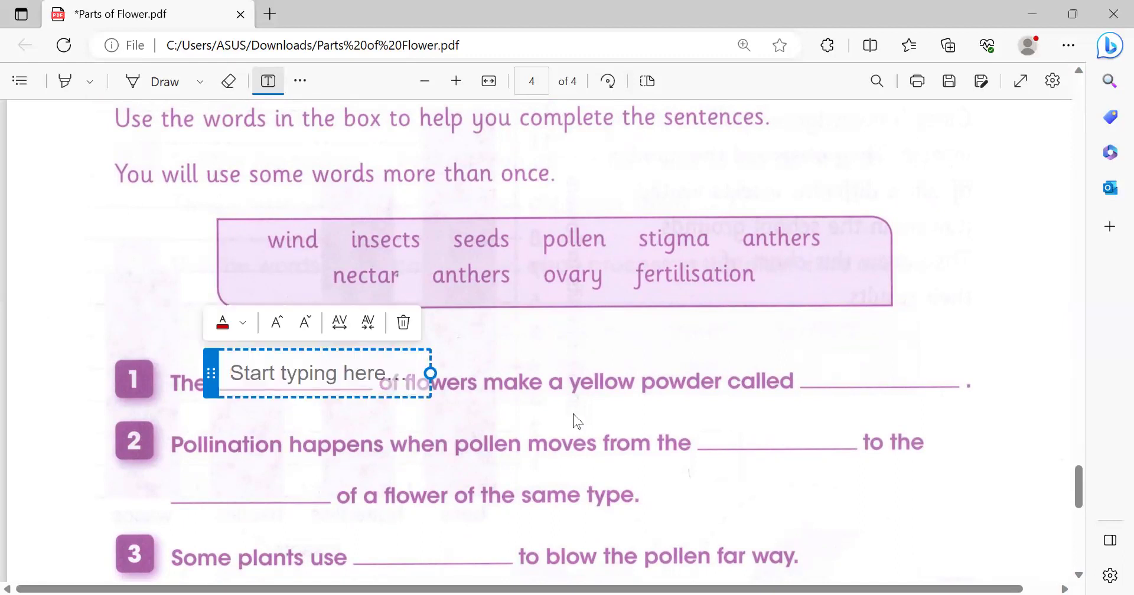
type("anthers")
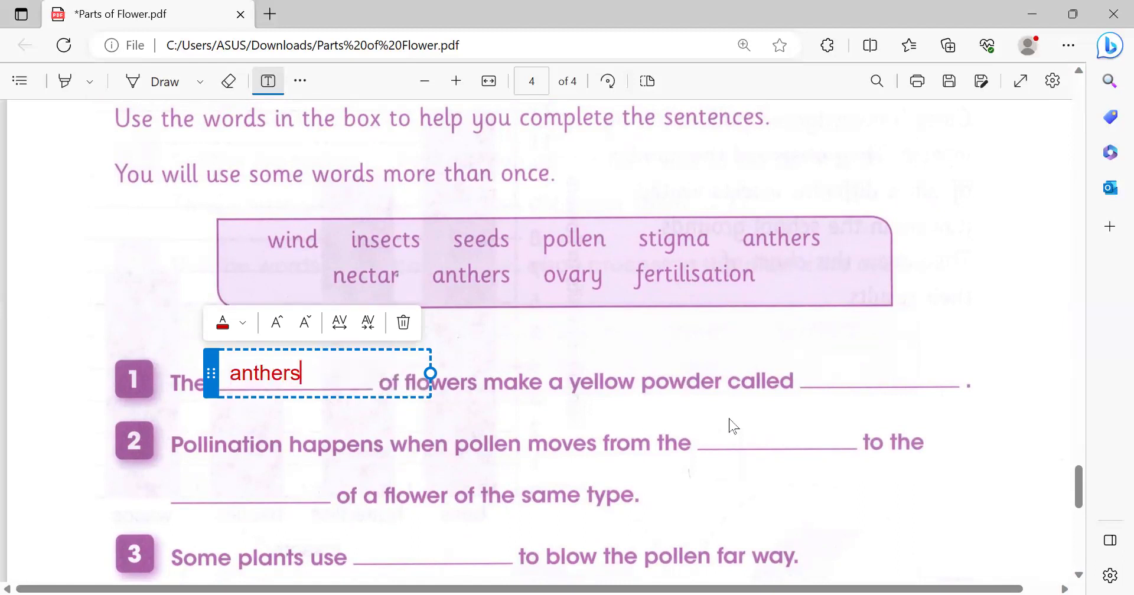
Step: Fill the second blank of sentence 1, after "yellow powder called", with "pollen"
left_click(824, 370)
left_click(823, 371)
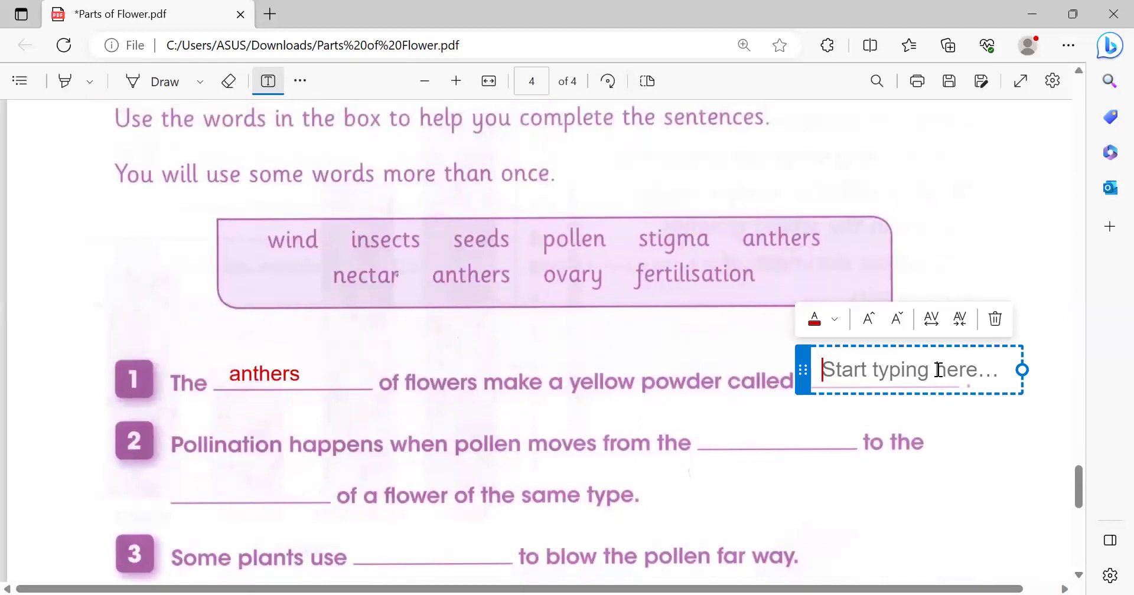
type("pollen")
left_click(871, 296)
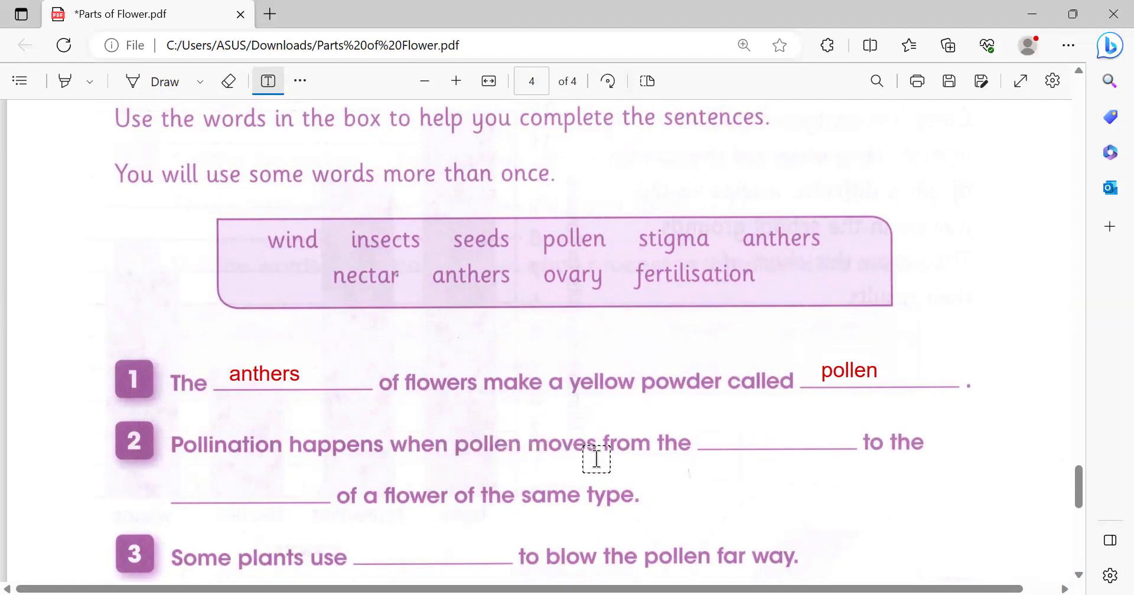
Step: Complete sentence 2 about pollination with "anthers" in the first blank and "stigma" in the second
left_click(705, 429)
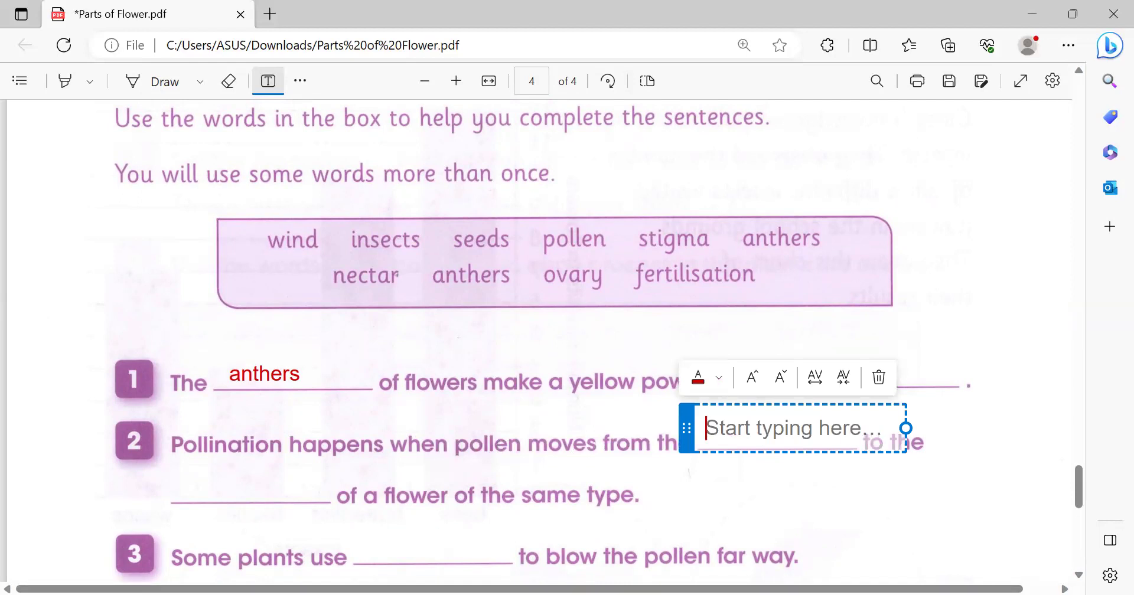
type("anthers")
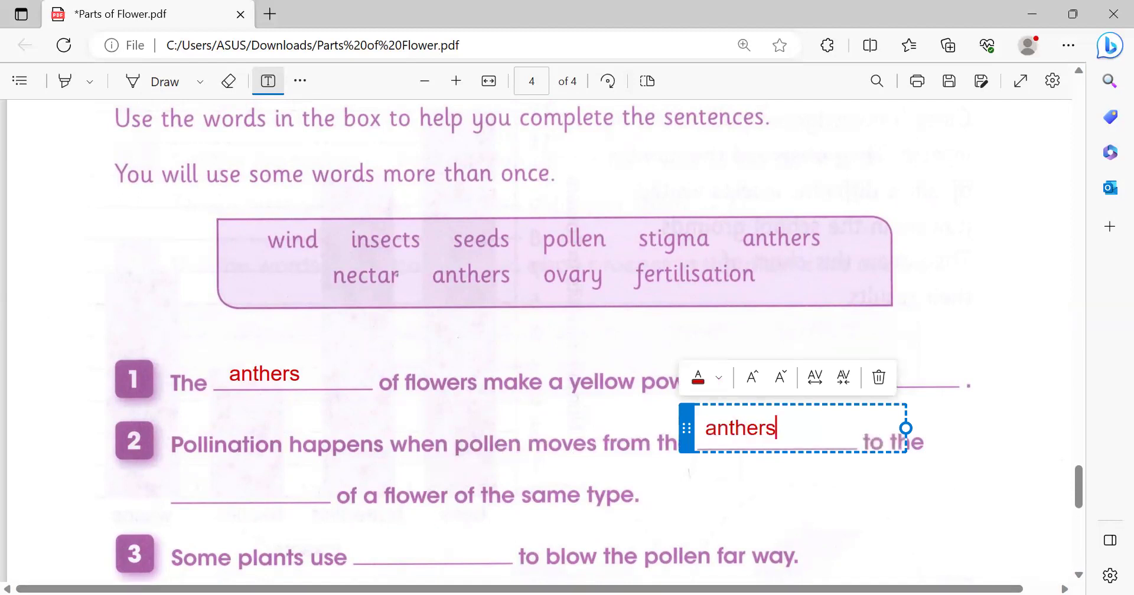
left_click(969, 340)
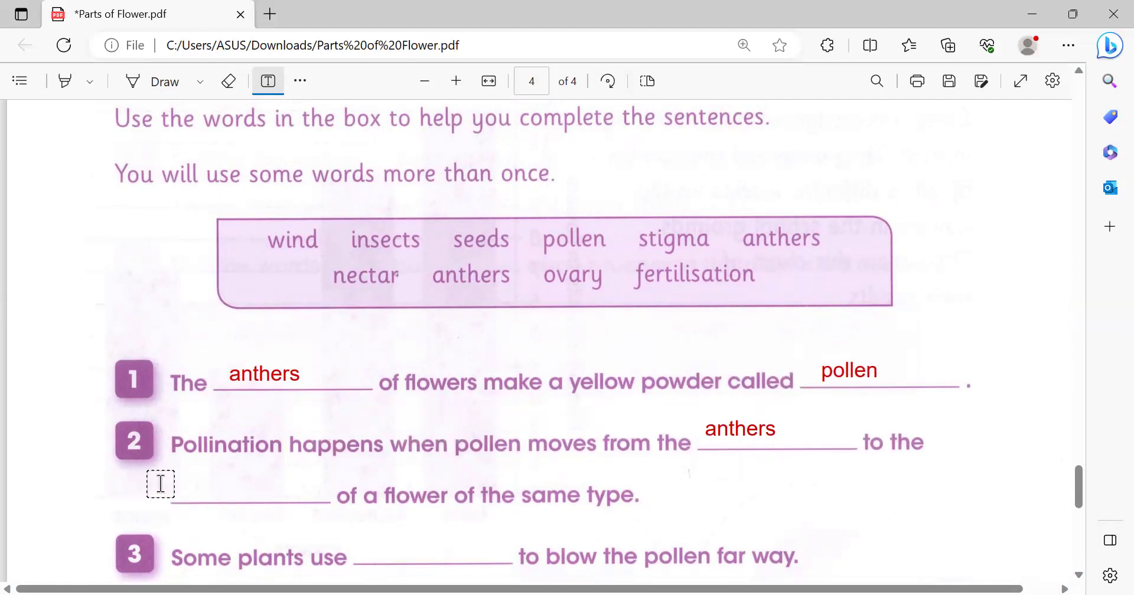
left_click(182, 481)
type("s")
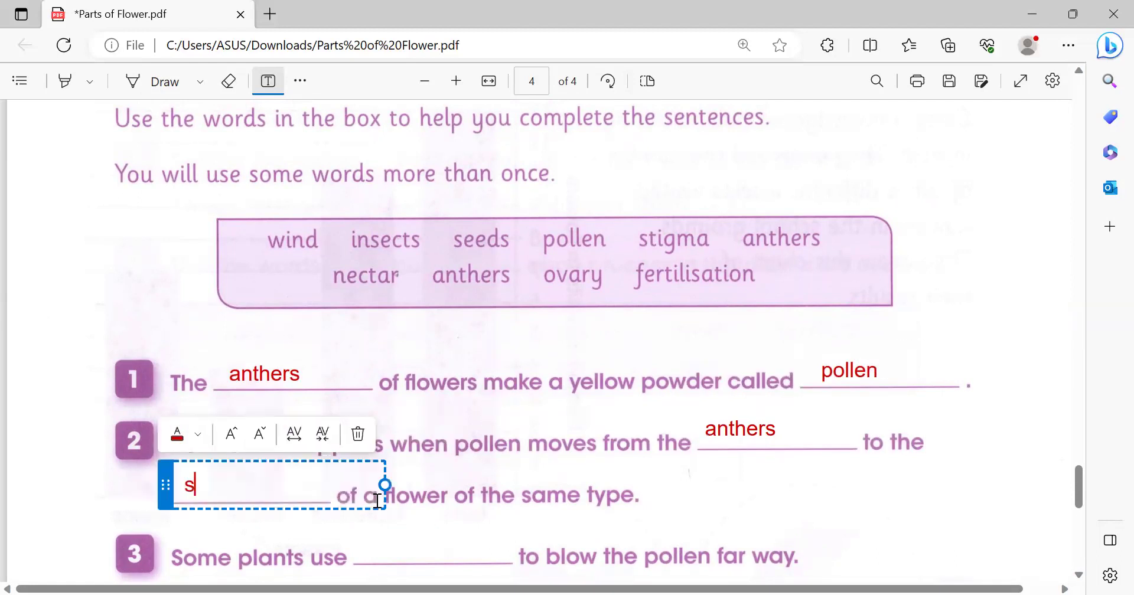
type("tigma")
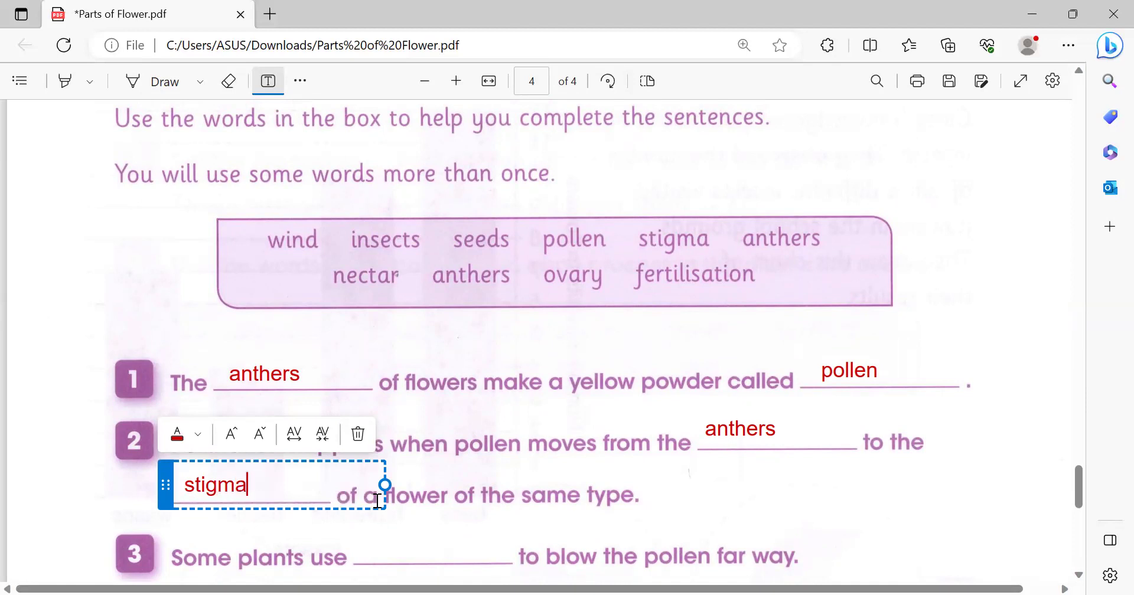
left_click(942, 329)
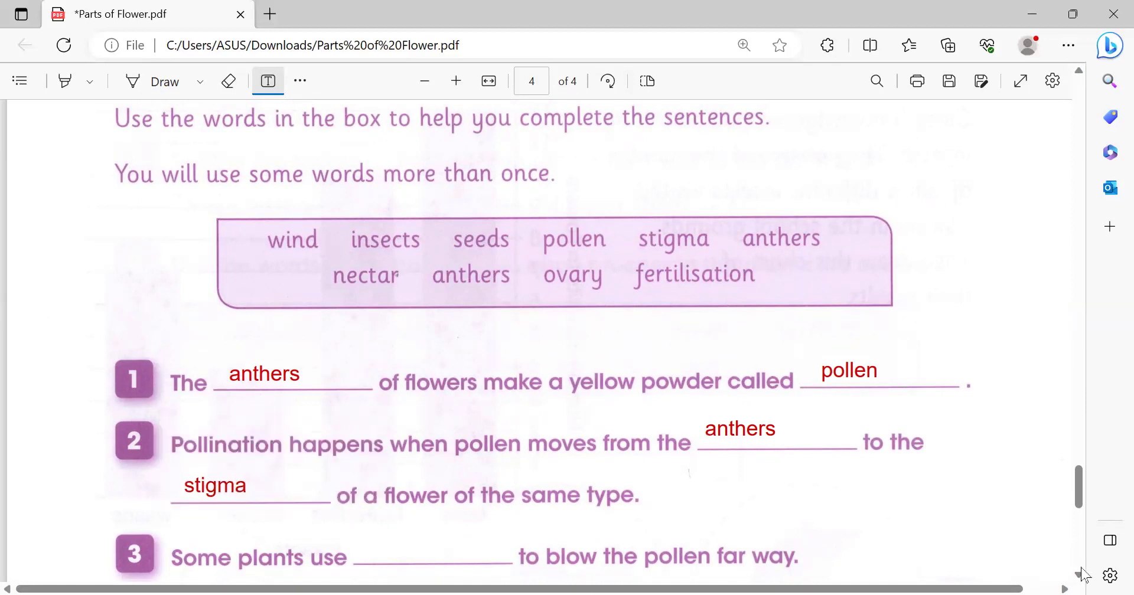
Step: Fill the blank in sentence 3, about blowing the pollen far away, with "wind"
scroll(1082, 574, "down", 3)
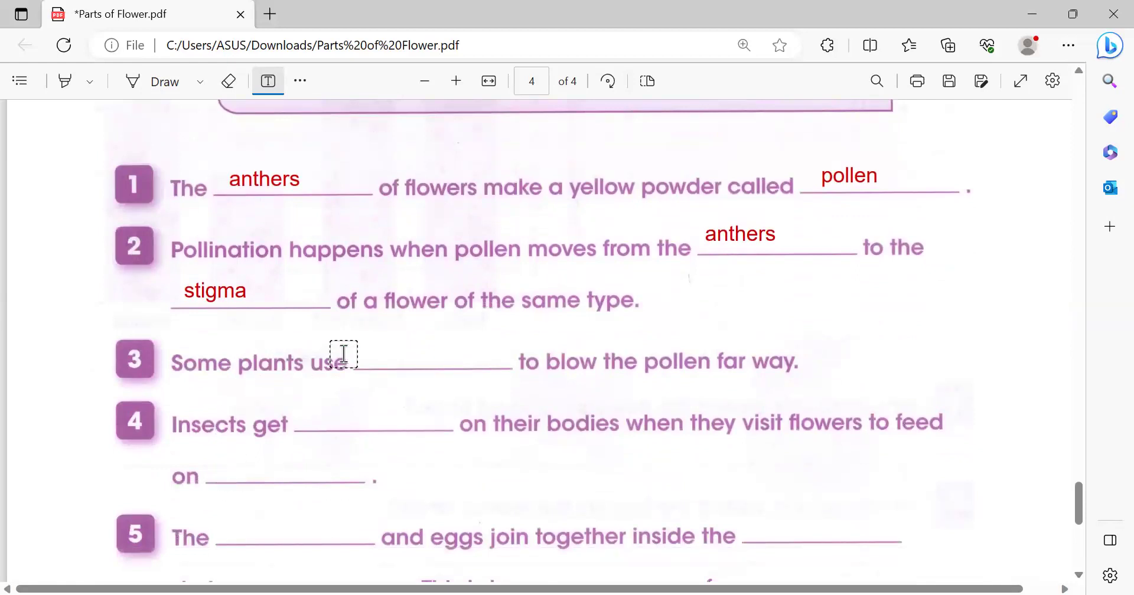
left_click(362, 351)
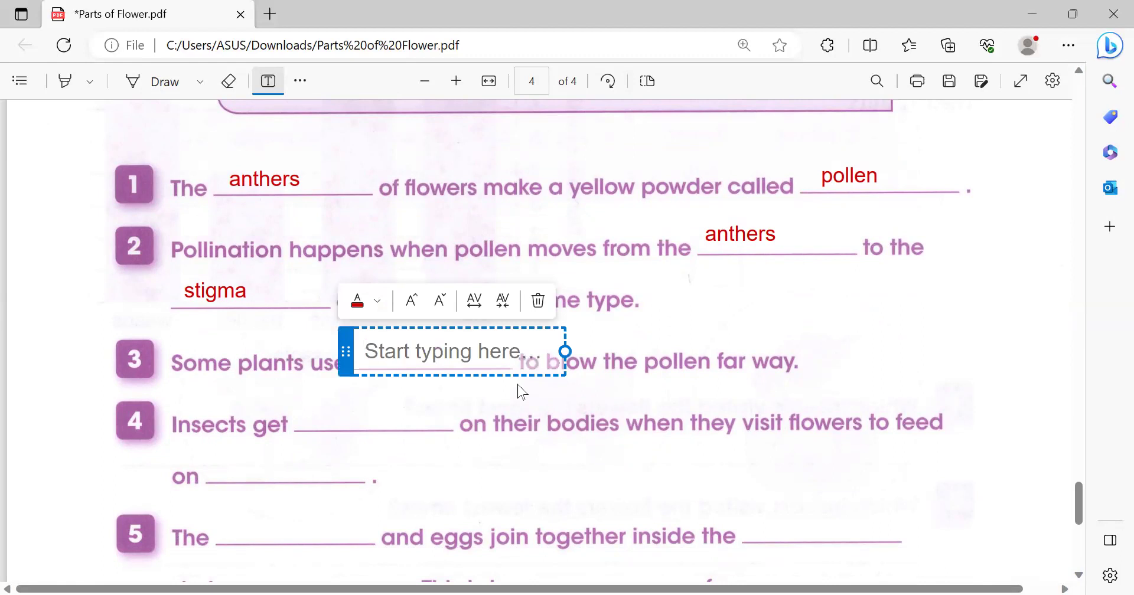
type("wind")
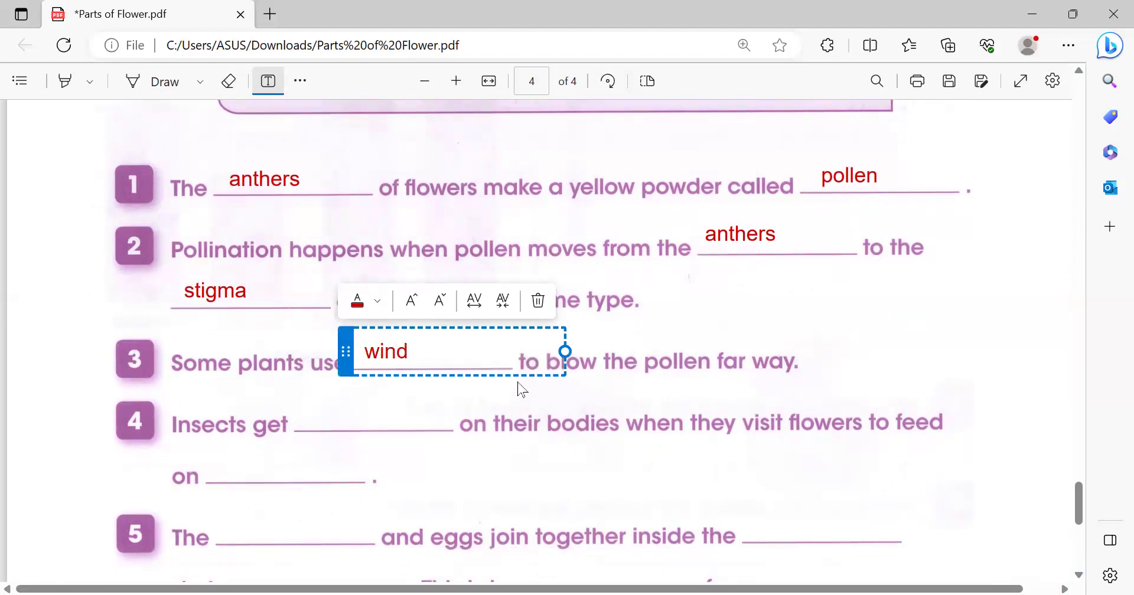
left_click(1024, 335)
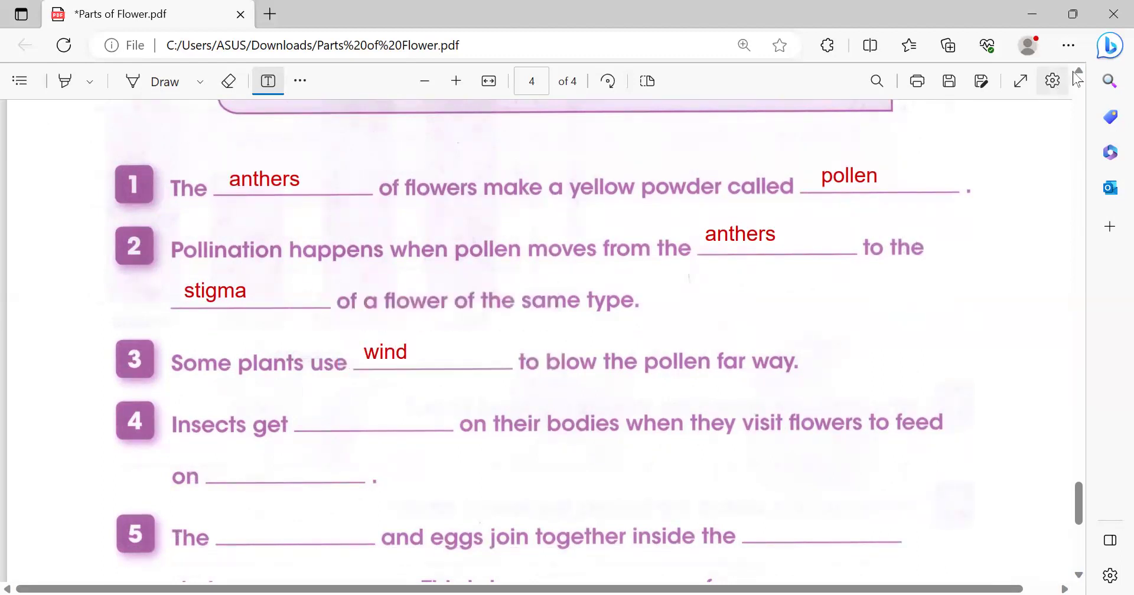
Step: Complete sentence 4 about insects visiting flowers with "pollen" in the first blank and "stigma" in the second
scroll(939, 113, "up", 1)
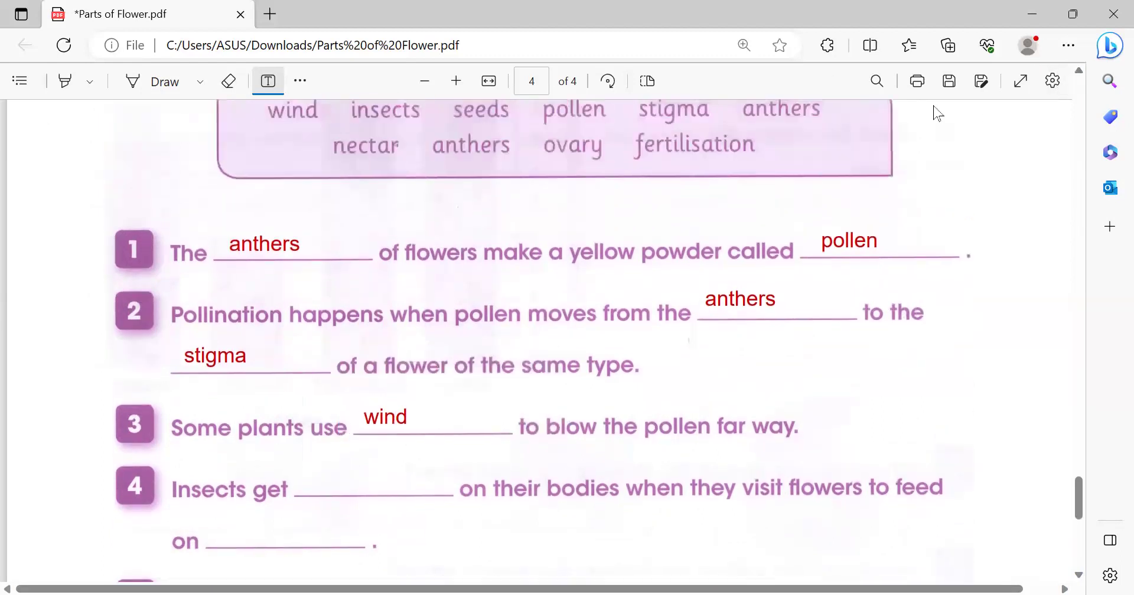
left_click(1080, 71)
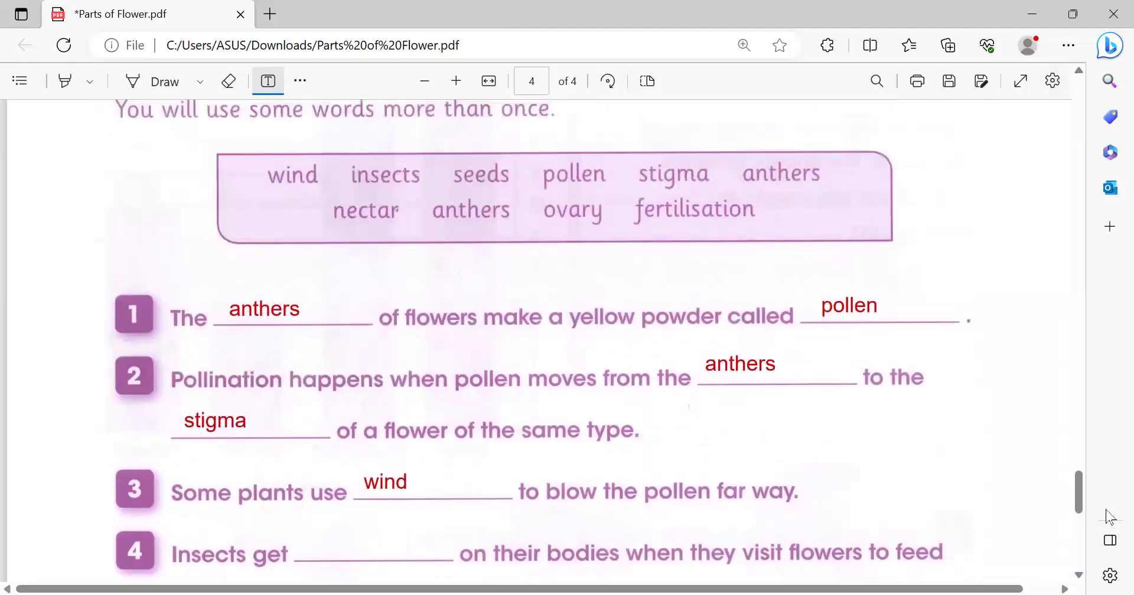
left_click(1079, 574)
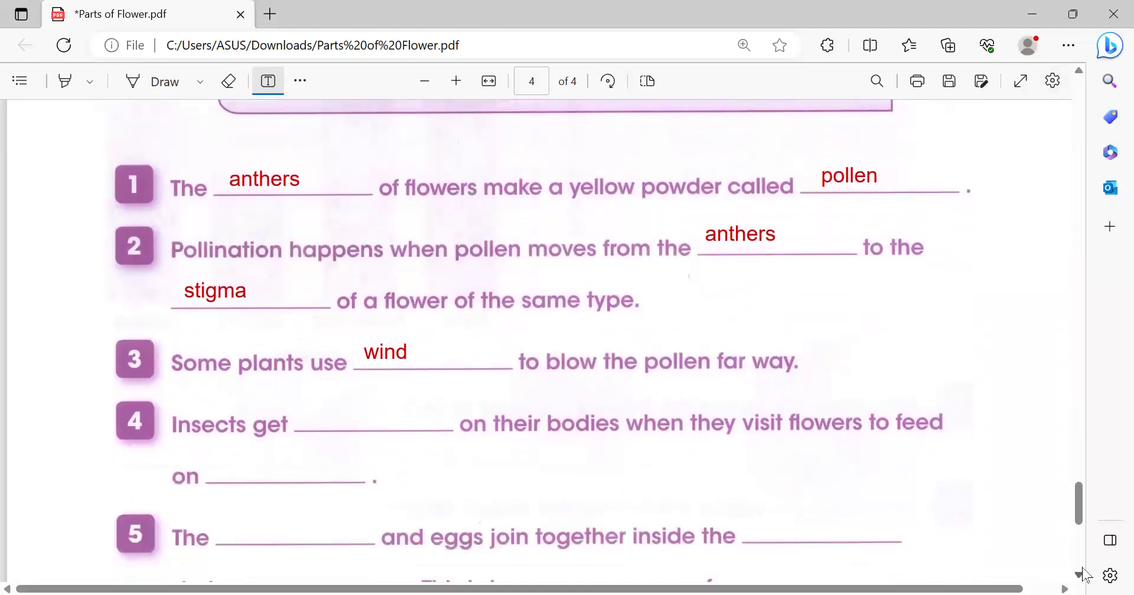
left_click(311, 414)
left_click(312, 415)
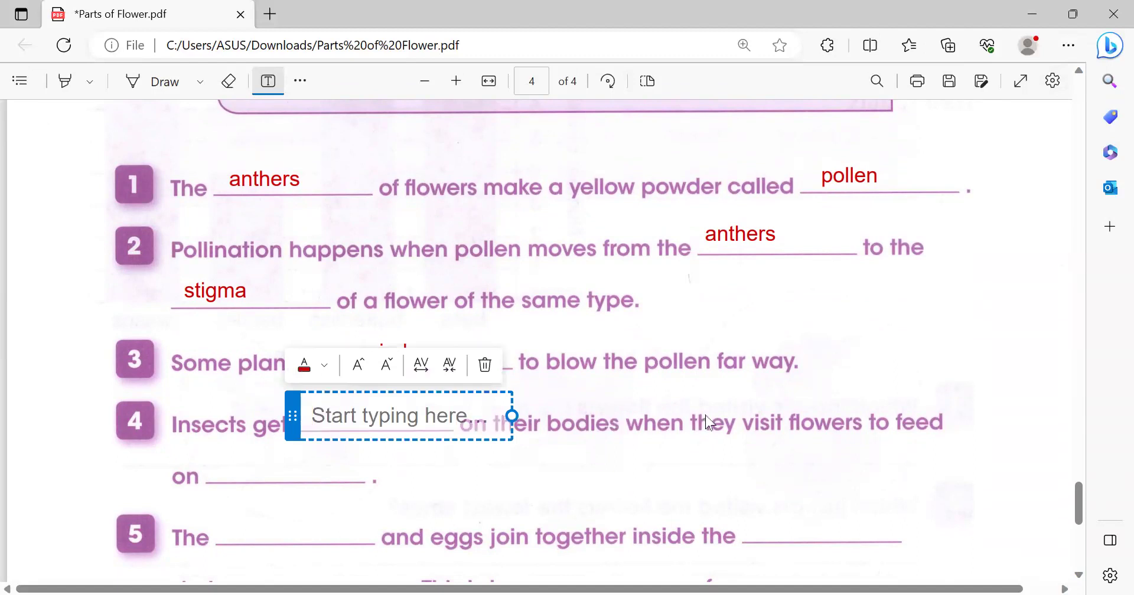
type("pollen")
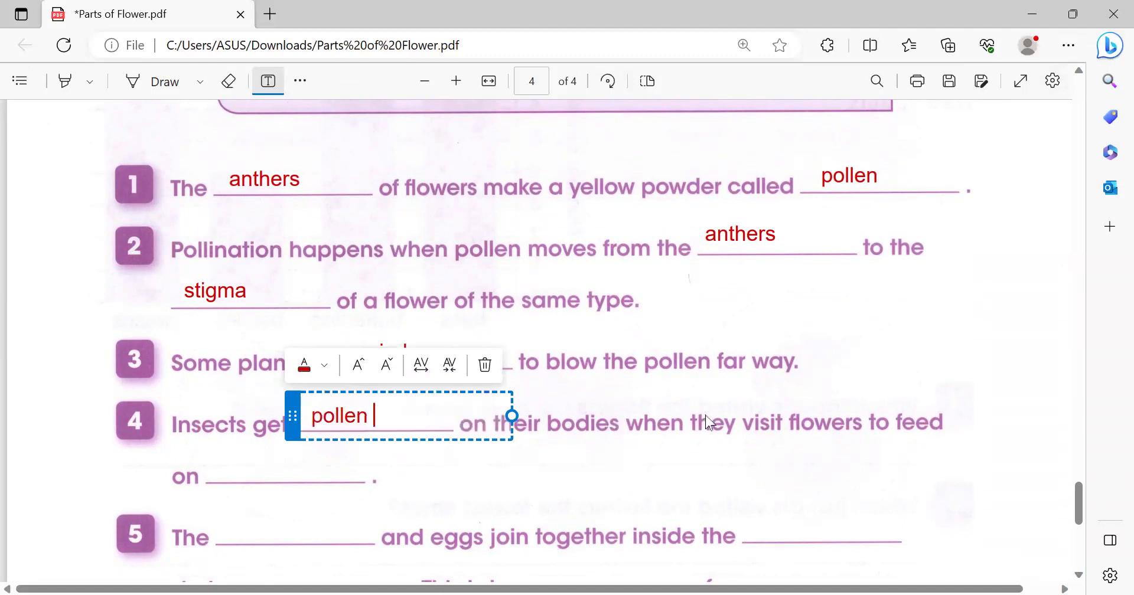
left_click(876, 363)
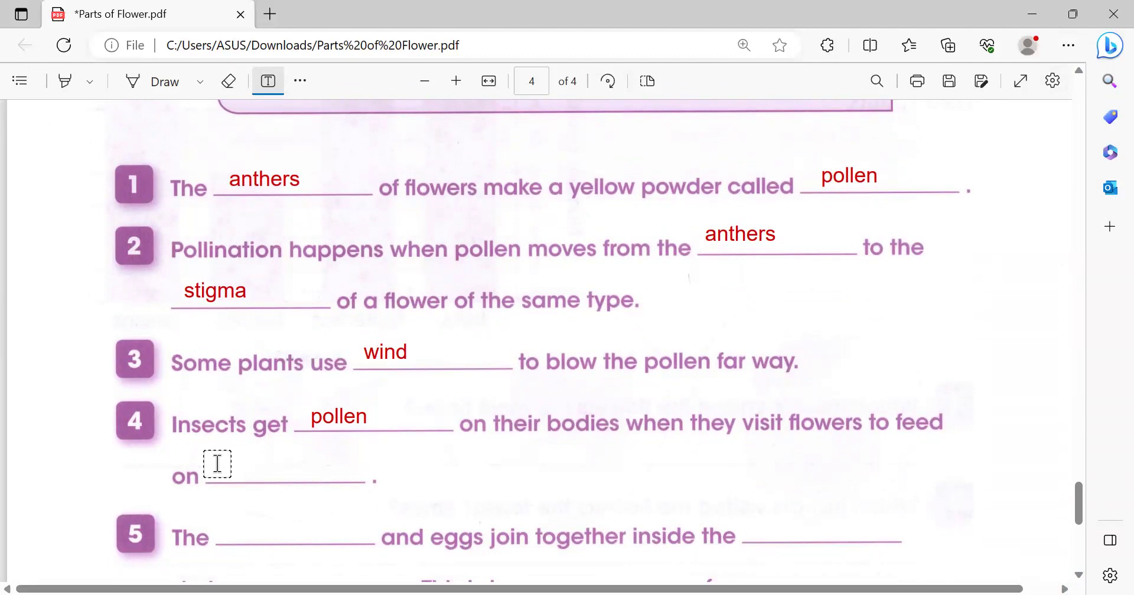
left_click(235, 464)
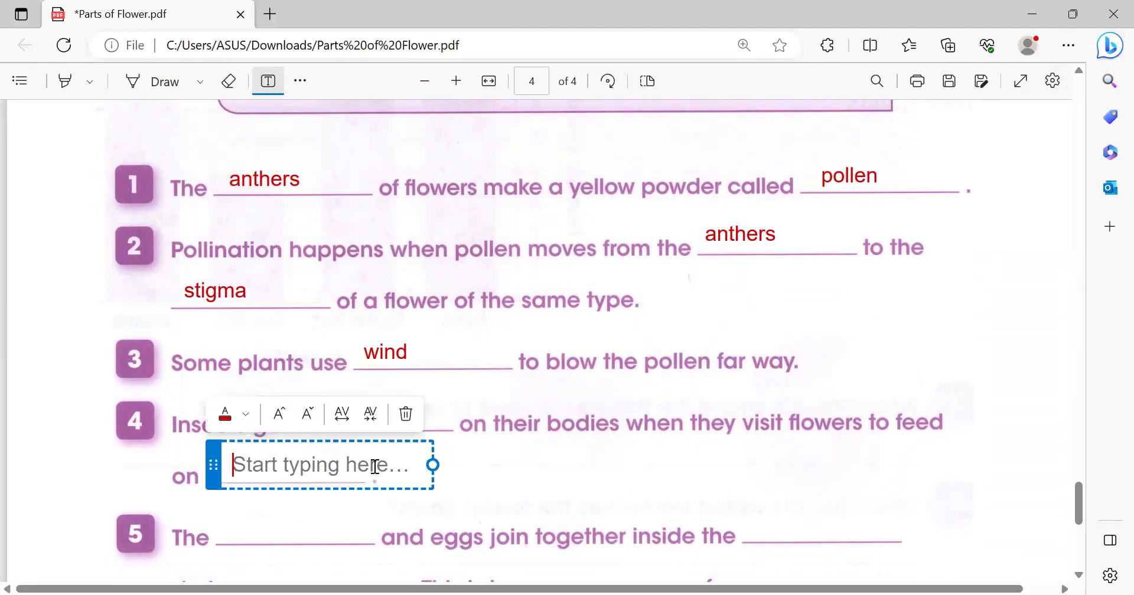
type("stigma")
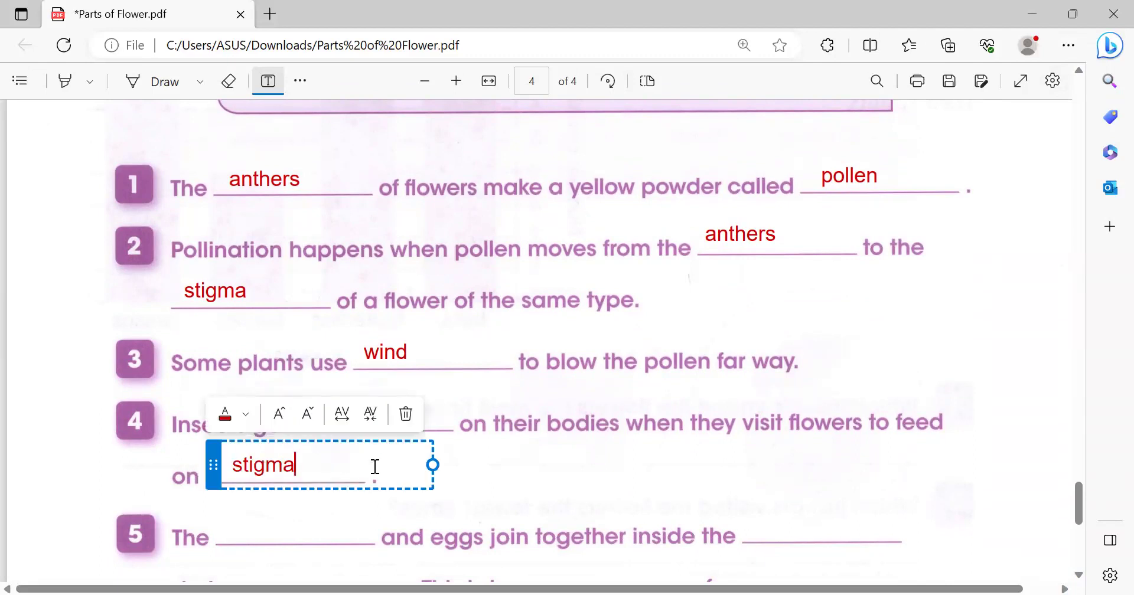
left_click(665, 490)
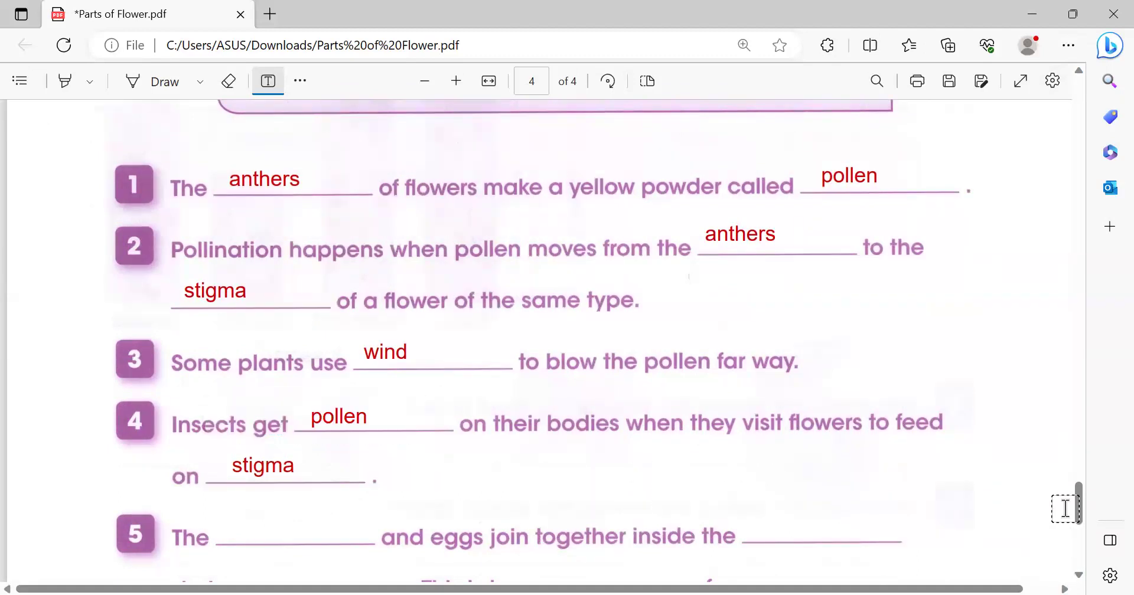
Step: Fill the first blank of sentence 5 with "ovary" and the blank after "inside the" with "pollen"
scroll(1081, 574, "down", 3)
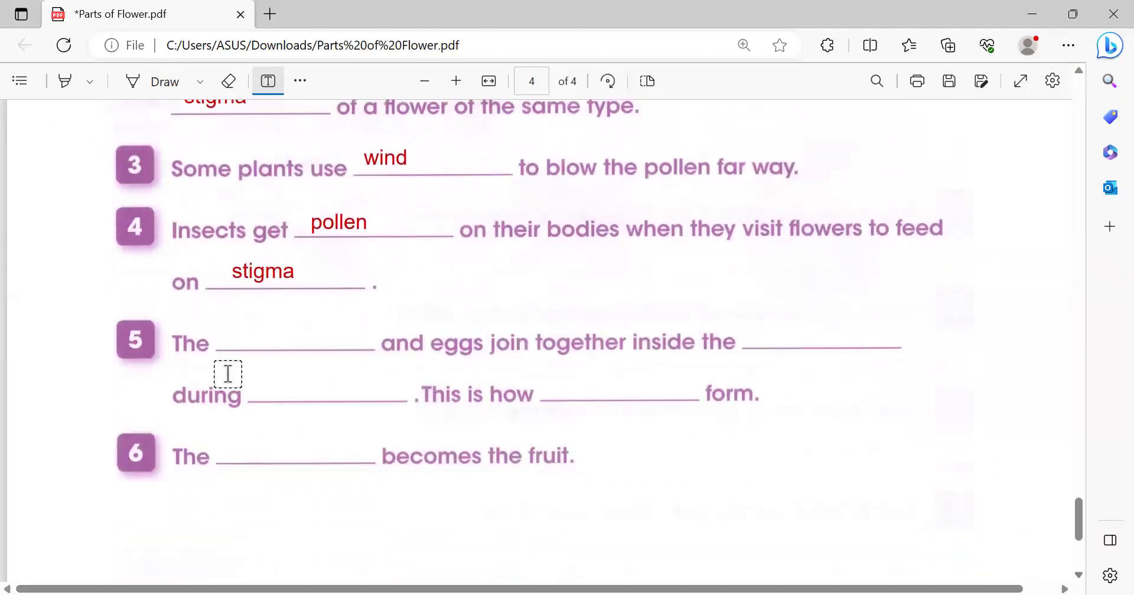
left_click(239, 333)
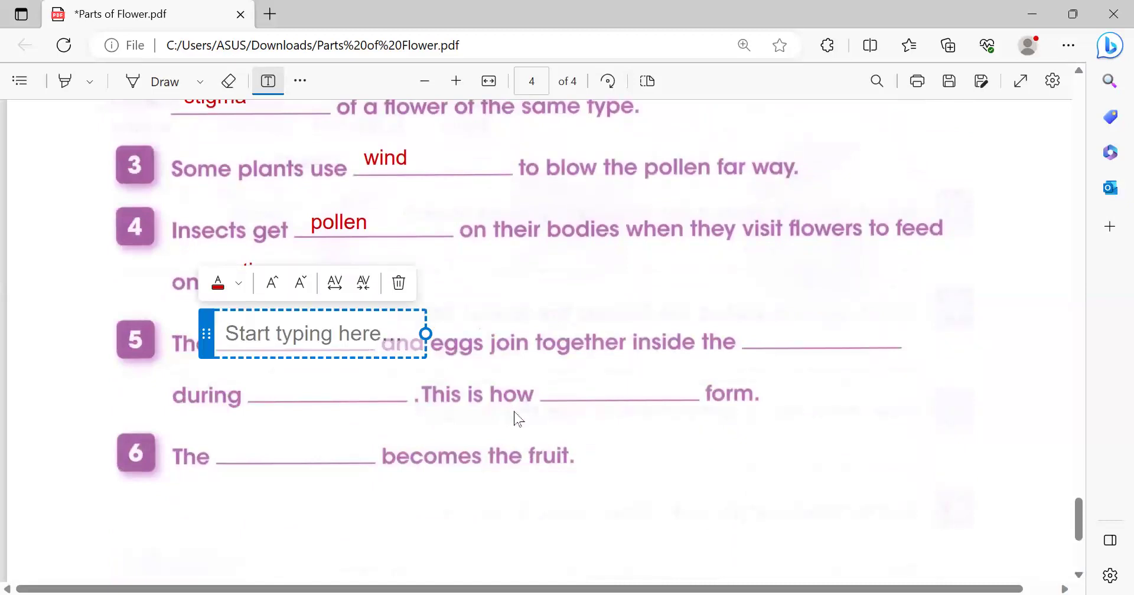
type("ovary")
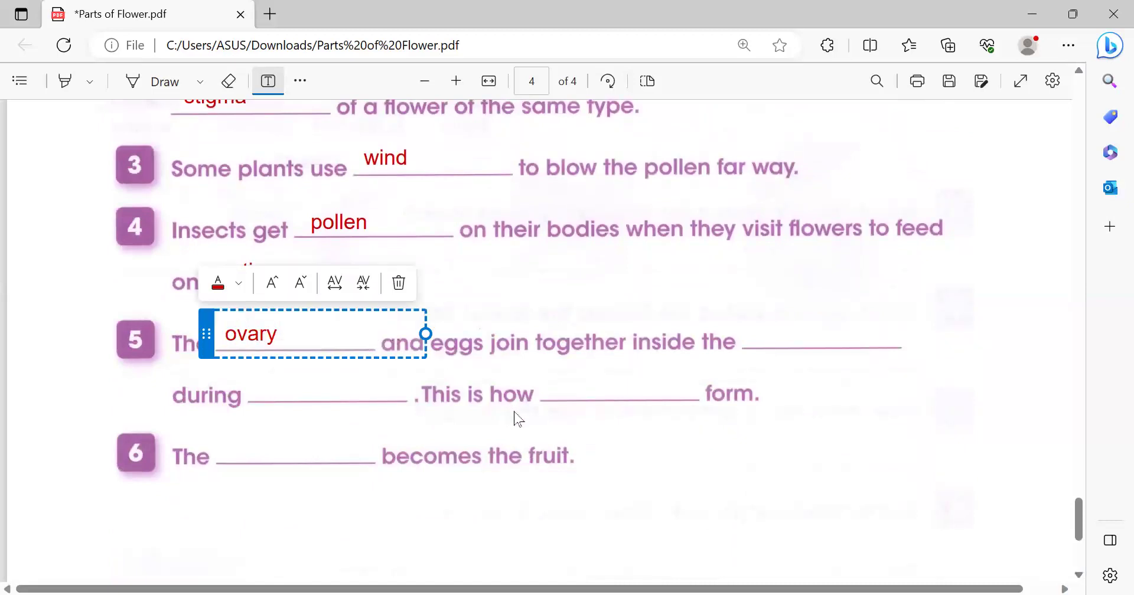
left_click(716, 282)
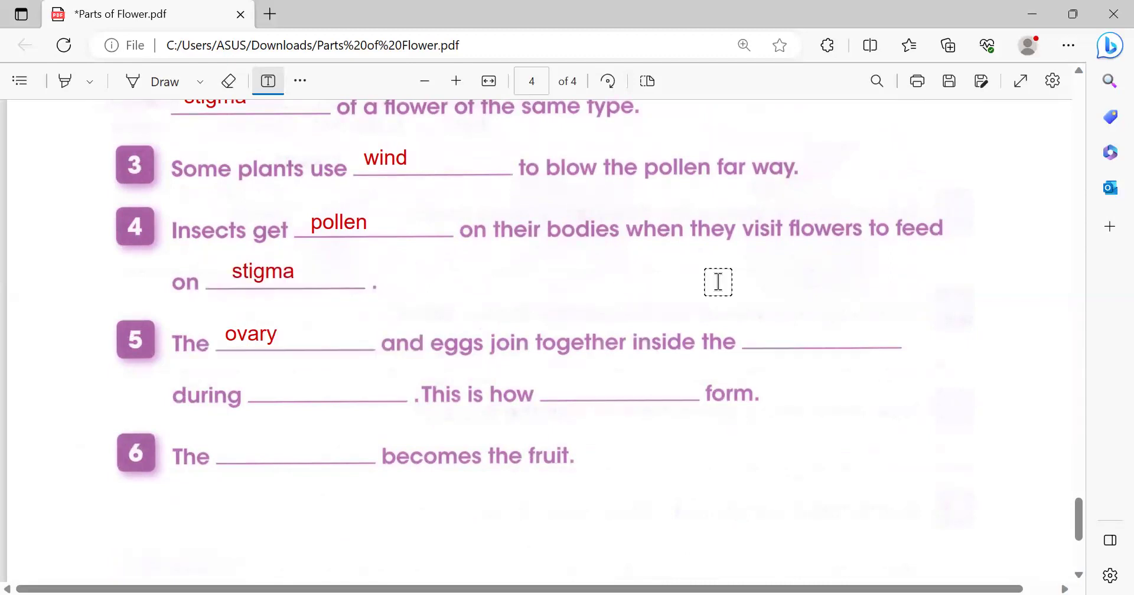
left_click(758, 331)
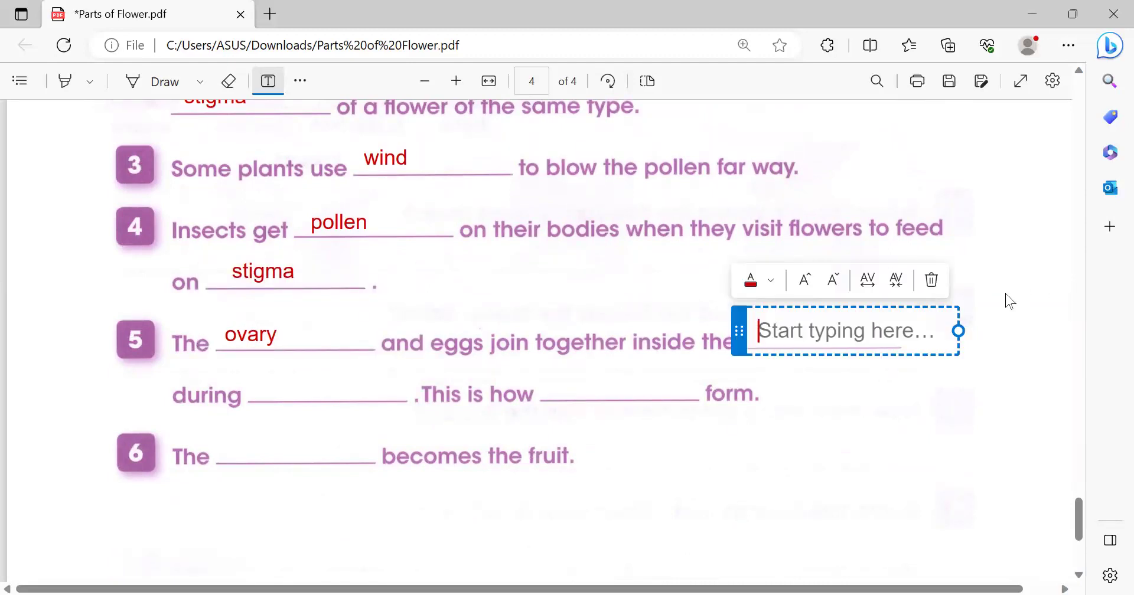
type("pollen")
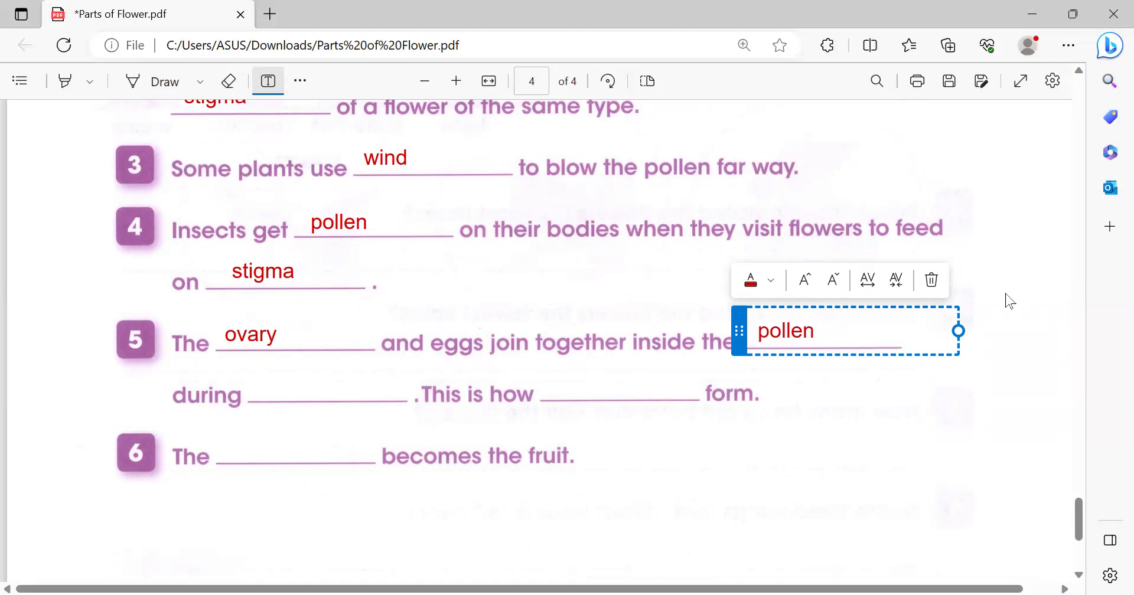
Step: Fill the blank after "during" in sentence 5 with "fertilisation"
left_click(925, 406)
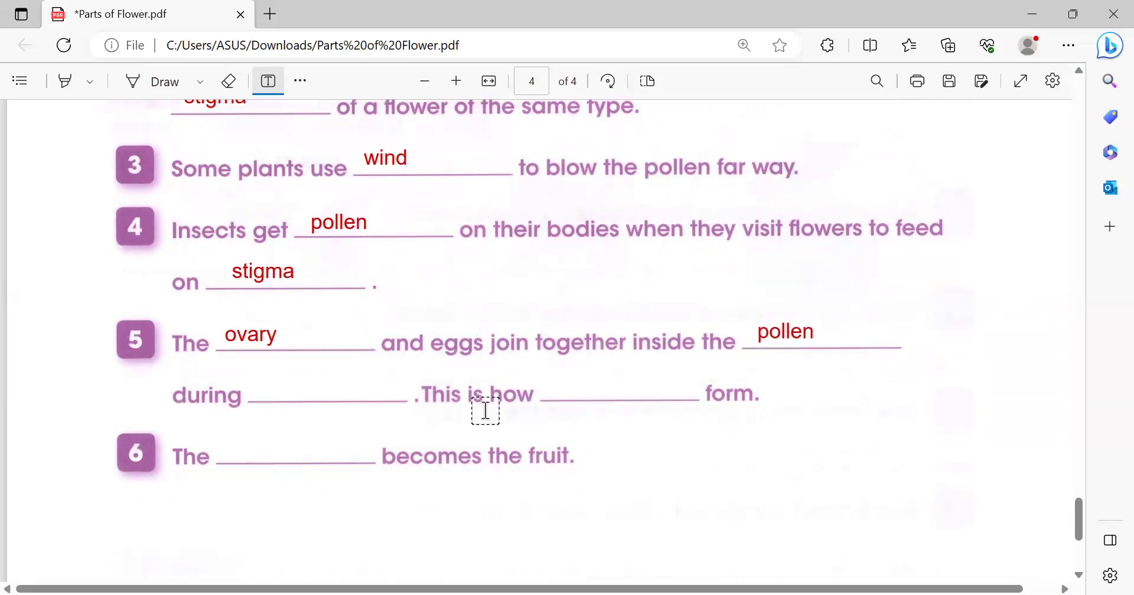
left_click(265, 382)
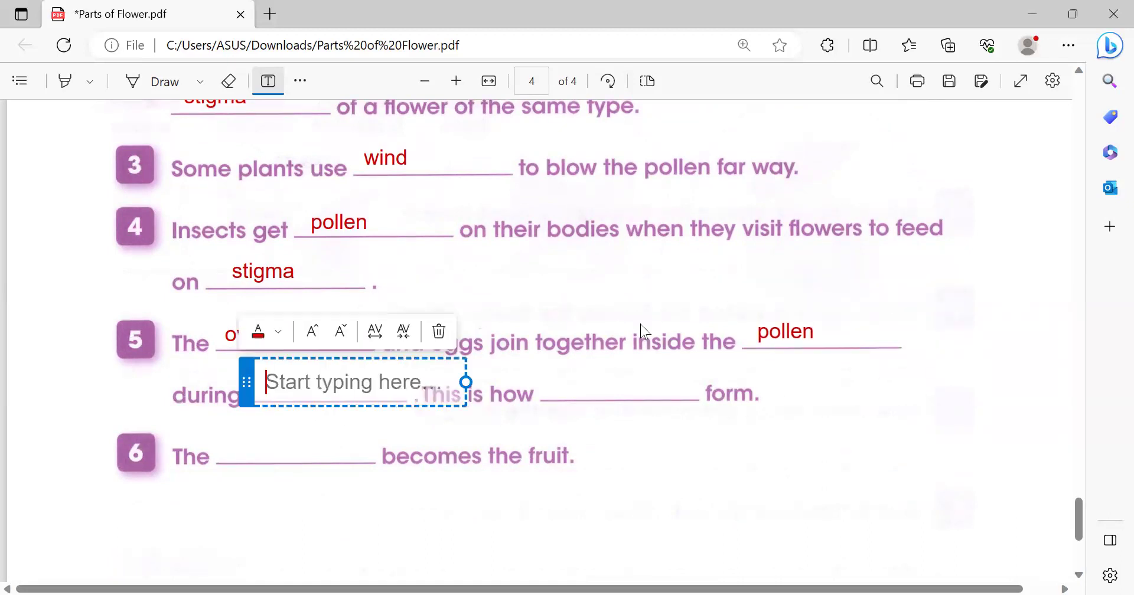
type("fert")
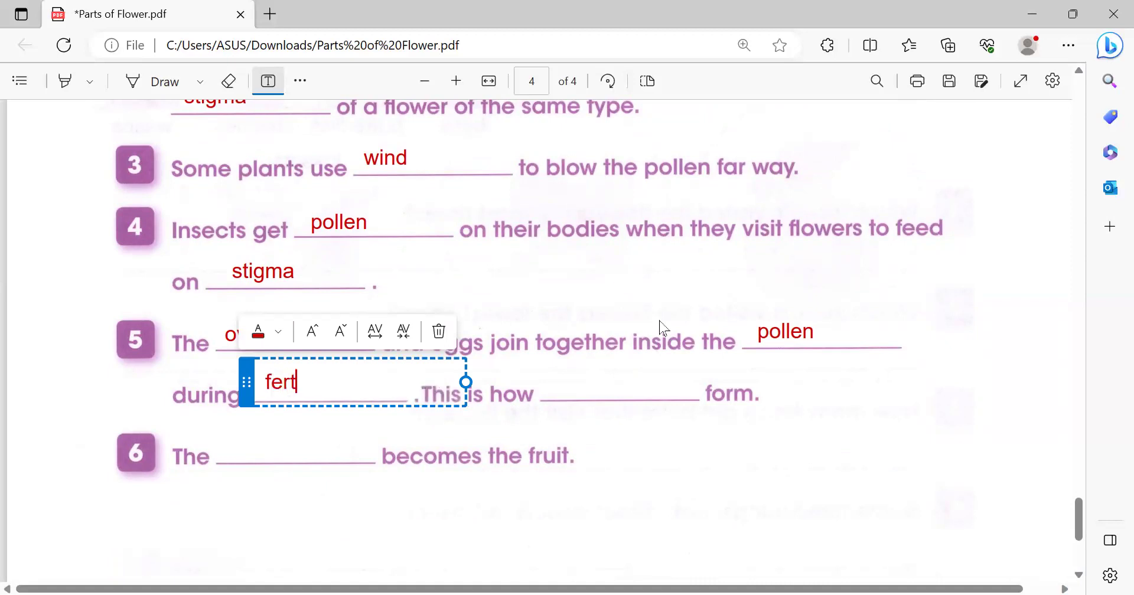
type("ilisation")
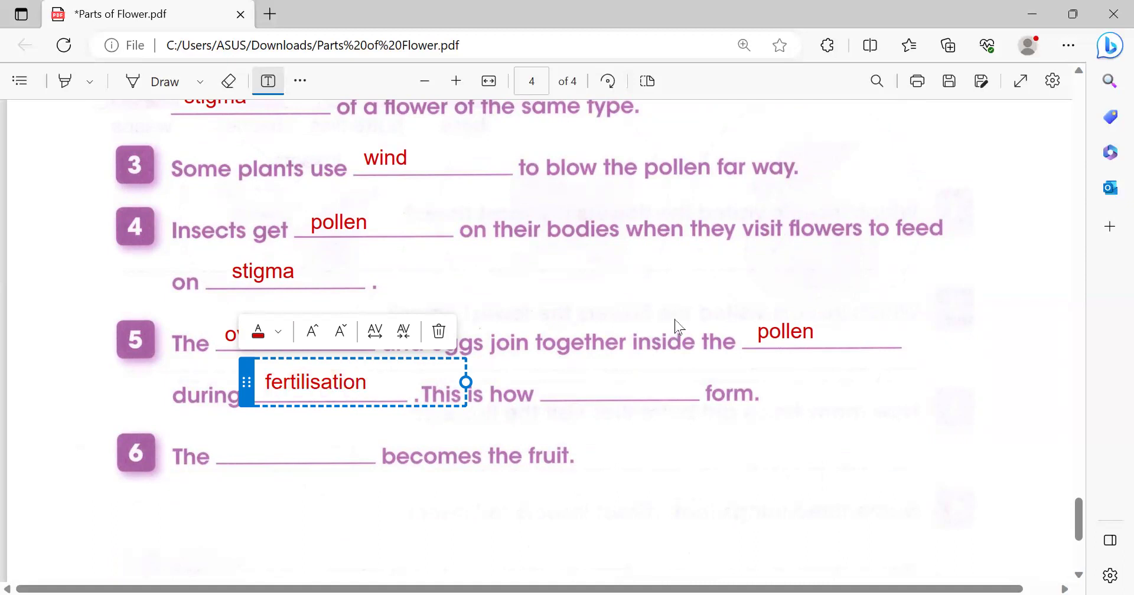
left_click(923, 378)
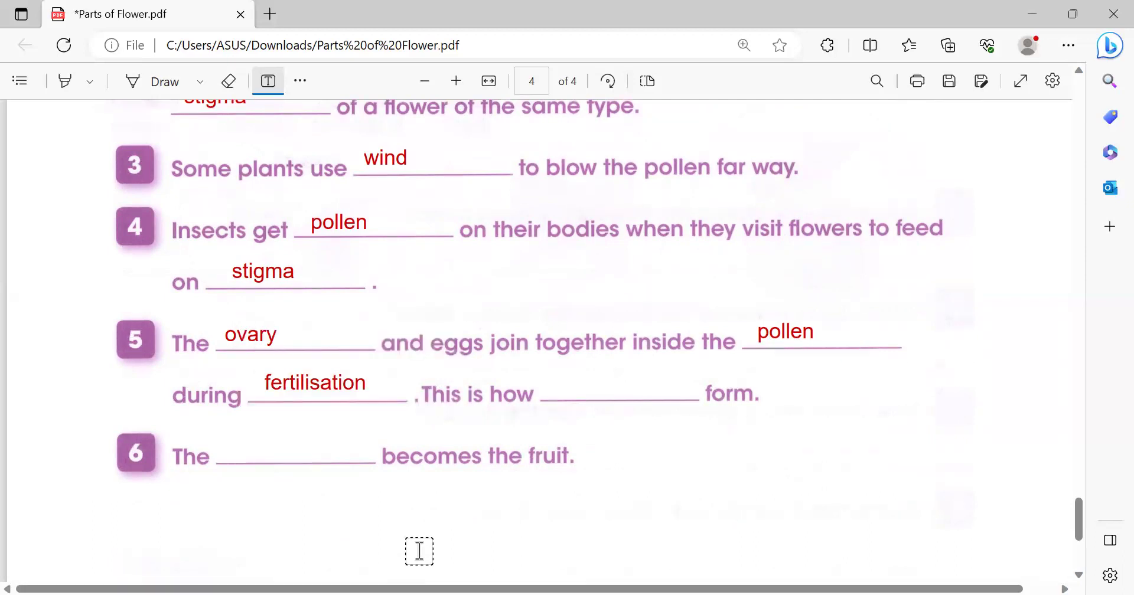
Step: Fill the last blank of sentence 5, between "This is how" and "form", with "seeds"
left_click(555, 382)
type("seeds")
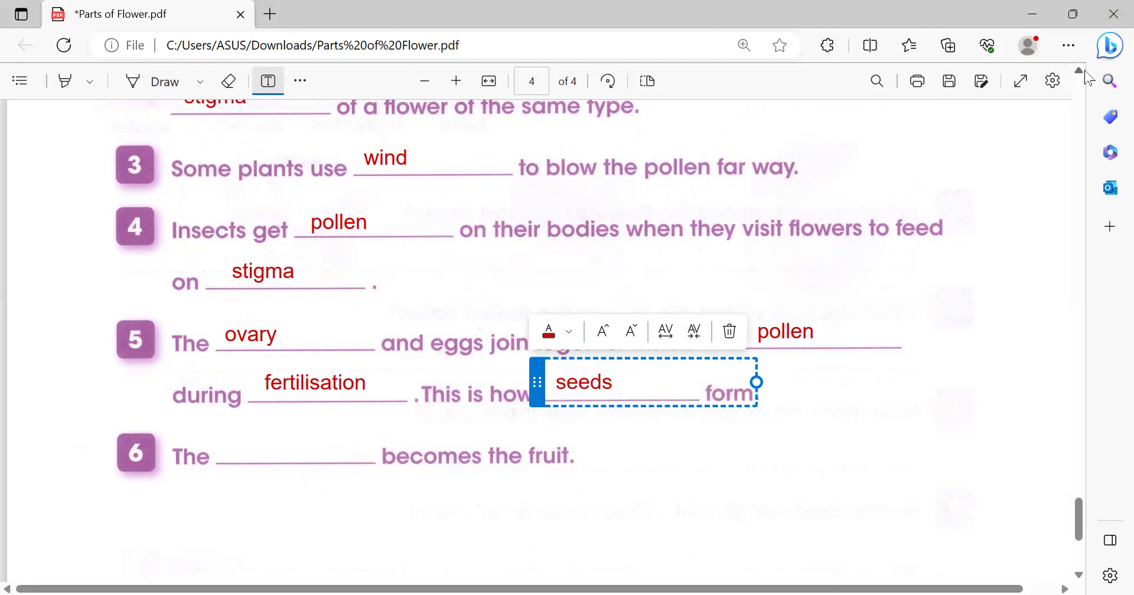
scroll(1087, 72, "up", 3)
scroll(1086, 72, "up", 3)
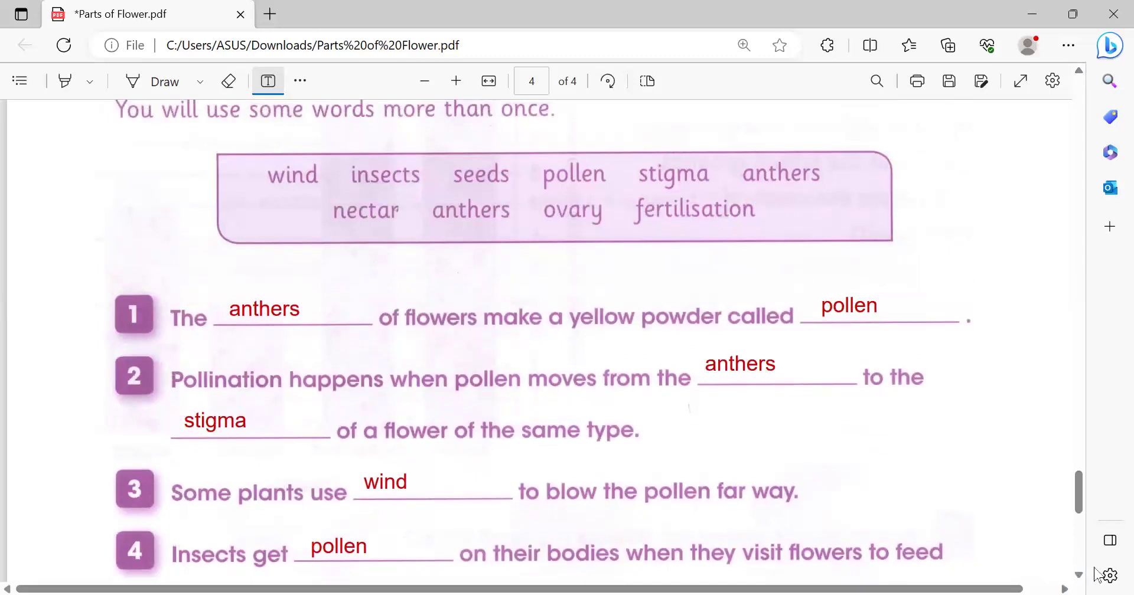
scroll(1083, 574, "down", 5)
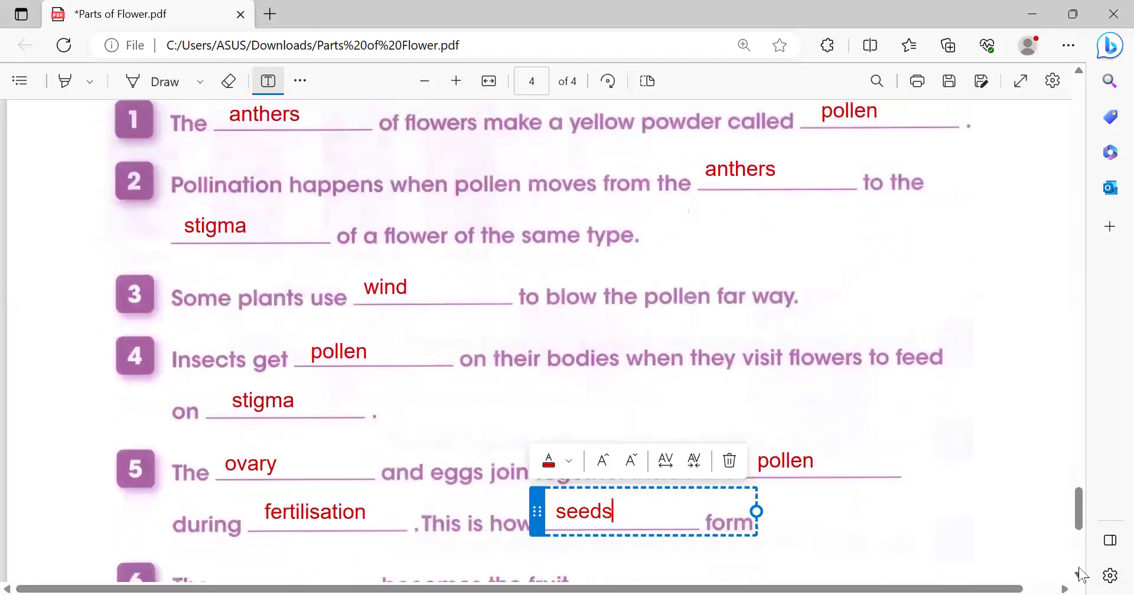
left_click(877, 513)
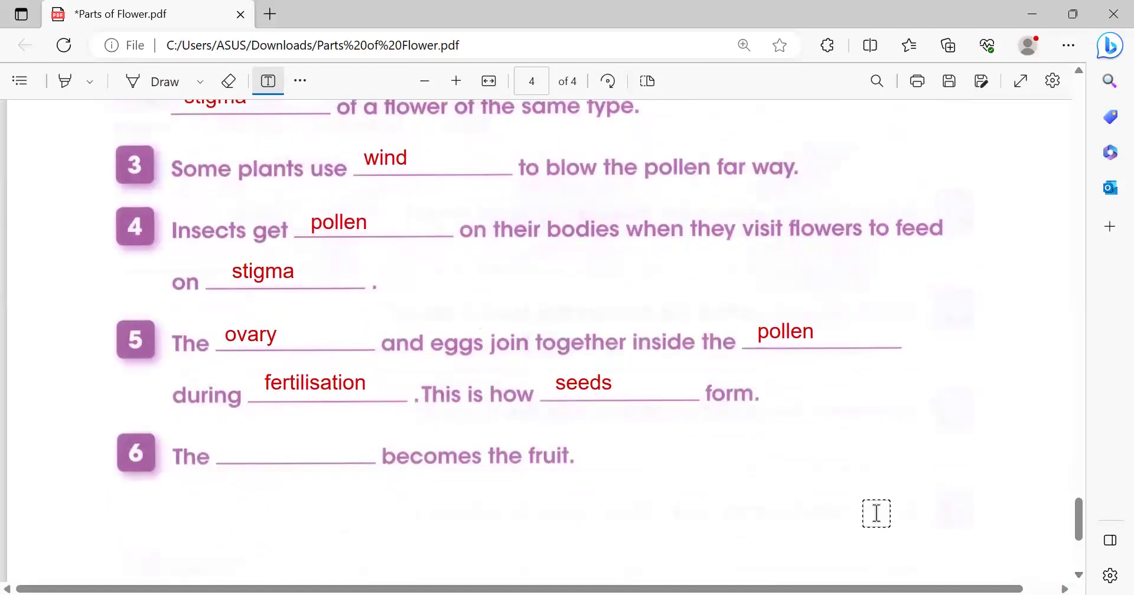
Step: Fill the blank in sentence 6, about what becomes the fruit, with "seeds"
left_click(232, 446)
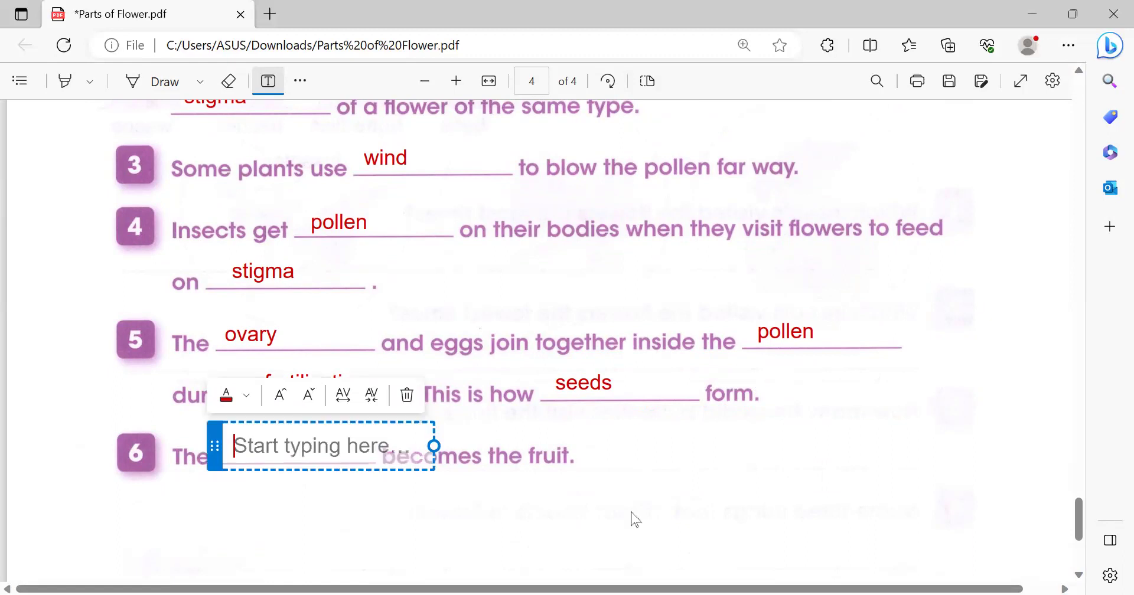
type("seeds")
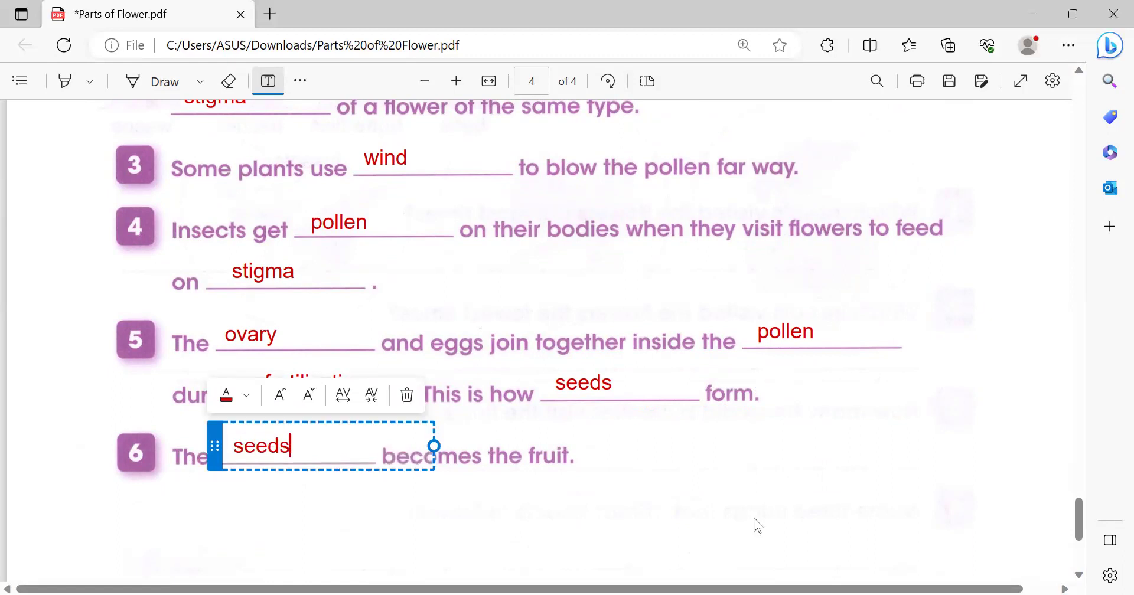
left_click(749, 478)
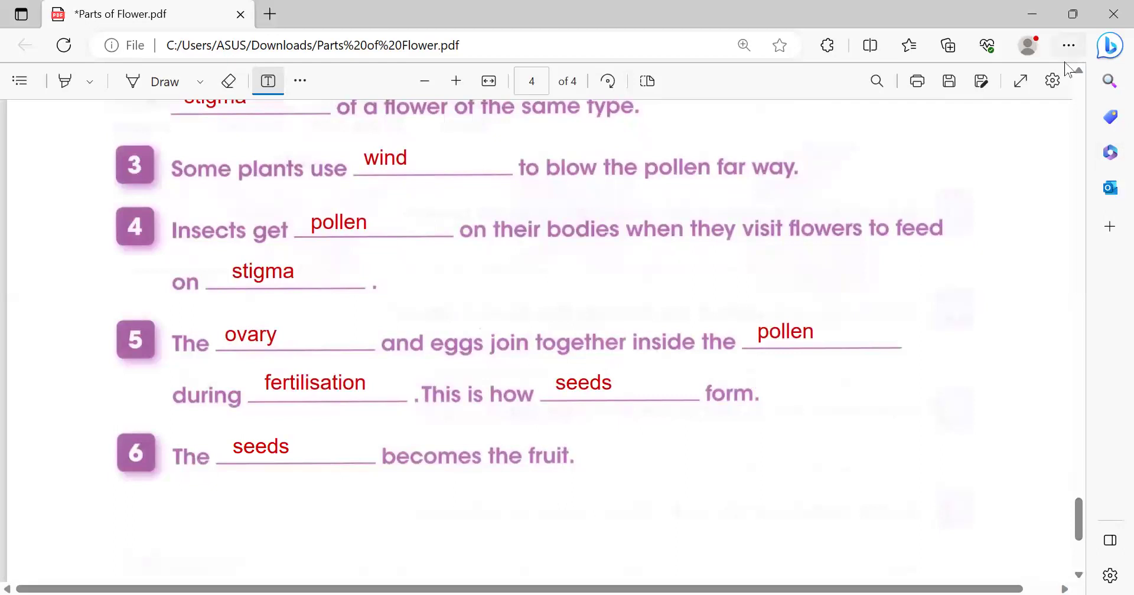
Step: Review the completed pollination sentences 1 to 6 against the words in the word box
left_click(1080, 72)
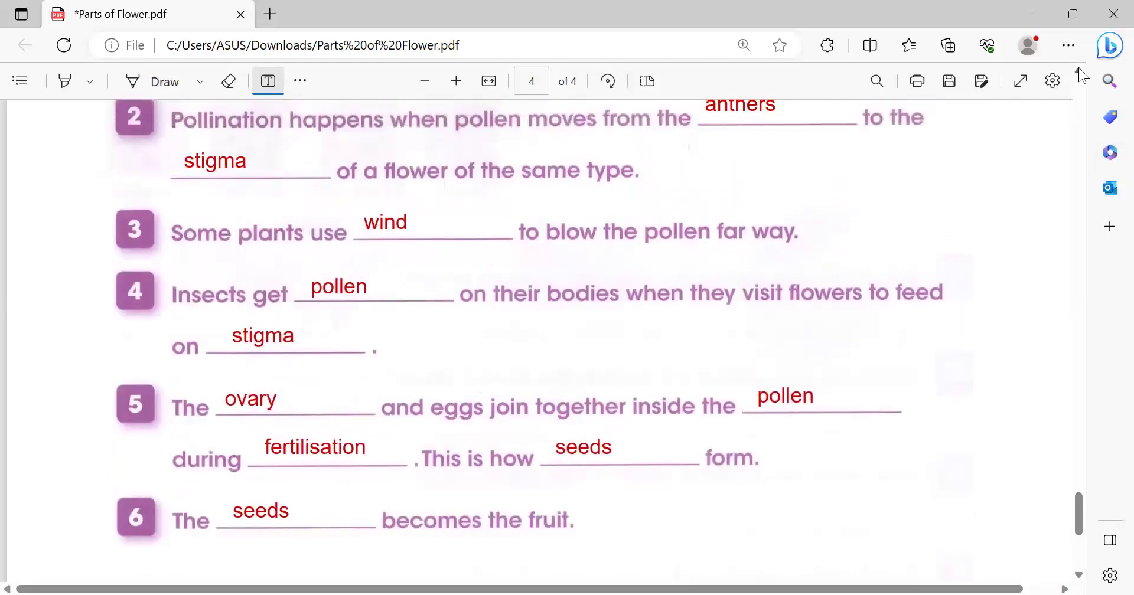
left_click(1081, 72)
left_click(1080, 72)
left_click(1080, 72)
left_click(1080, 72)
left_click(1081, 72)
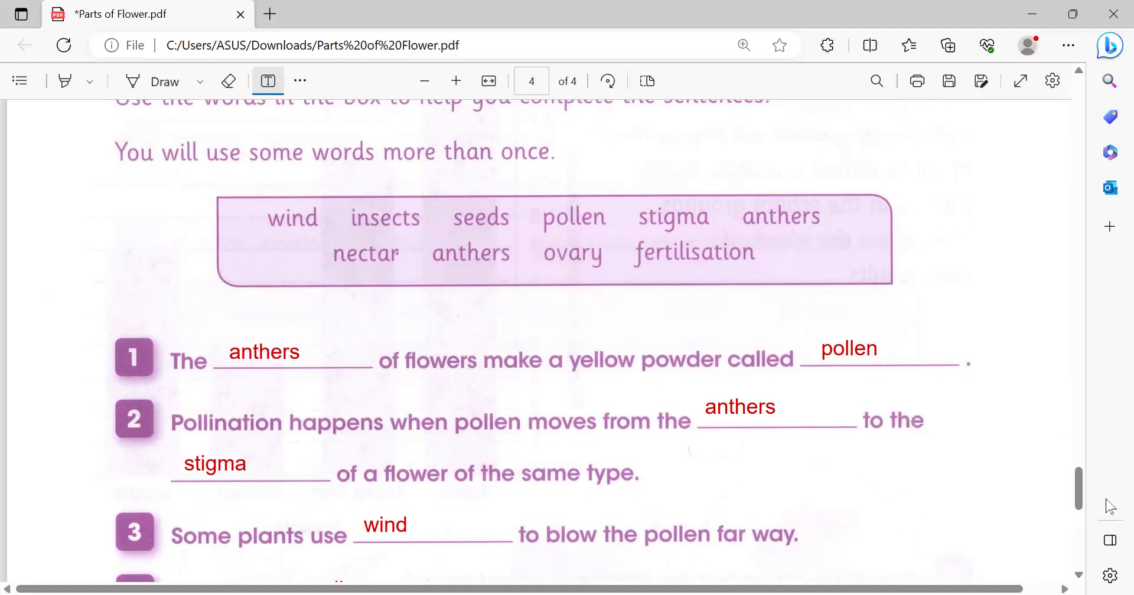
scroll(1083, 573, "down", 5)
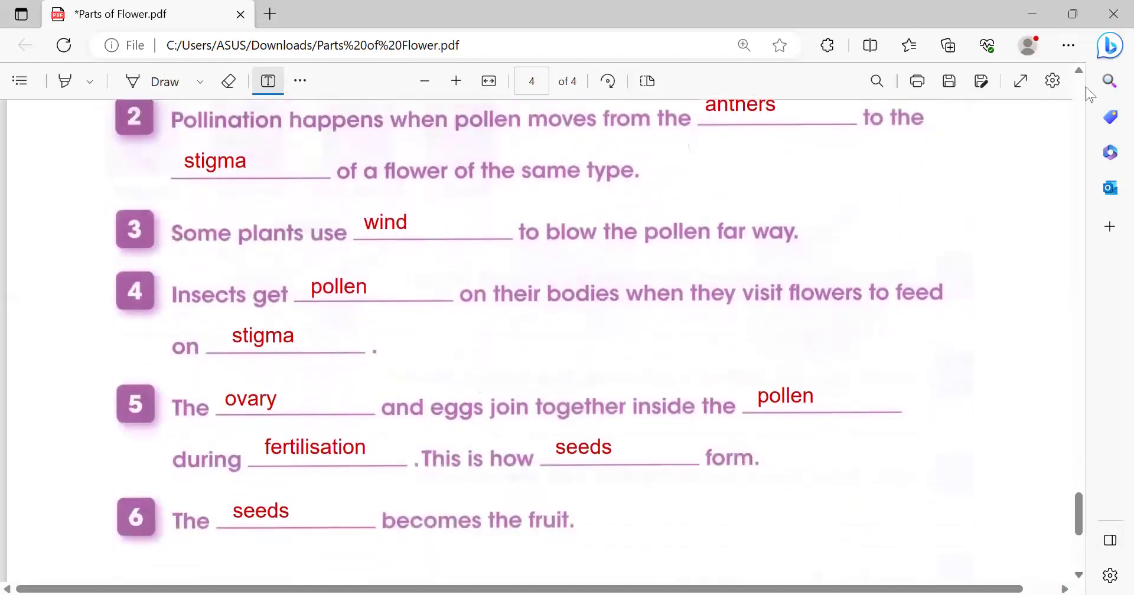